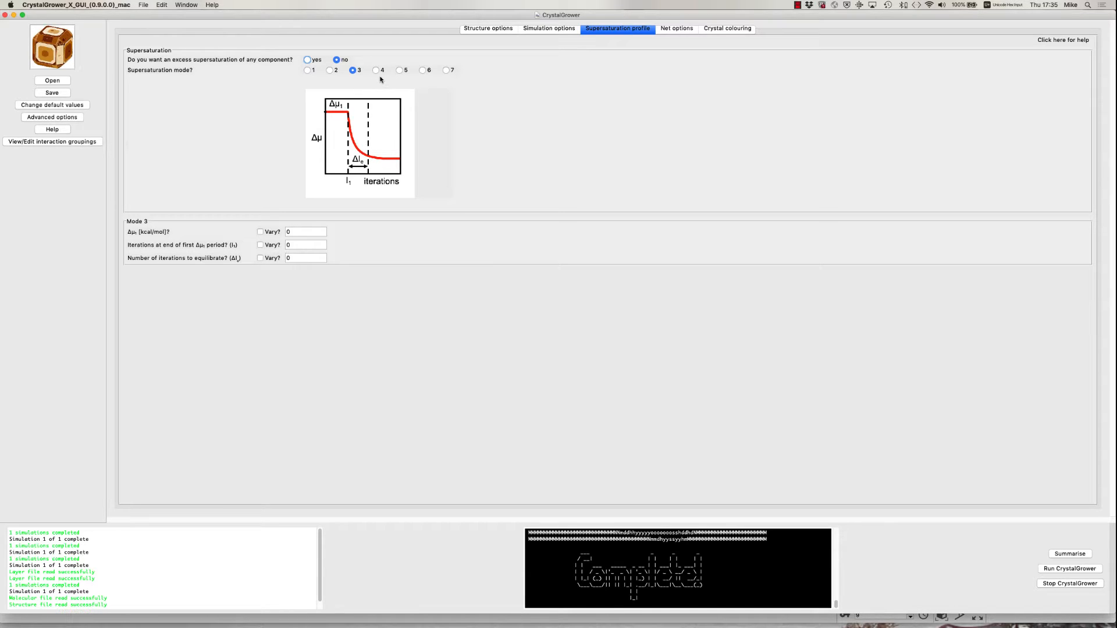
Compare the profile diagrams and parameters of supersaturation modes 1 through 7.
{"action": "left_click", "coordinate": [308, 68]}
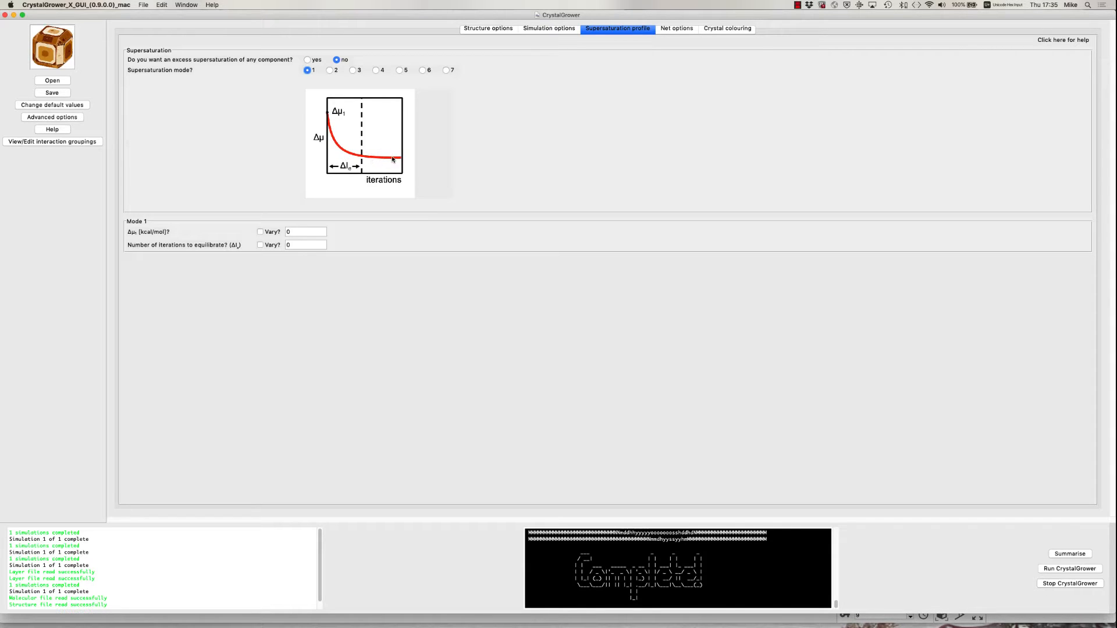
{"action": "left_click", "coordinate": [329, 70]}
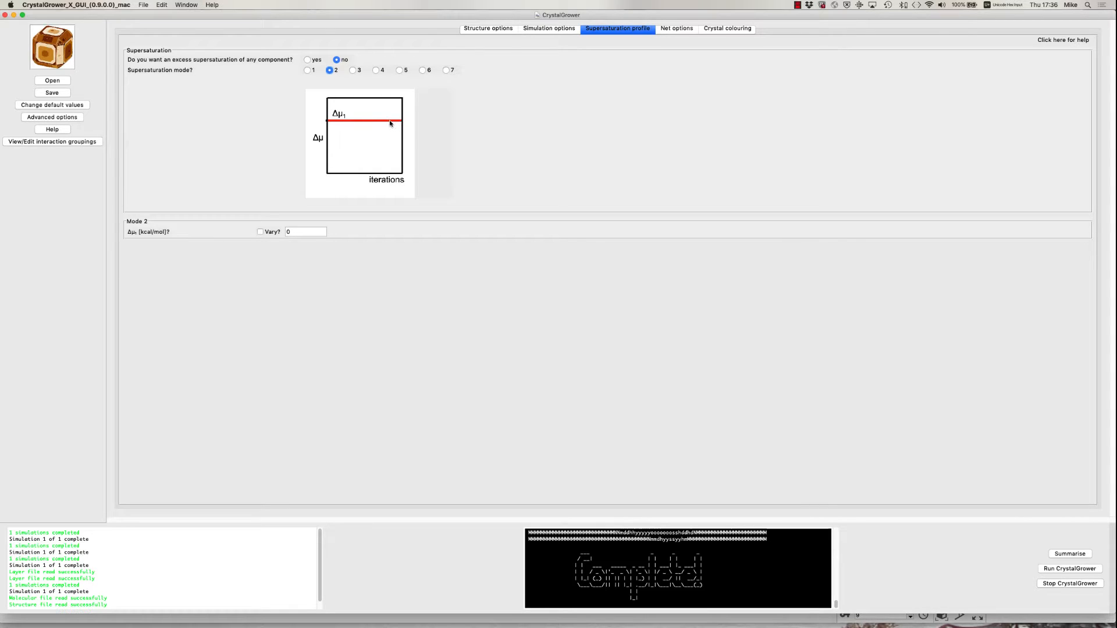
{"action": "left_click", "coordinate": [353, 70]}
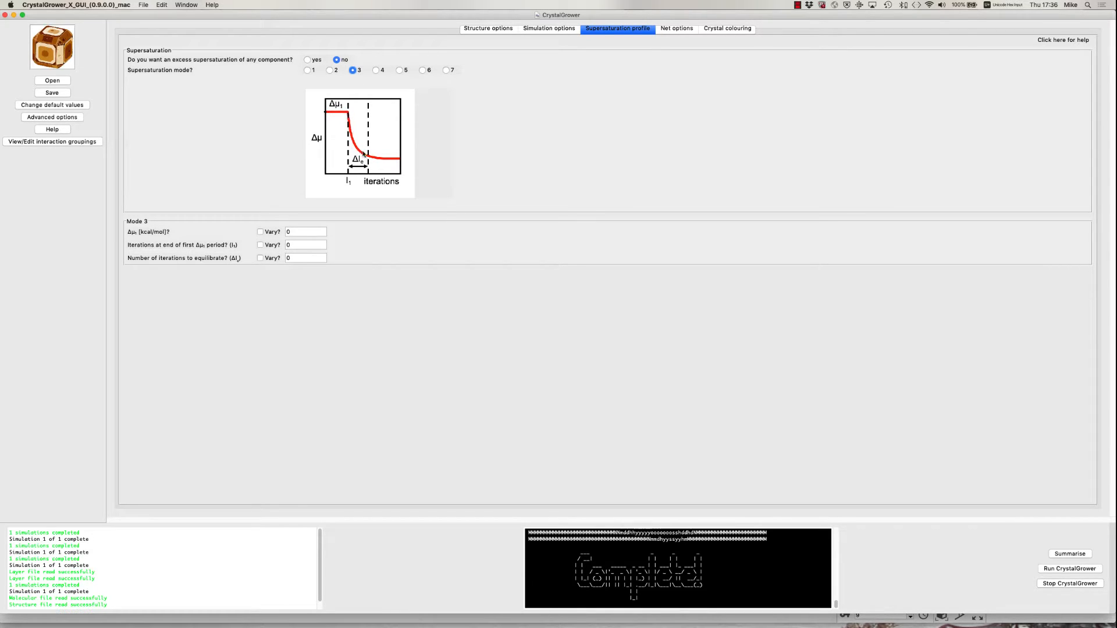
{"action": "left_click", "coordinate": [377, 71]}
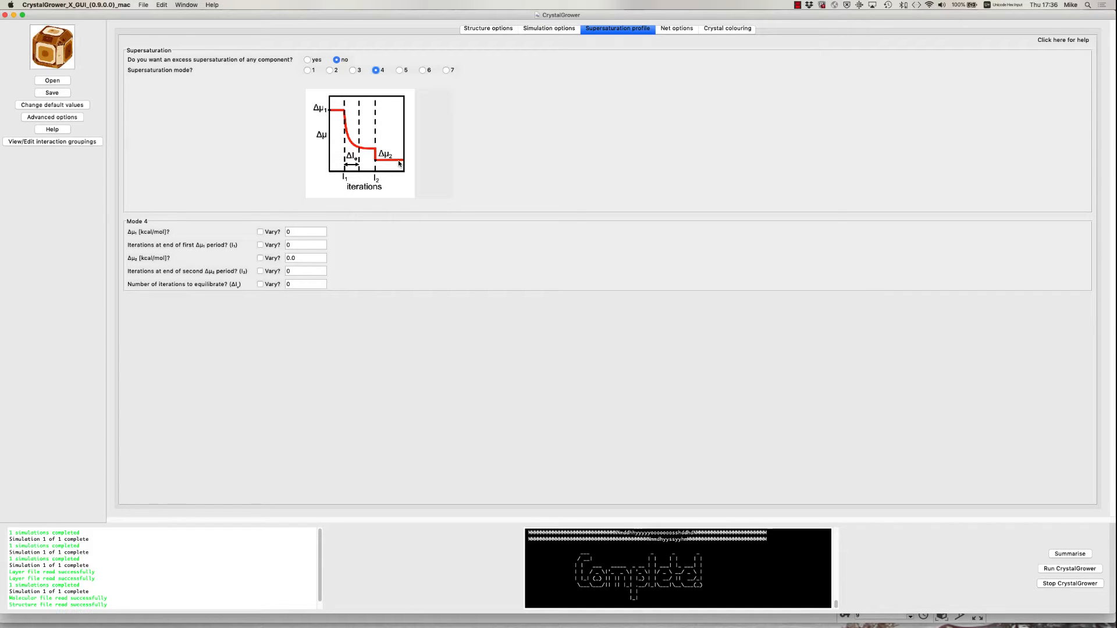
{"action": "left_click", "coordinate": [400, 70]}
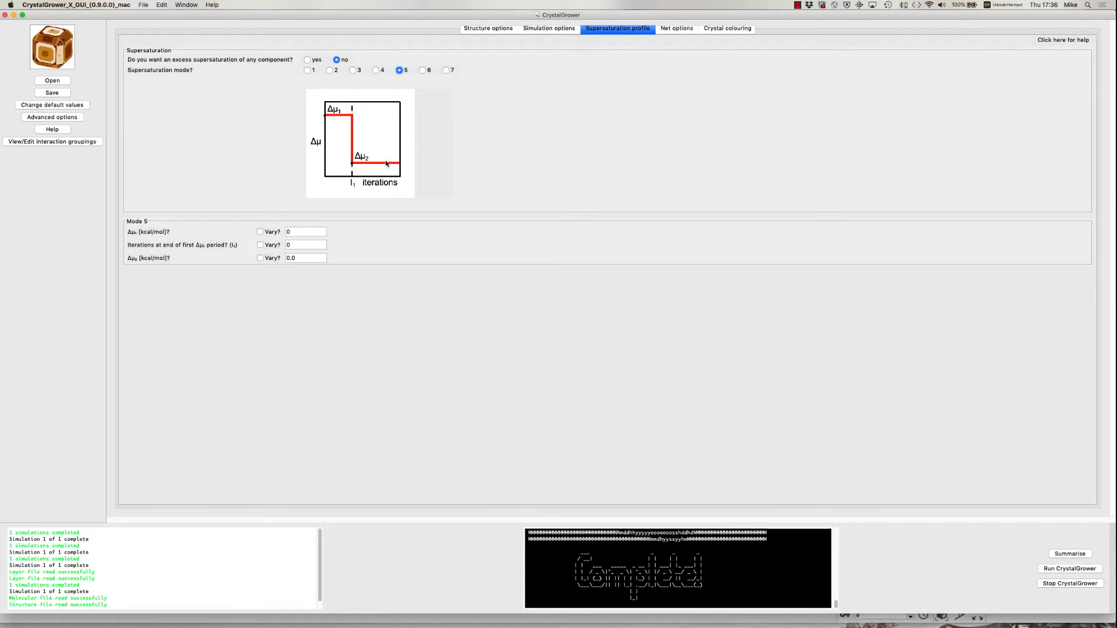
{"action": "left_click", "coordinate": [423, 70]}
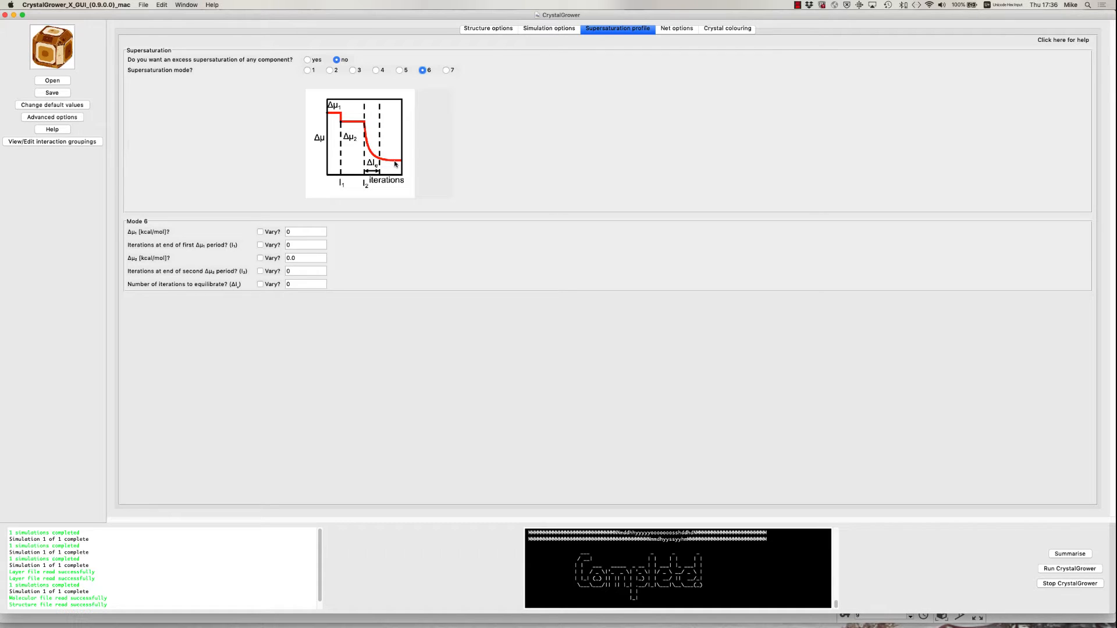
{"action": "left_click", "coordinate": [447, 71]}
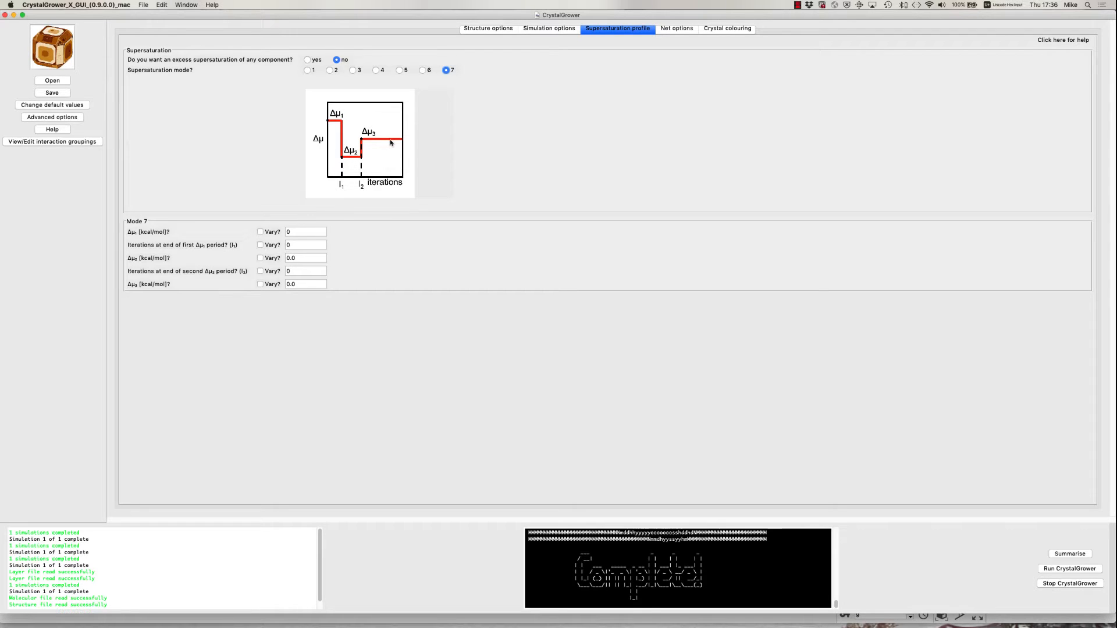
Choose supersaturation mode 3, set its Δμ₁, end the first Δμ₁ period at 1500000 iterations, and equilibrate over 10000 iterations.
{"action": "left_click", "coordinate": [352, 70]}
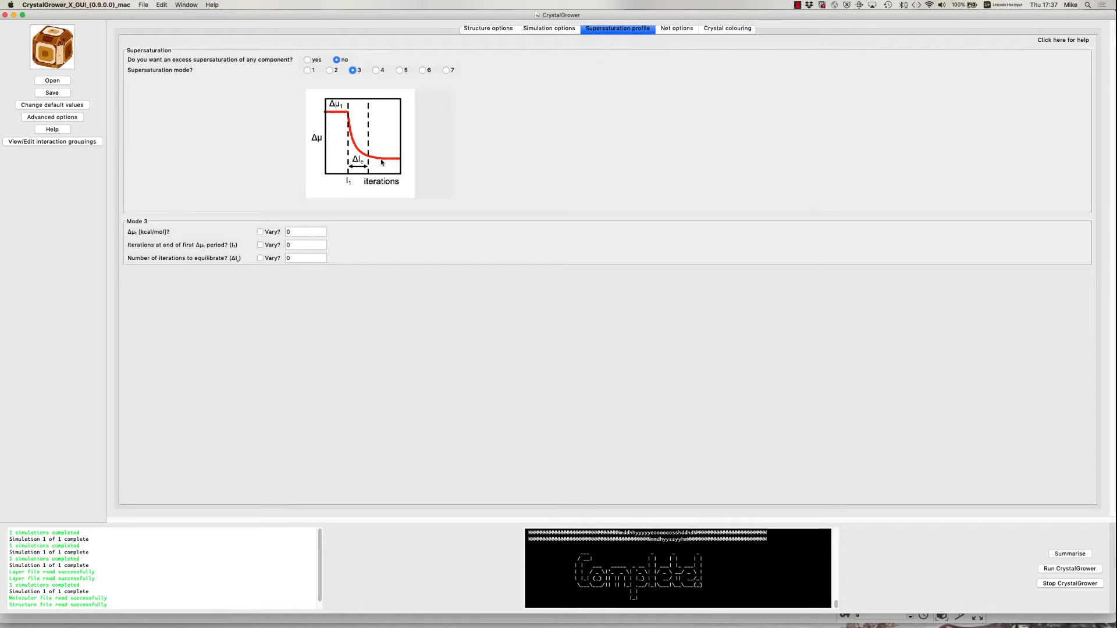
{"action": "left_click", "coordinate": [293, 232]}
{"action": "left_click", "coordinate": [295, 245]}
{"action": "key", "text": "BackSpace"}
{"action": "type", "text": "1500000"}
{"action": "left_click", "coordinate": [292, 257]}
{"action": "type", "text": "10000"}
Set the number of iterations in the simulation setup to 2000000.
{"action": "left_click", "coordinate": [548, 31]}
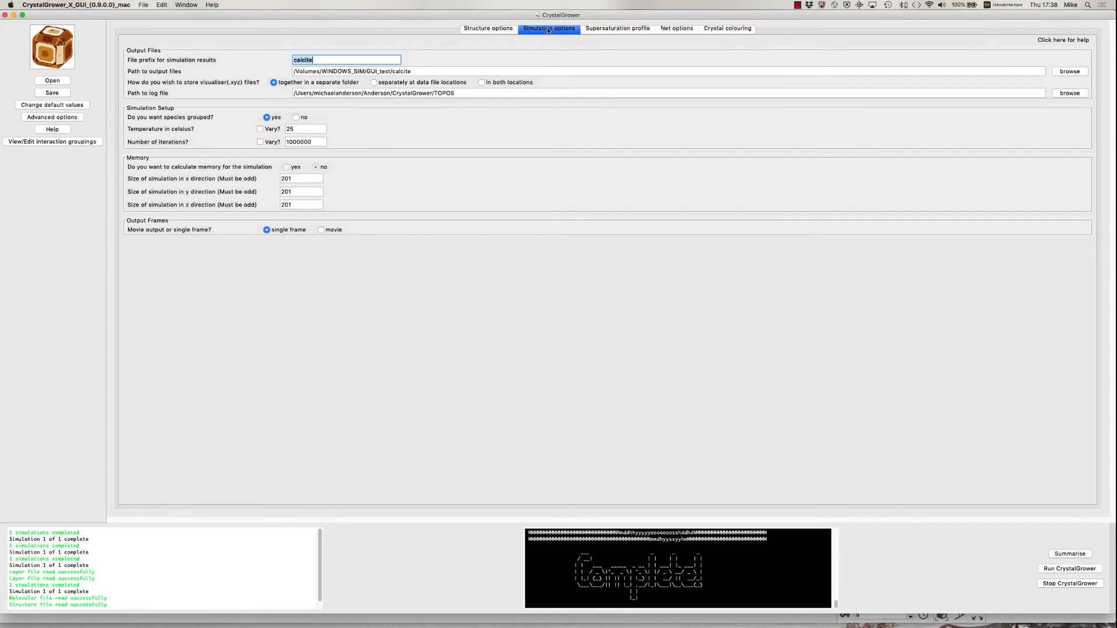
{"action": "left_click", "coordinate": [290, 143]}
{"action": "key", "text": "BackSpace"}
{"action": "type", "text": "2"}
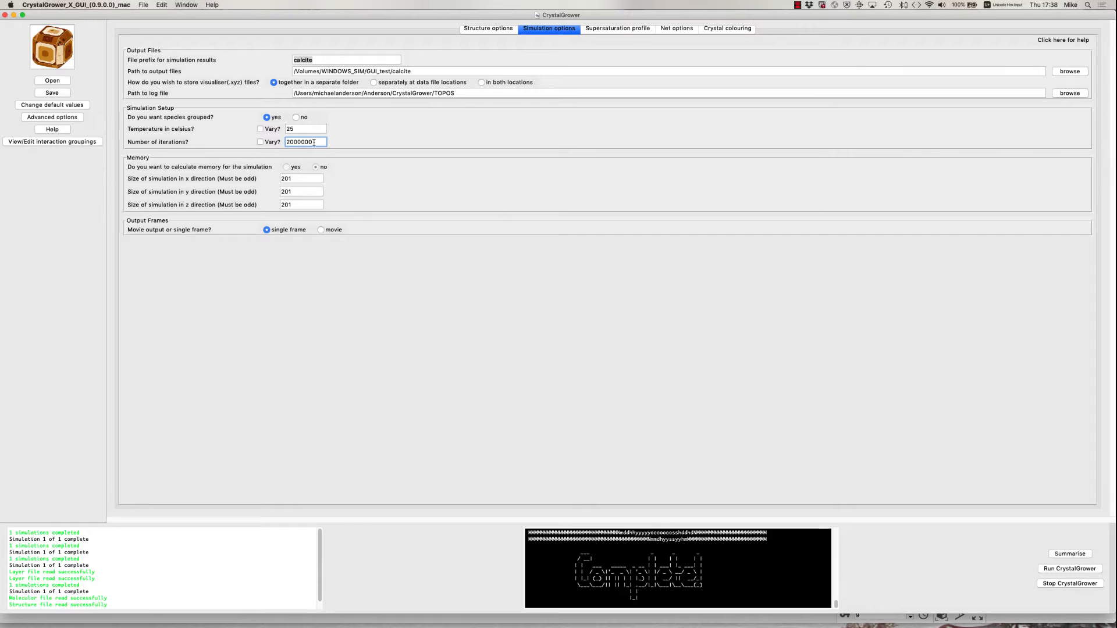
Set the output to a movie of 50 frames, keeping the initial frame at iteration 1.
{"action": "left_click", "coordinate": [321, 231]}
{"action": "left_click", "coordinate": [274, 242]}
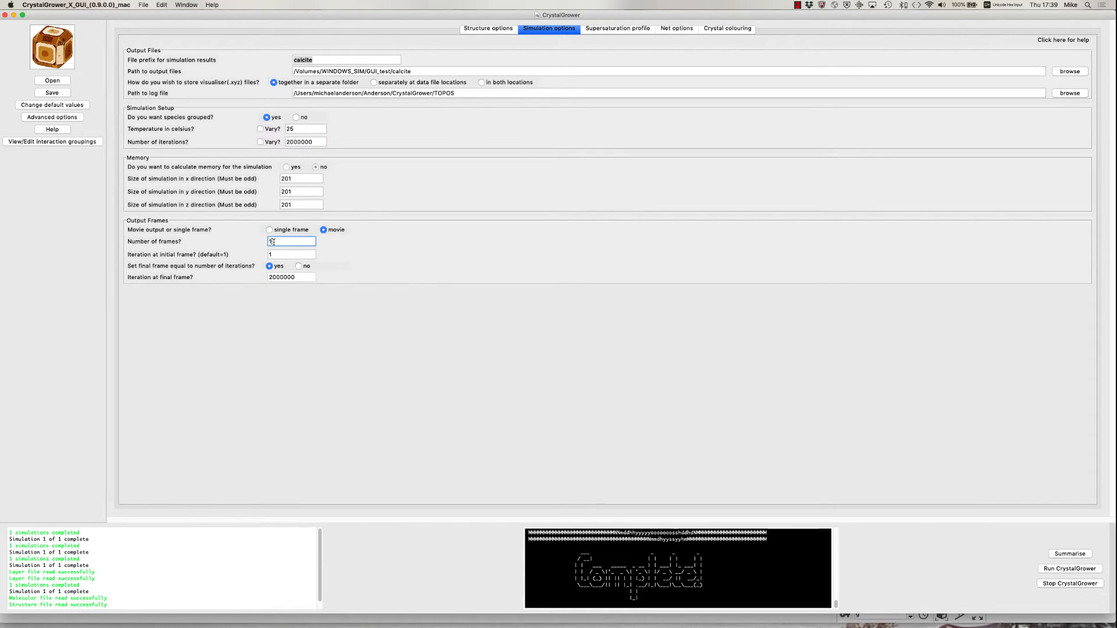
{"action": "type", "text": "50"}
{"action": "left_click", "coordinate": [273, 254]}
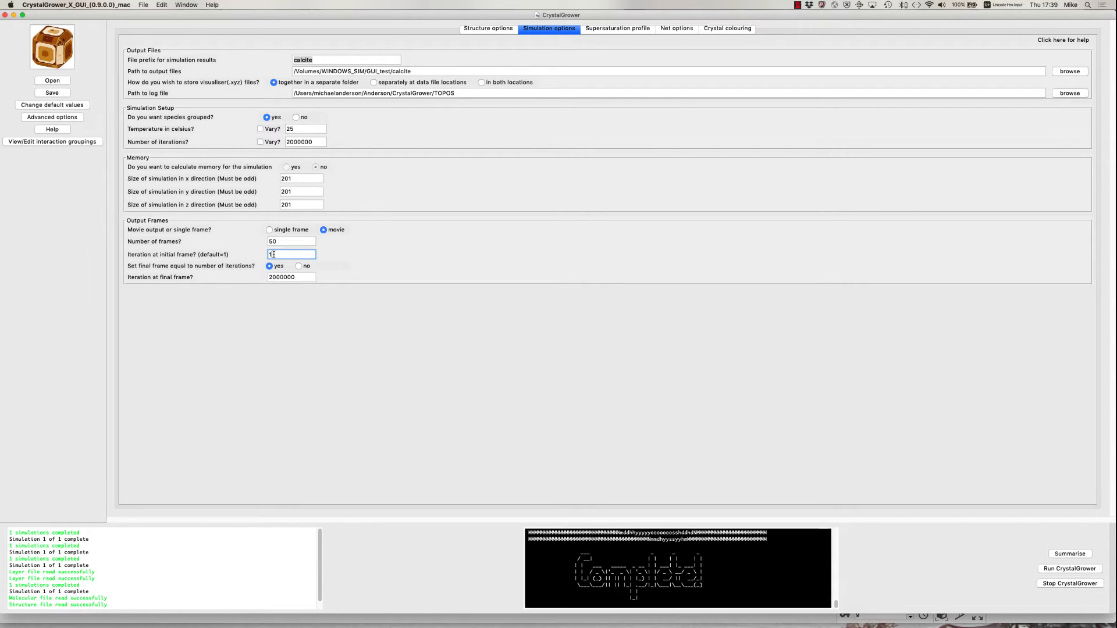
Check the structure and checkpoint file settings, then run the CrystalGrower simulation.
{"action": "left_click", "coordinate": [489, 29]}
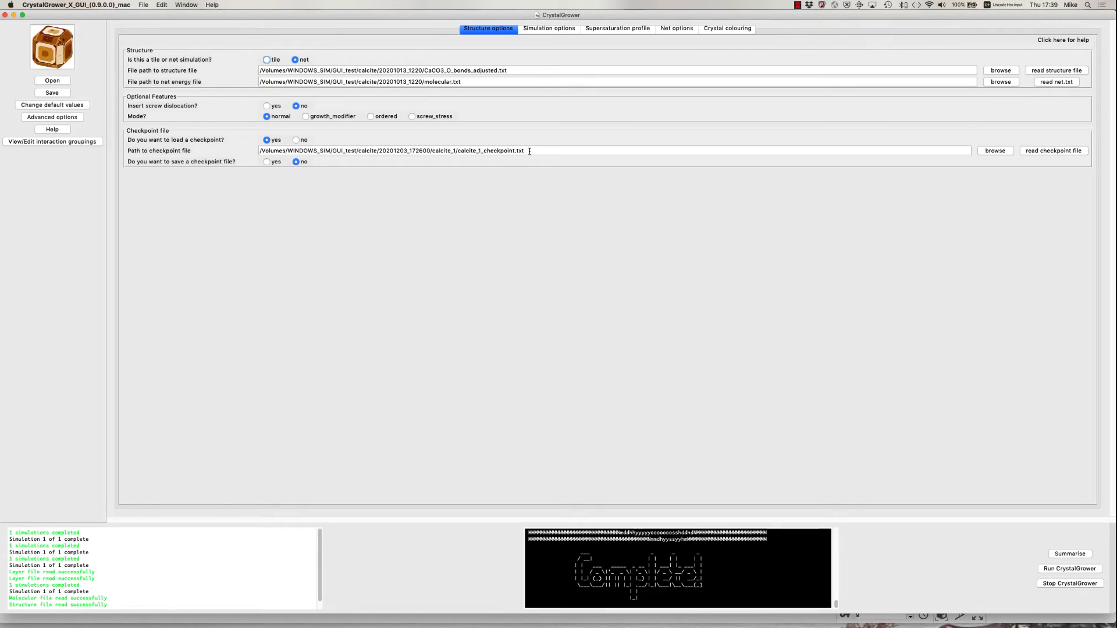
{"action": "left_click", "coordinate": [1067, 570]}
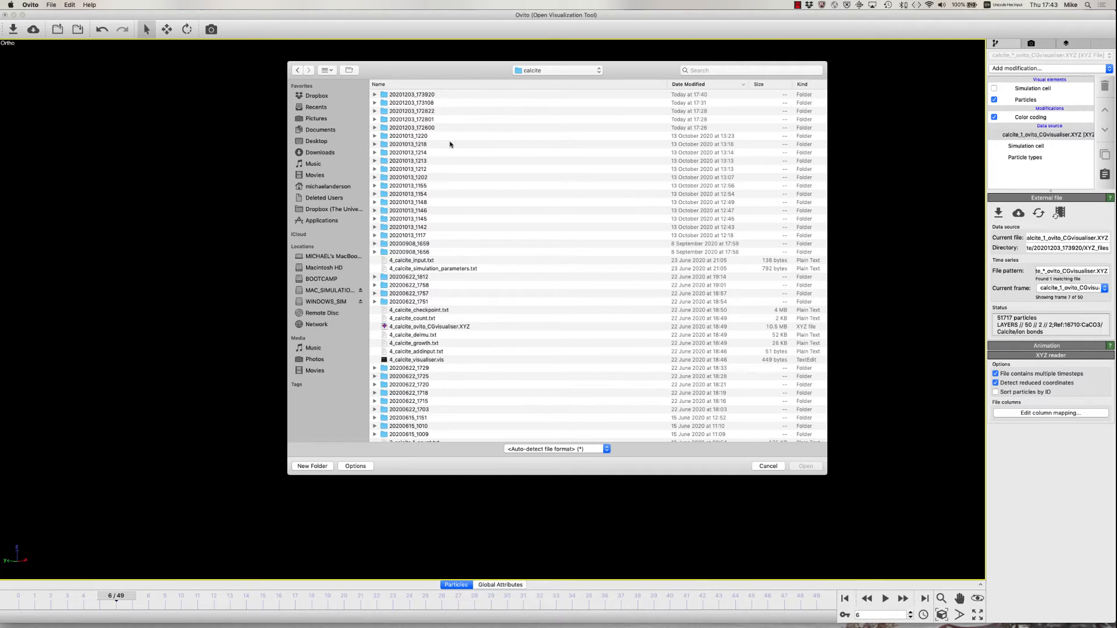
In OVITO, load calcite_1_ovito_CGvisualiser.XYZ from the XYZ_files folder of 20201203_173920, accepting the existing file column mapping.
{"action": "double_click", "coordinate": [382, 99]}
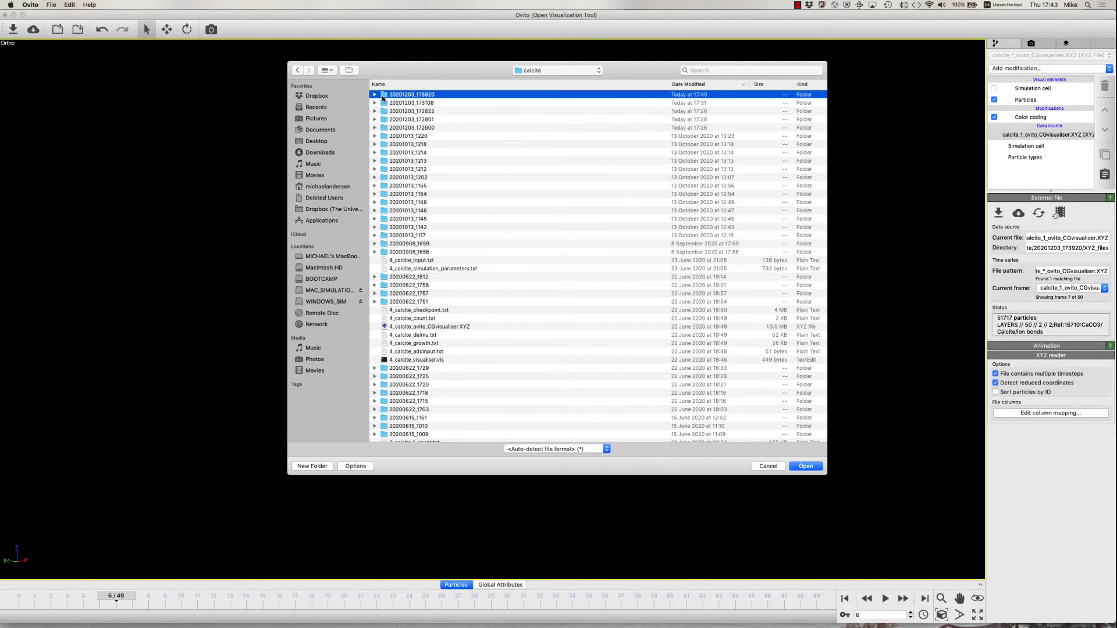
{"action": "left_click", "coordinate": [385, 103]}
{"action": "double_click", "coordinate": [385, 103]}
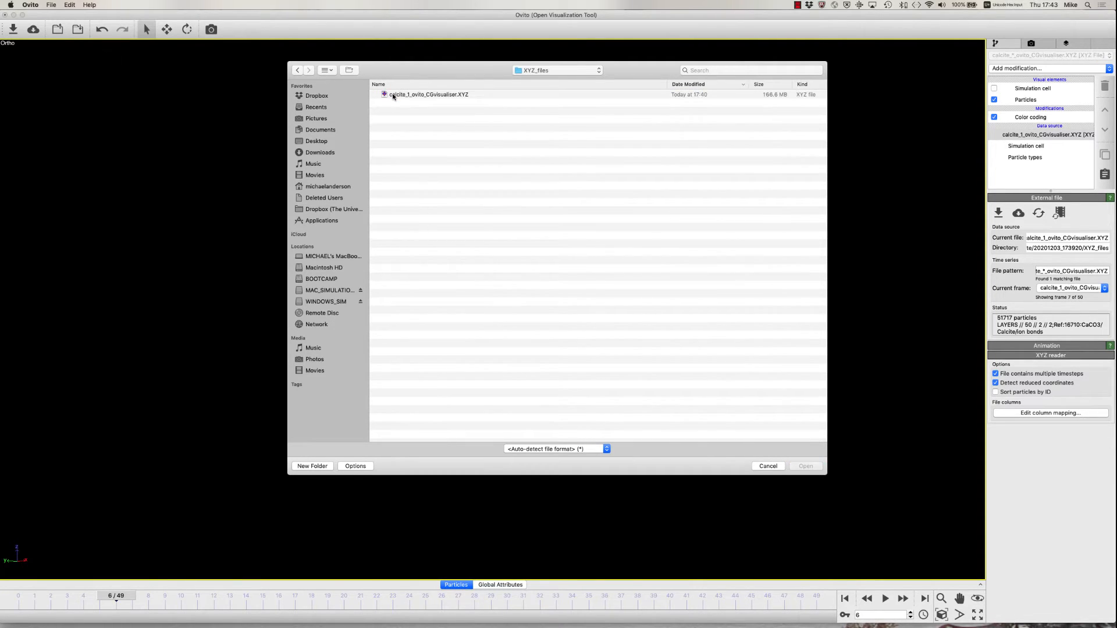
{"action": "double_click", "coordinate": [390, 95]}
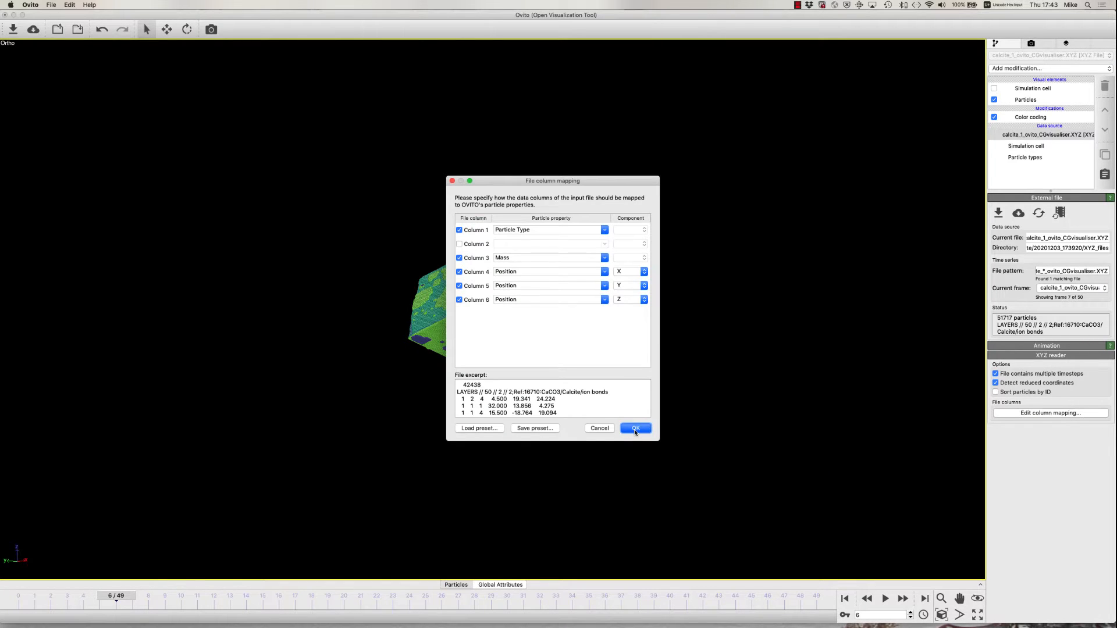
{"action": "left_click", "coordinate": [636, 428]}
{"action": "left_click", "coordinate": [543, 327]}
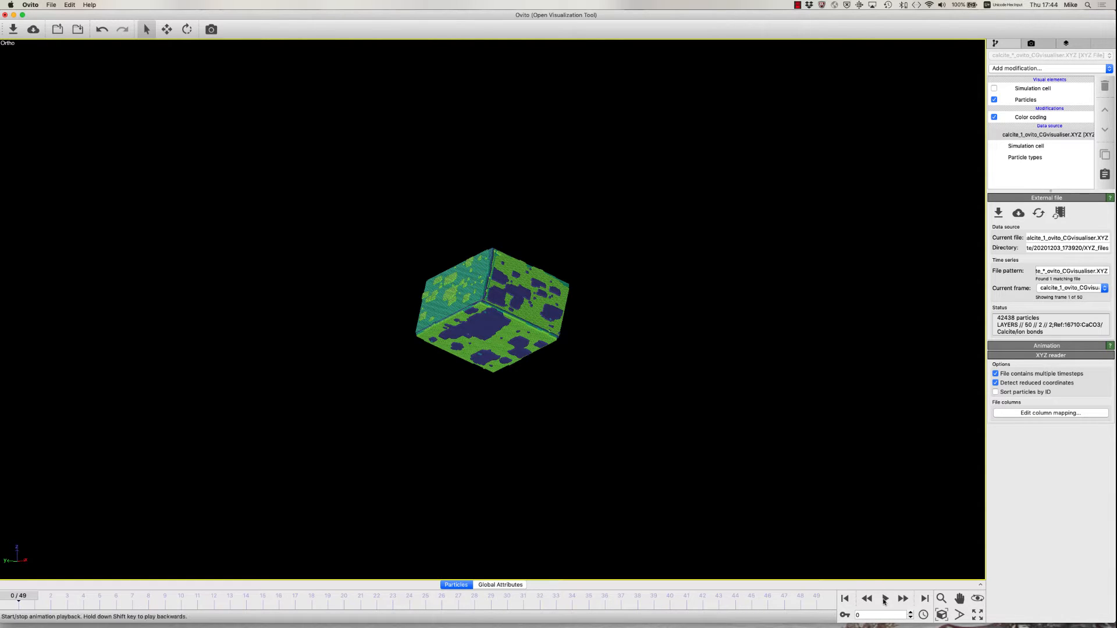
Play the crystal growth animation, pause it at frame 38, and step through the remaining frames to frame 49.
{"action": "left_click", "coordinate": [886, 600]}
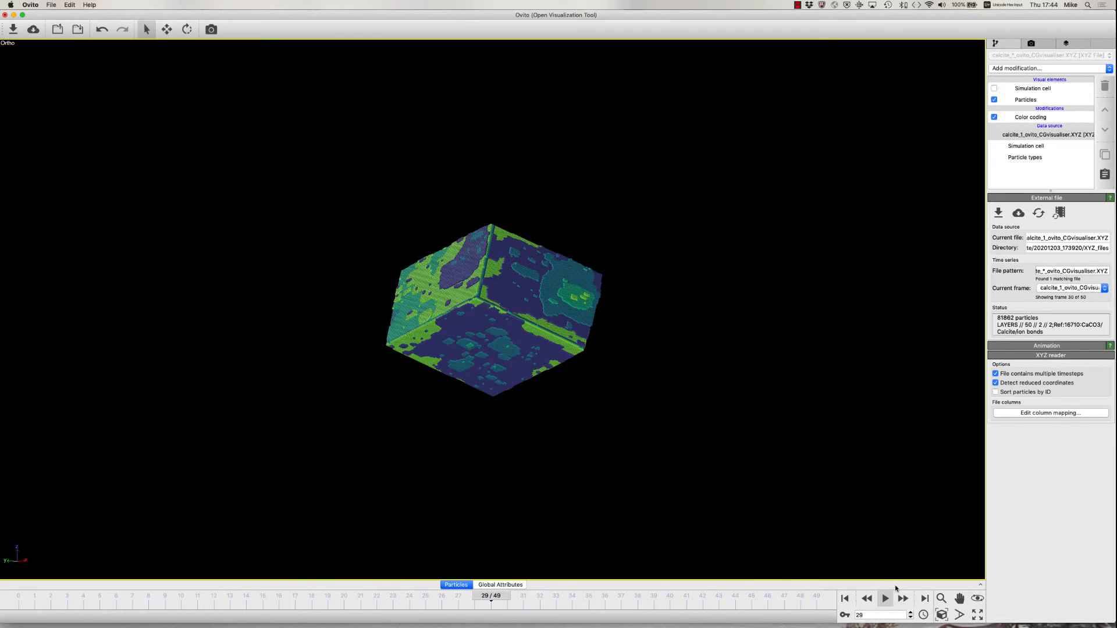
{"action": "left_click", "coordinate": [885, 601]}
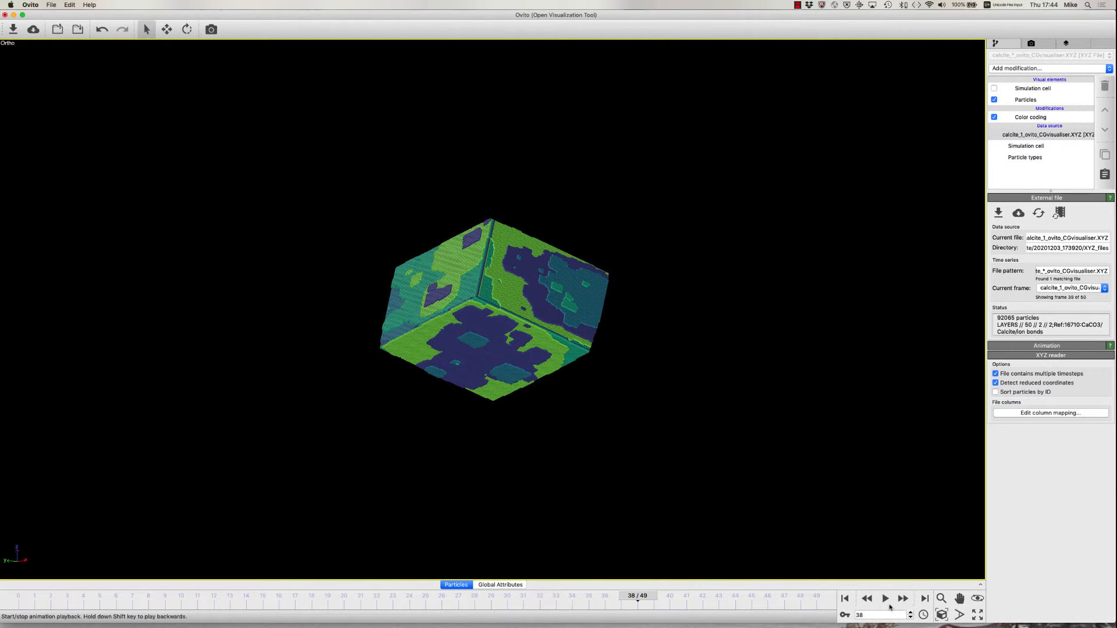
{"action": "left_click", "coordinate": [903, 599]}
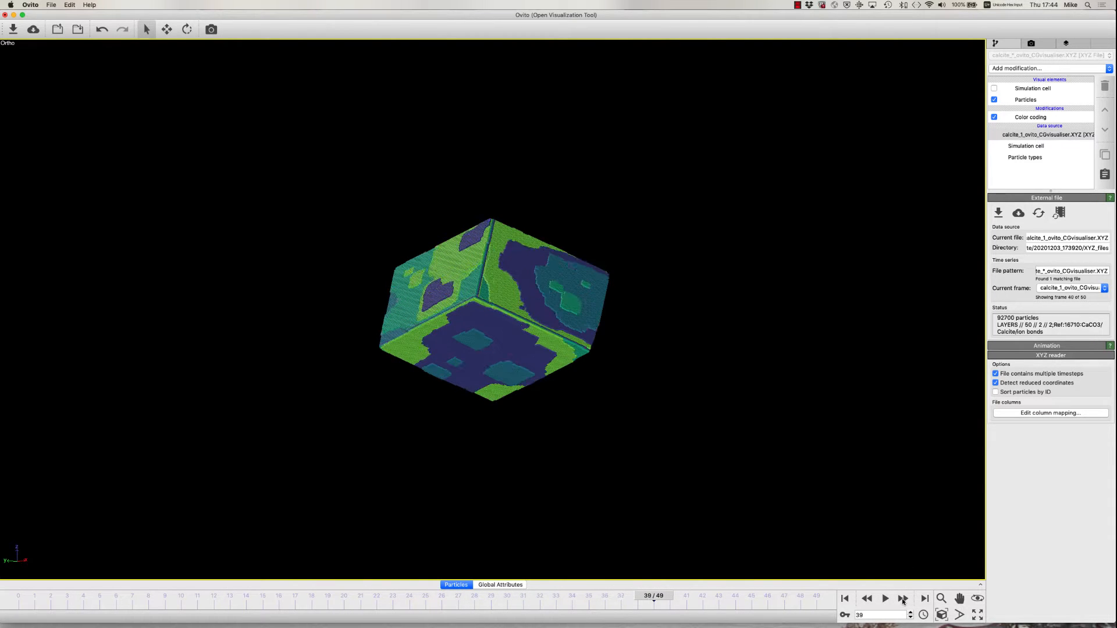
{"action": "left_click", "coordinate": [903, 599]}
{"action": "left_click", "coordinate": [903, 599]}
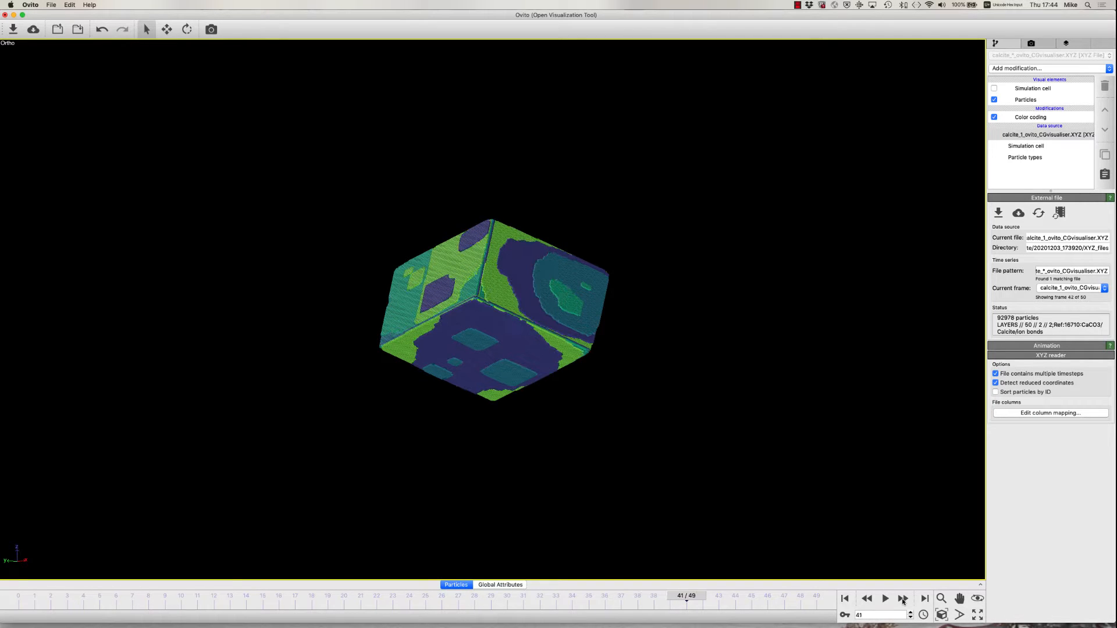
{"action": "left_click", "coordinate": [902, 599]}
{"action": "left_click", "coordinate": [902, 599]}
{"action": "left_click", "coordinate": [902, 600]}
{"action": "left_click", "coordinate": [902, 599]}
{"action": "left_click", "coordinate": [903, 600]}
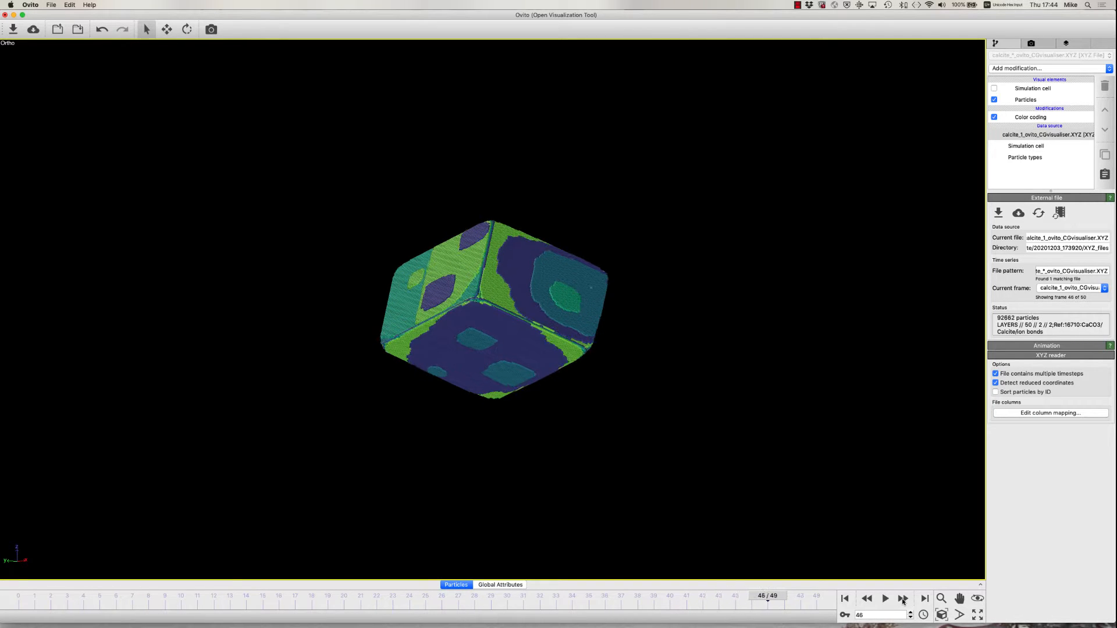
{"action": "left_click", "coordinate": [902, 599]}
{"action": "left_click", "coordinate": [902, 600]}
{"action": "left_click", "coordinate": [902, 599]}
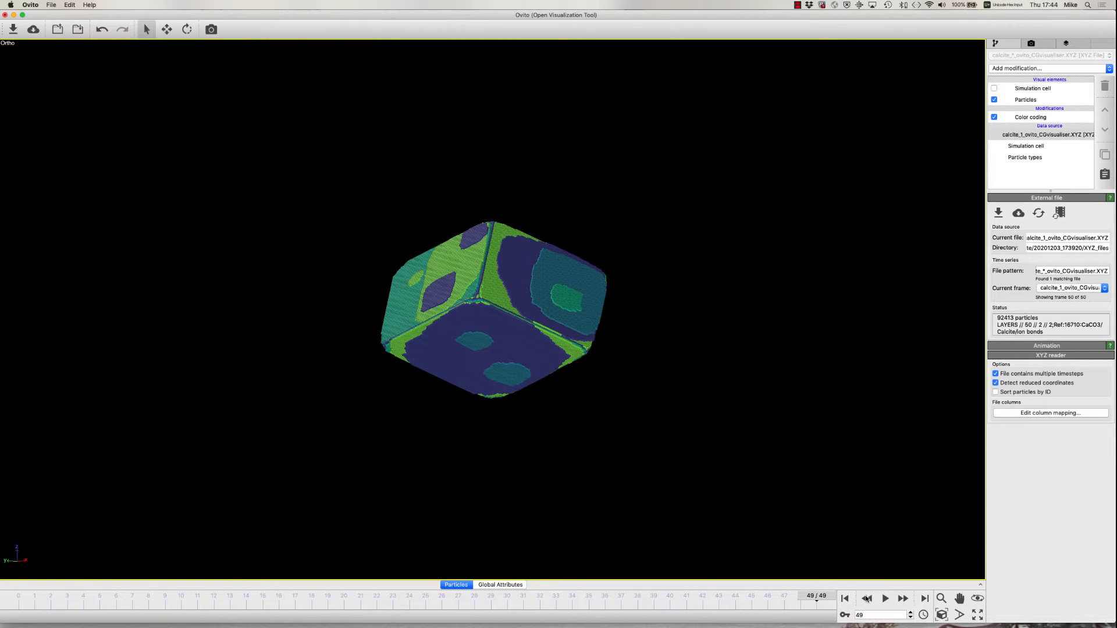
Replay the growth animation from the first frame and step through the equilibration frames from 36 to the last frame.
{"action": "left_click", "coordinate": [845, 599]}
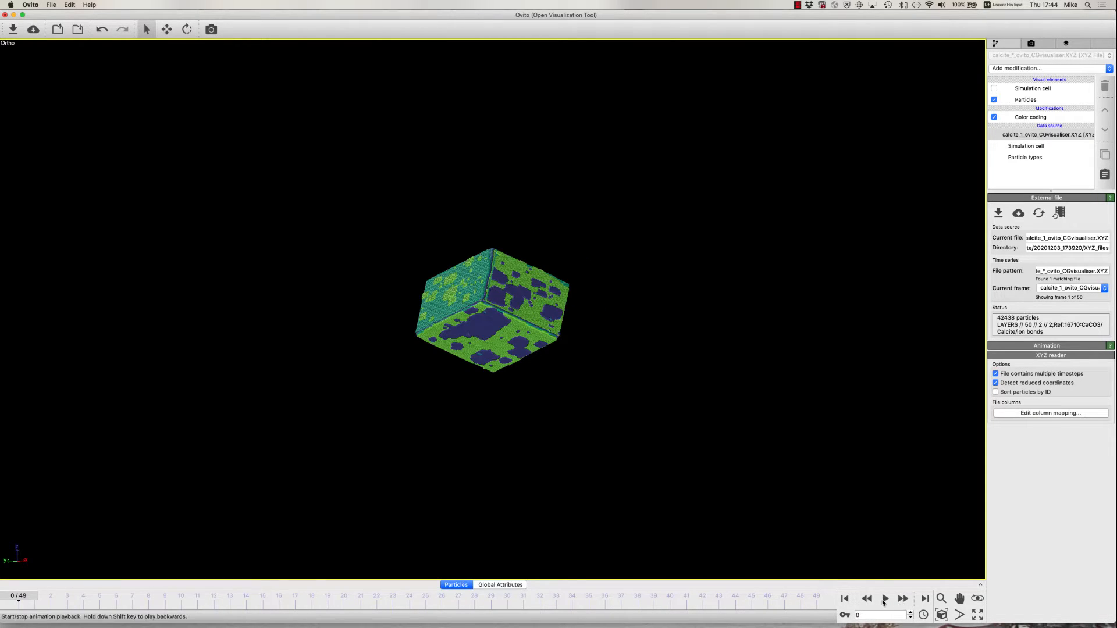
{"action": "left_click", "coordinate": [885, 599]}
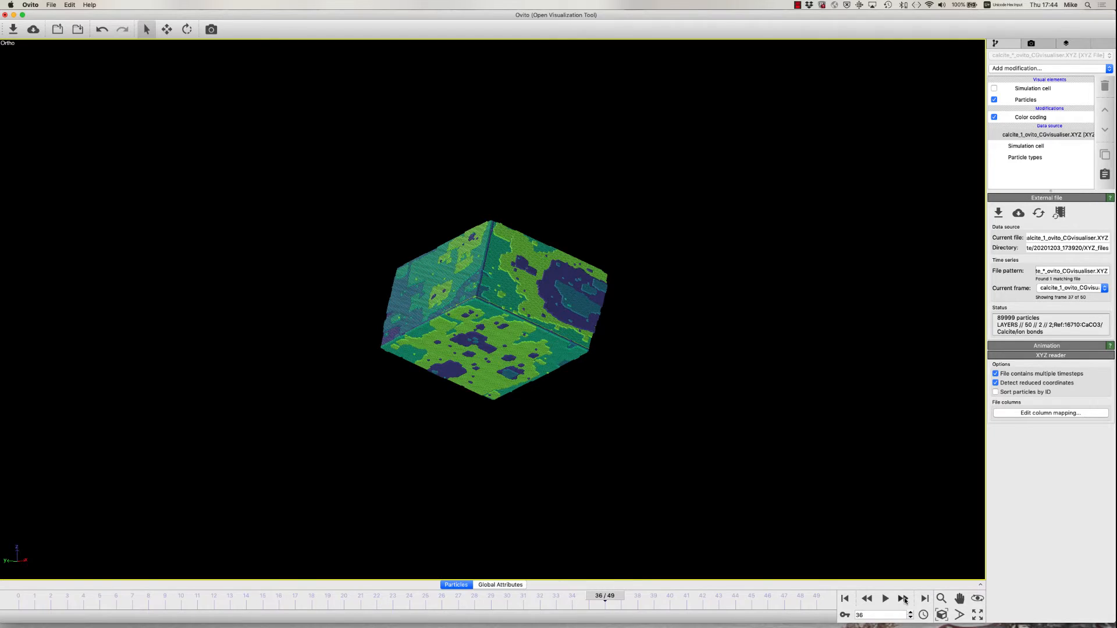
{"action": "left_click", "coordinate": [905, 600]}
{"action": "left_click", "coordinate": [905, 600]}
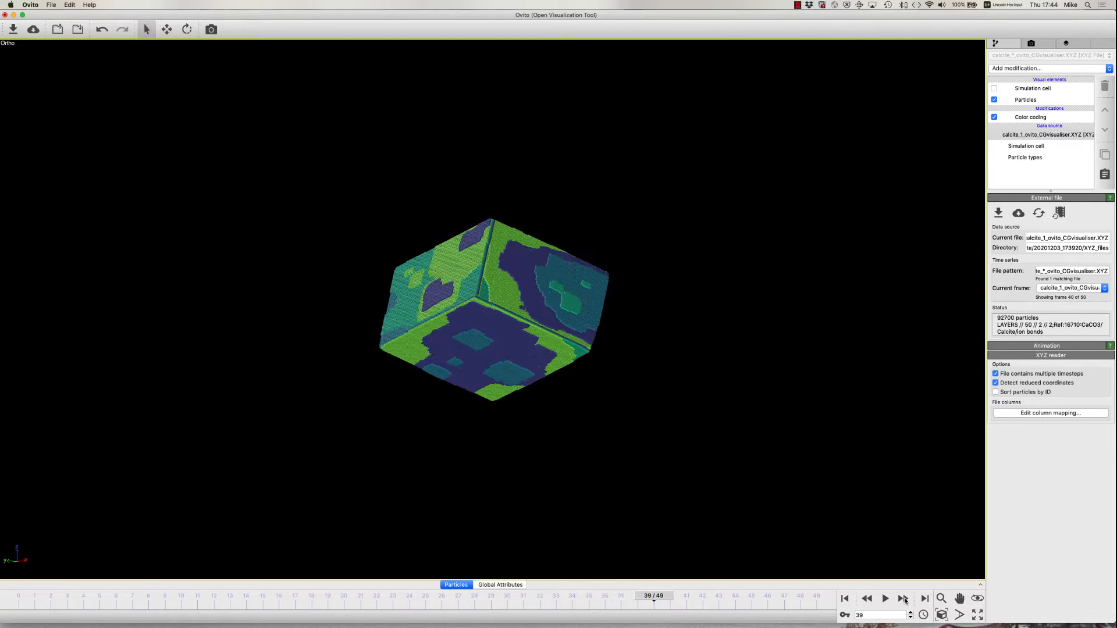
{"action": "left_click", "coordinate": [905, 600]}
{"action": "left_click", "coordinate": [905, 600]}
{"action": "left_click", "coordinate": [905, 601]}
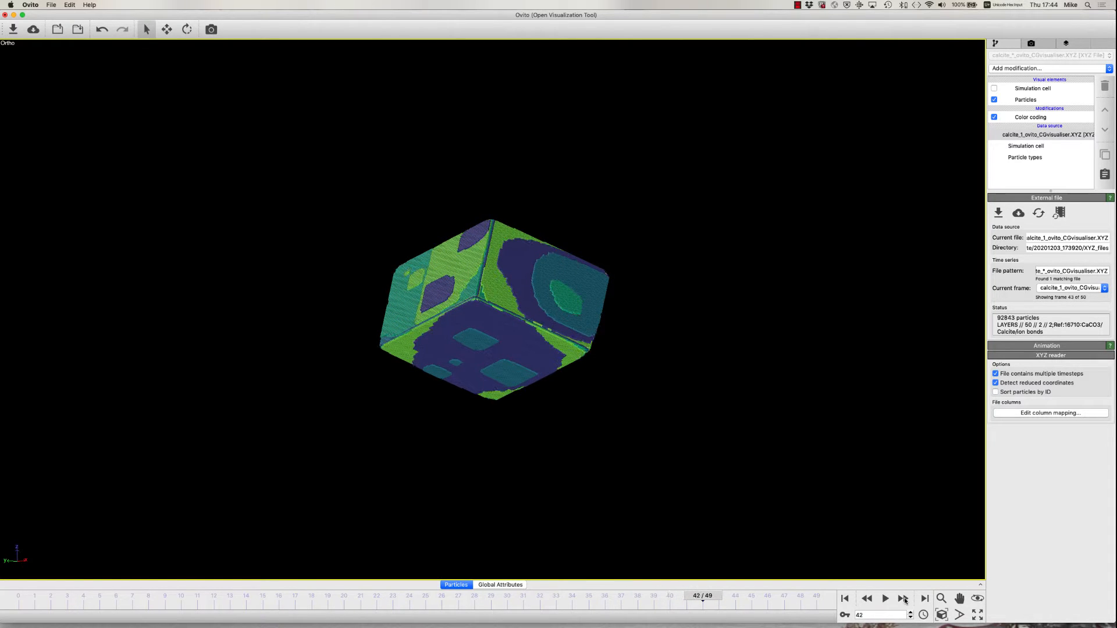
{"action": "left_click", "coordinate": [905, 601]}
{"action": "left_click", "coordinate": [905, 600]}
{"action": "left_click", "coordinate": [905, 600]}
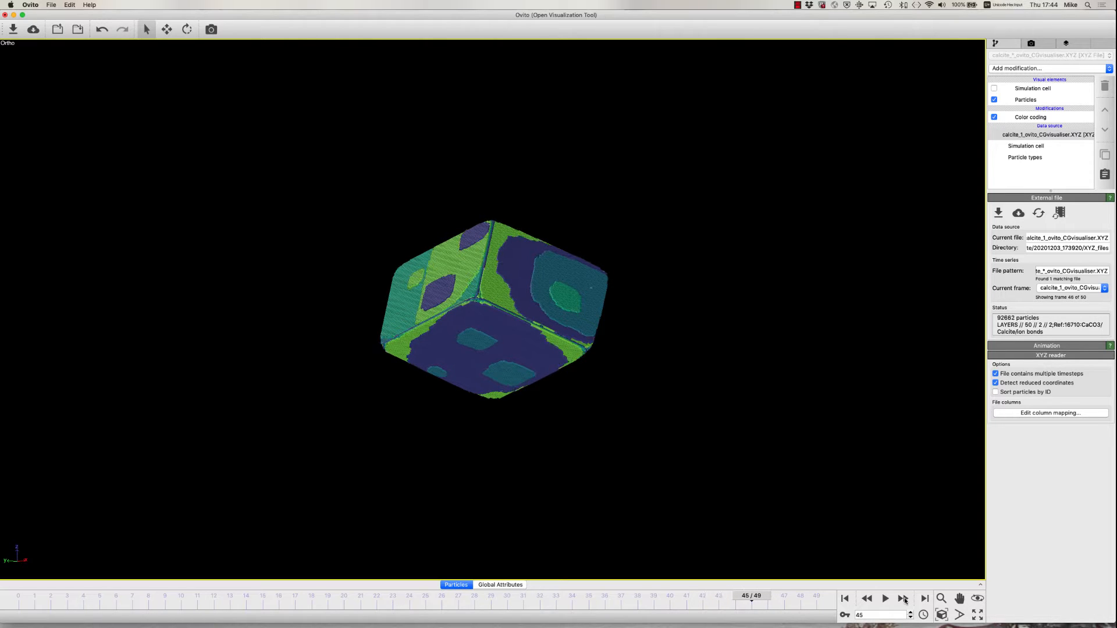
{"action": "left_click", "coordinate": [905, 601]}
{"action": "left_click", "coordinate": [904, 601]}
{"action": "left_click", "coordinate": [905, 600]}
{"action": "left_click", "coordinate": [905, 600]}
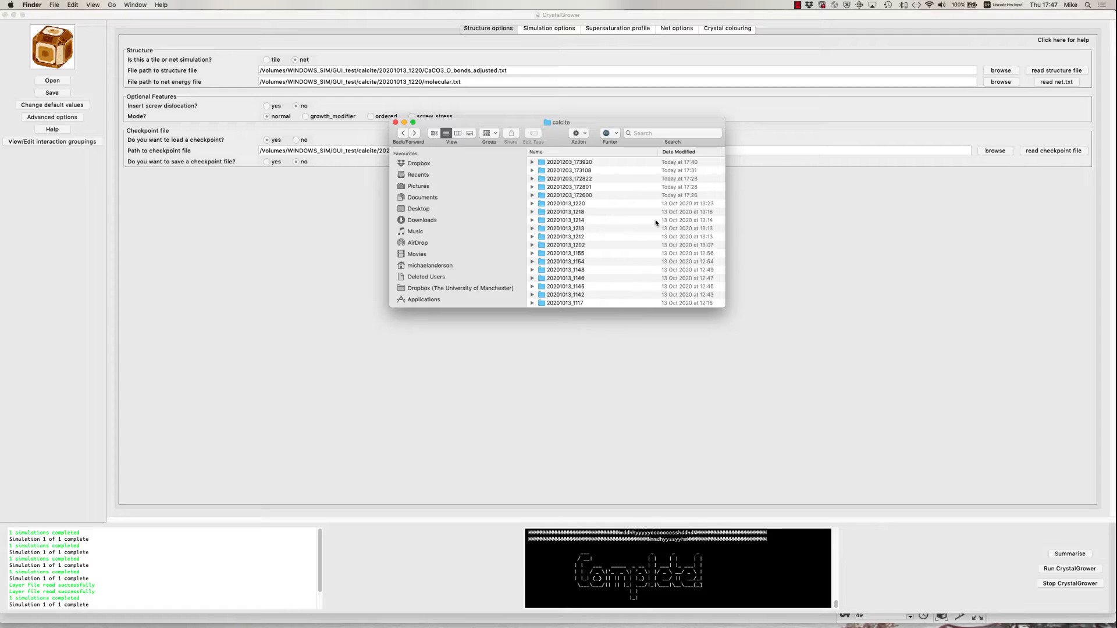
Open calcite_1_delmu.txt from the calcite_1 folder of 20201203_173920 and enlarge its text window.
{"action": "double_click", "coordinate": [543, 162]}
{"action": "double_click", "coordinate": [541, 170]}
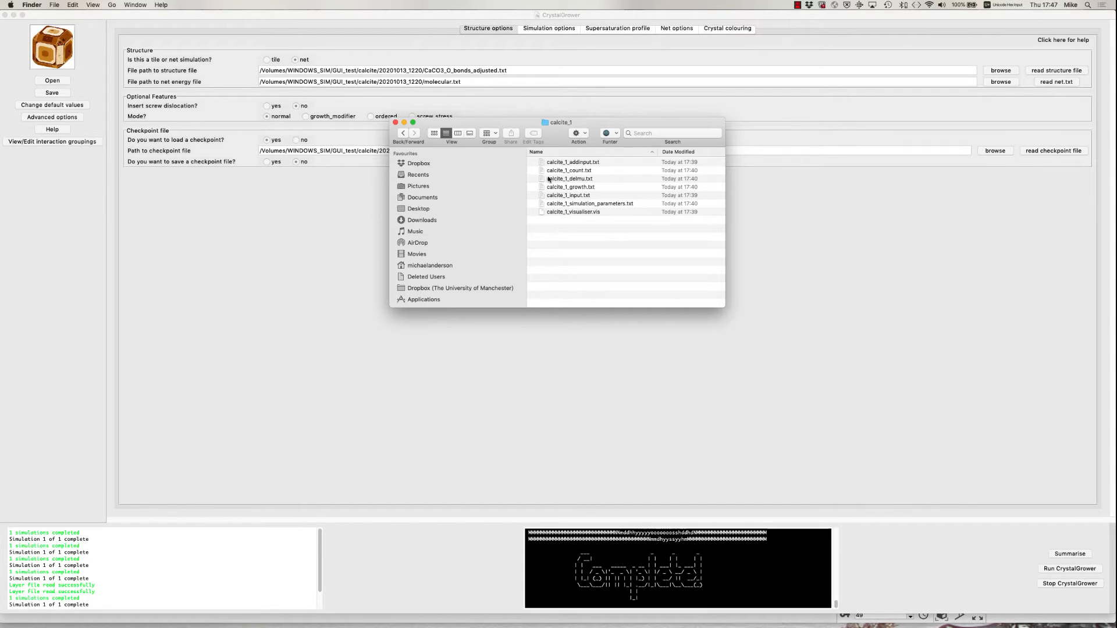
{"action": "left_click", "coordinate": [541, 180]}
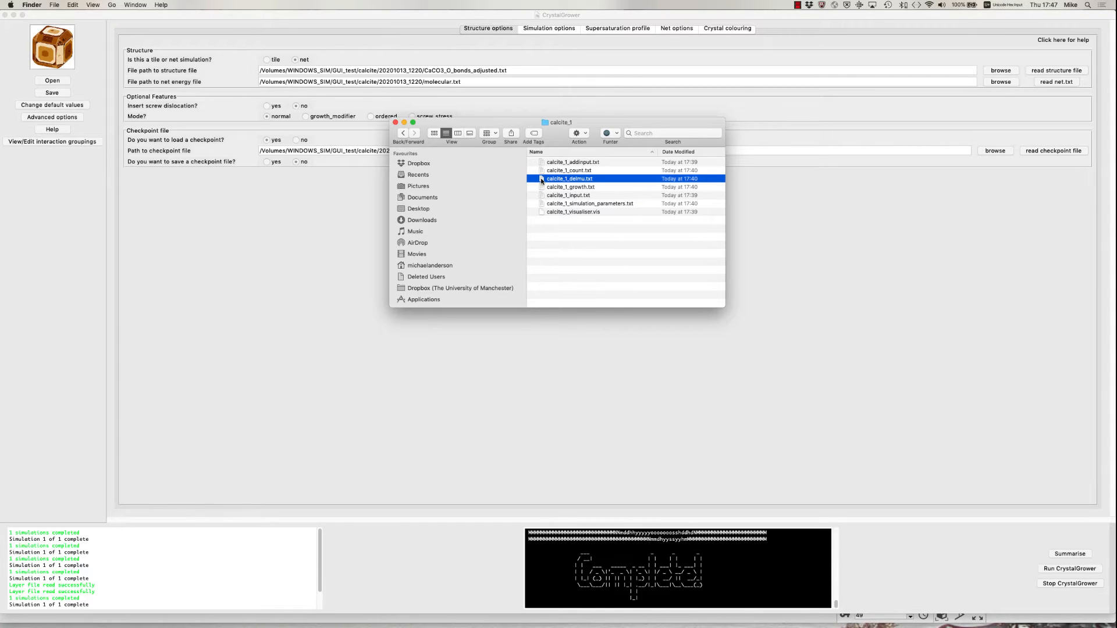
{"action": "double_click", "coordinate": [541, 180]}
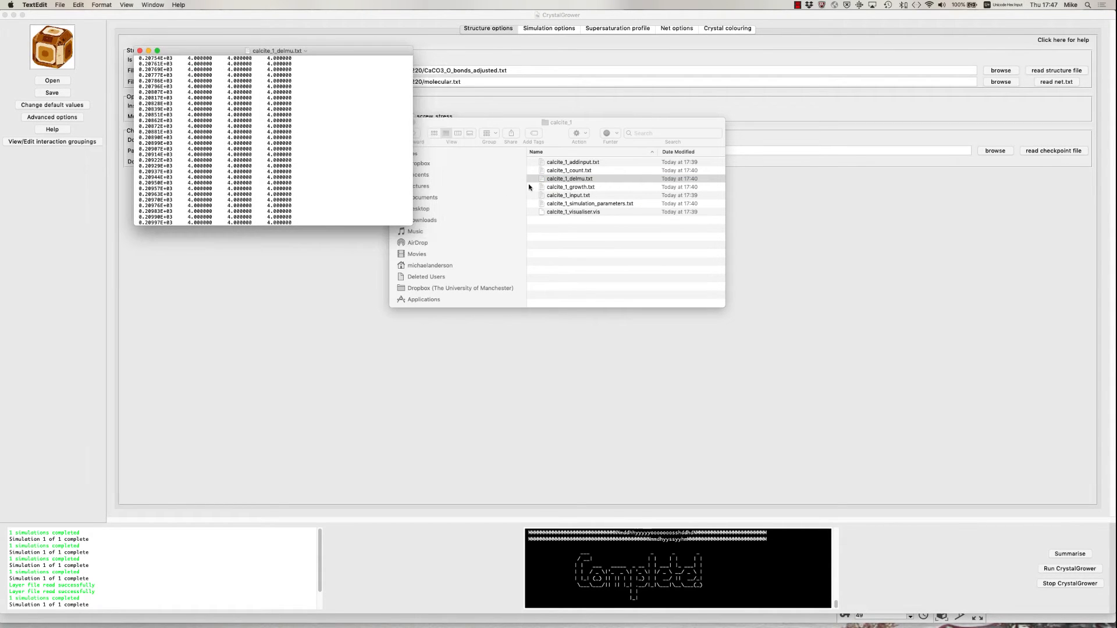
{"action": "left_click_drag", "start_coordinate": [411, 225], "coordinate": [505, 429]}
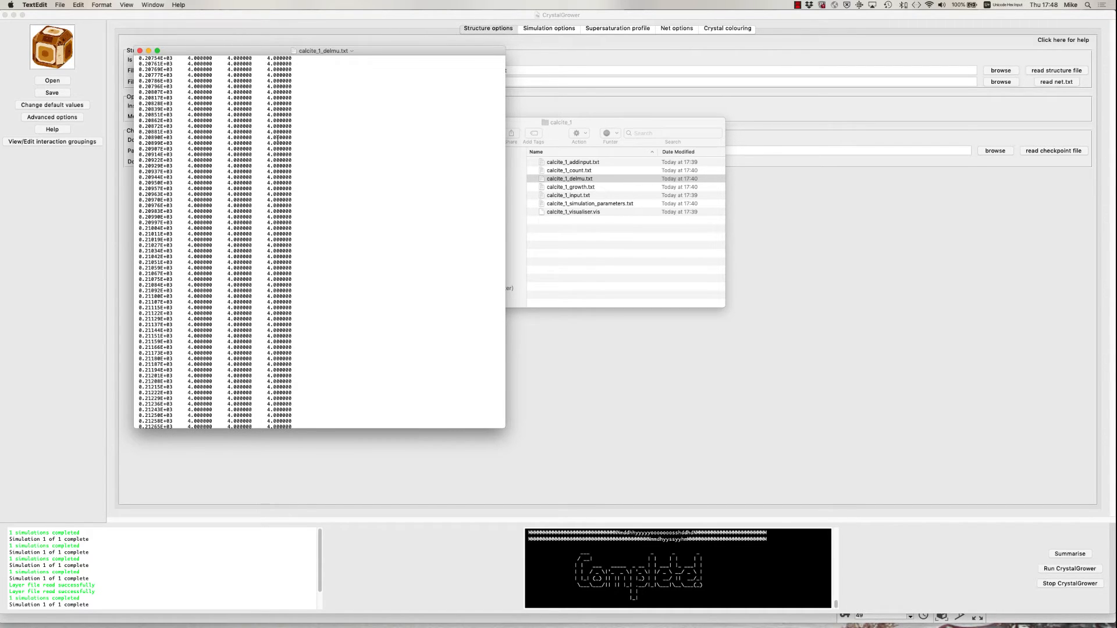
Examine how the supersaturation values change through calcite_1_delmu.txt, from the constant period to equilibration at the file's end, and return to the start.
{"action": "scroll", "coordinate": [278, 138], "scroll_direction": "down", "scroll_amount": 15}
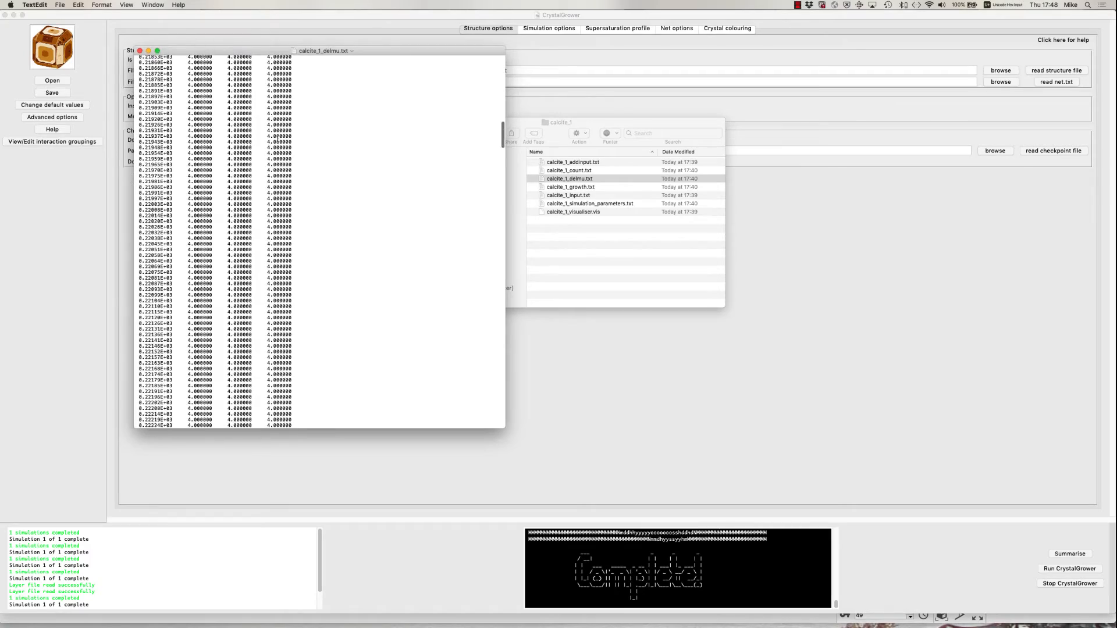
{"action": "scroll", "coordinate": [277, 138], "scroll_direction": "down", "scroll_amount": 15}
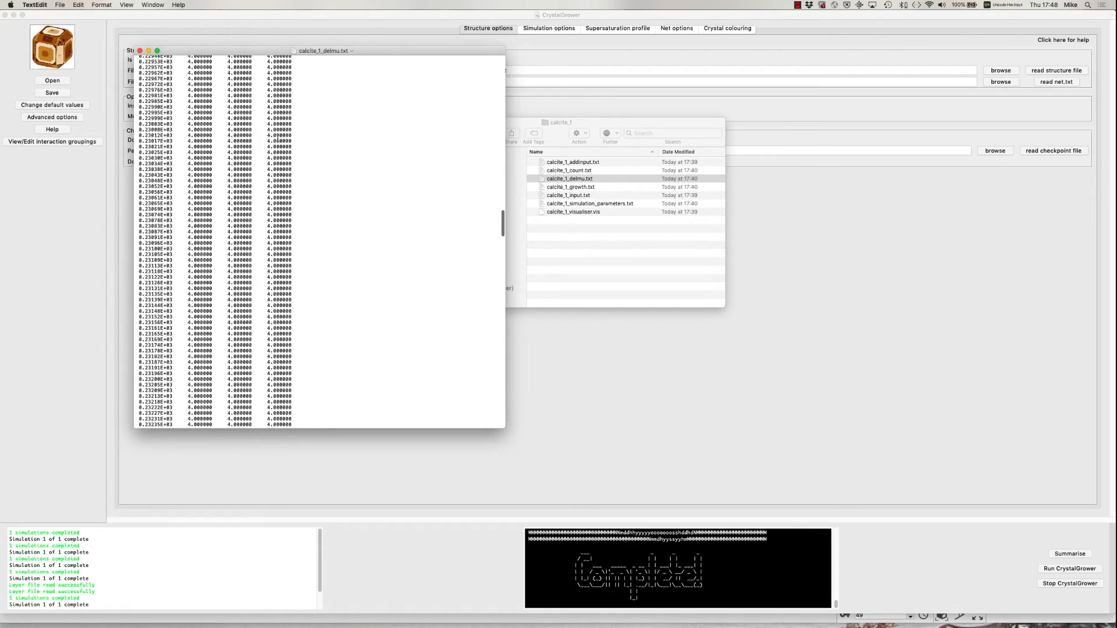
{"action": "scroll", "coordinate": [278, 138], "scroll_direction": "down", "scroll_amount": 4}
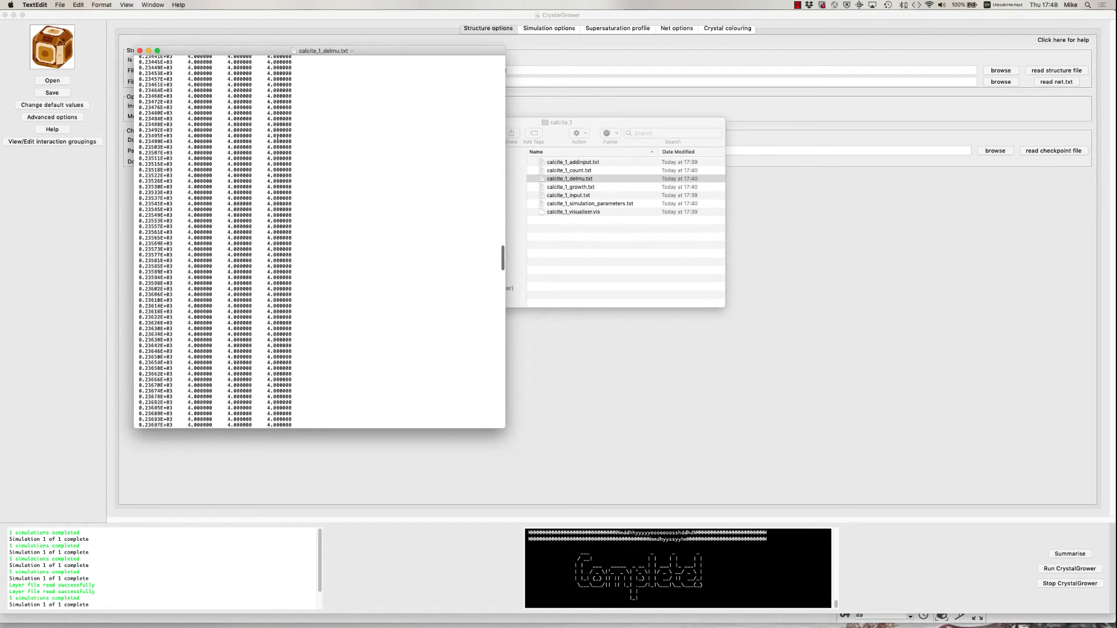
{"action": "scroll", "coordinate": [277, 138], "scroll_direction": "down", "scroll_amount": 5}
{"action": "scroll", "coordinate": [278, 138], "scroll_direction": "down", "scroll_amount": 3}
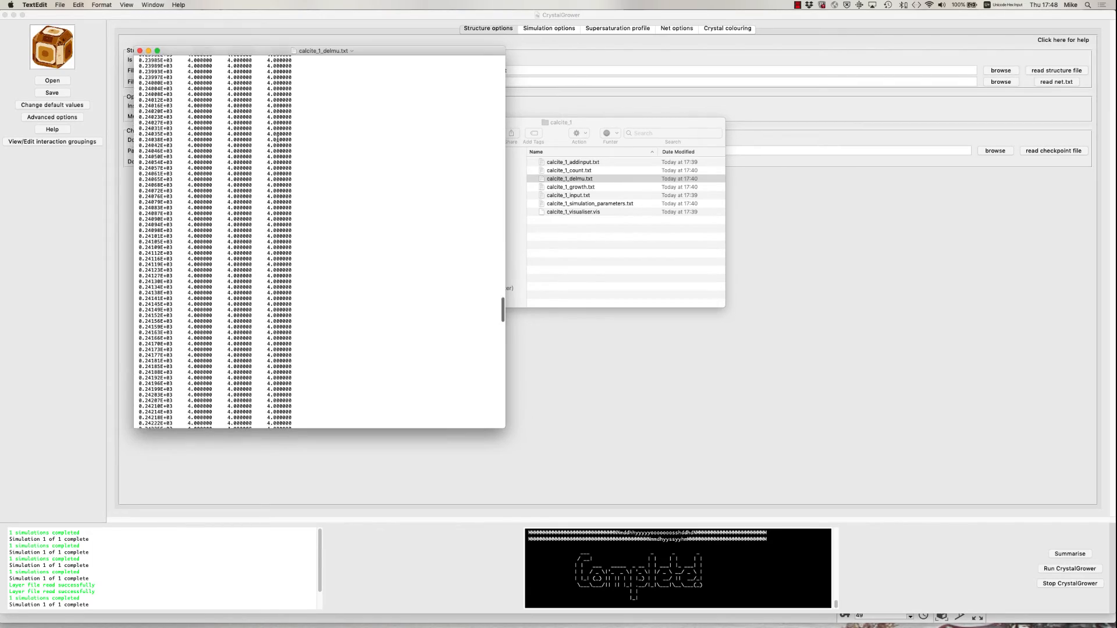
{"action": "scroll", "coordinate": [277, 138], "scroll_direction": "down", "scroll_amount": 4}
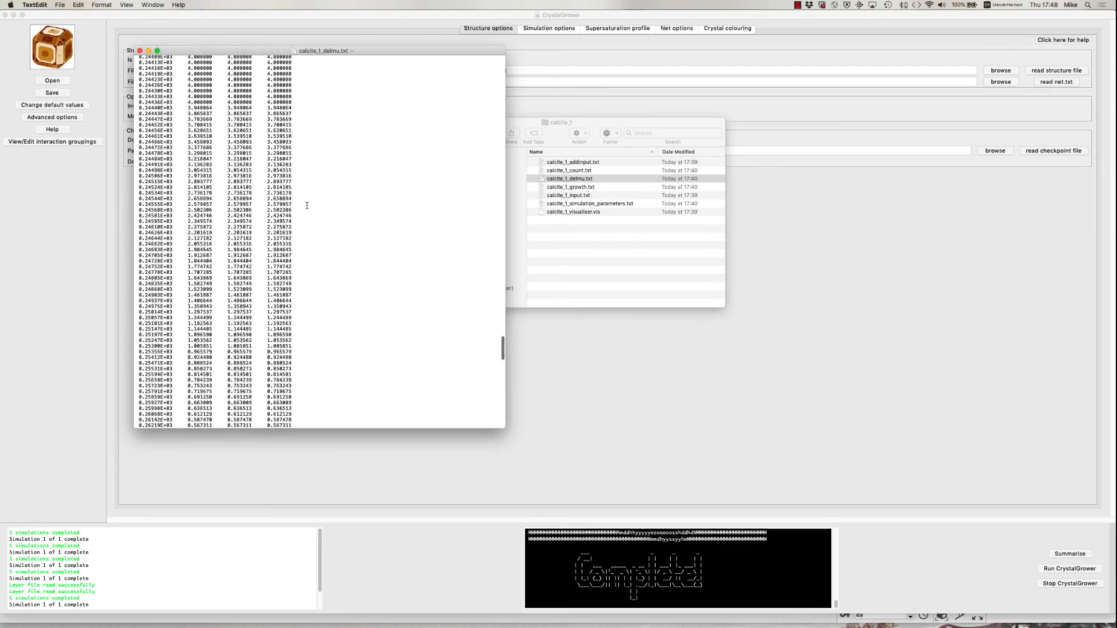
{"action": "scroll", "coordinate": [307, 206], "scroll_direction": "down", "scroll_amount": 2}
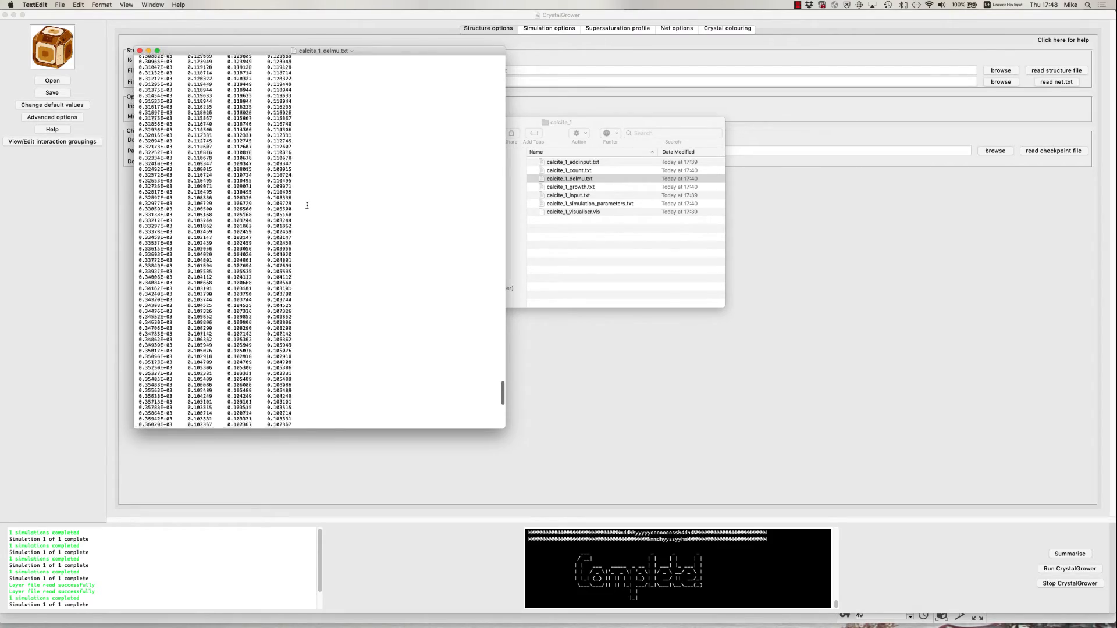
{"action": "scroll", "coordinate": [307, 206], "scroll_direction": "down", "scroll_amount": 5}
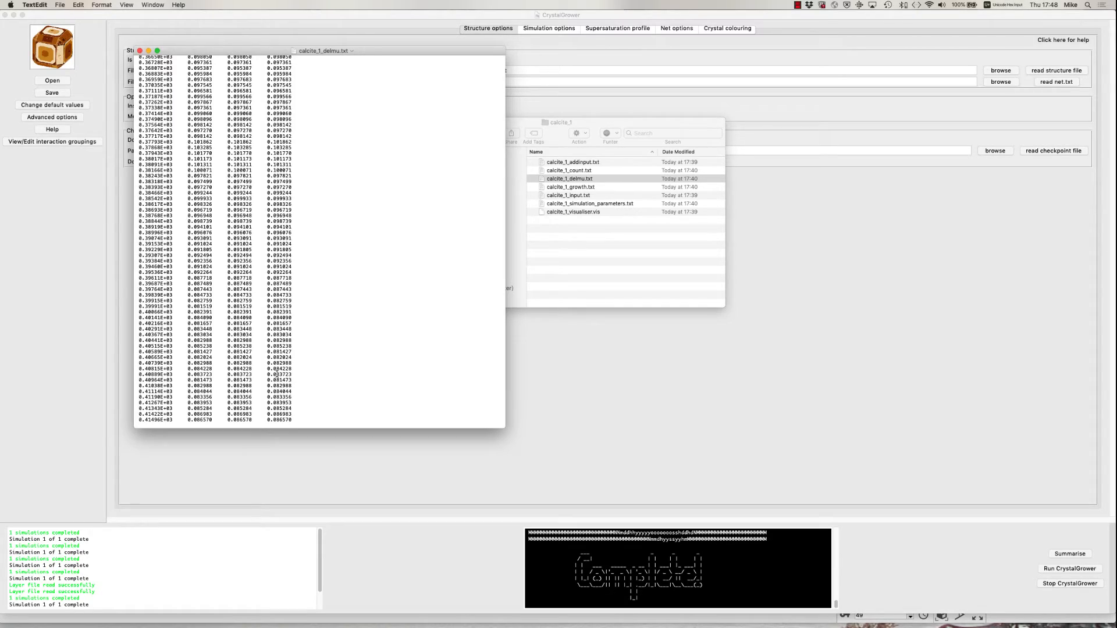
{"action": "scroll", "coordinate": [277, 374], "scroll_direction": "up", "scroll_amount": 15}
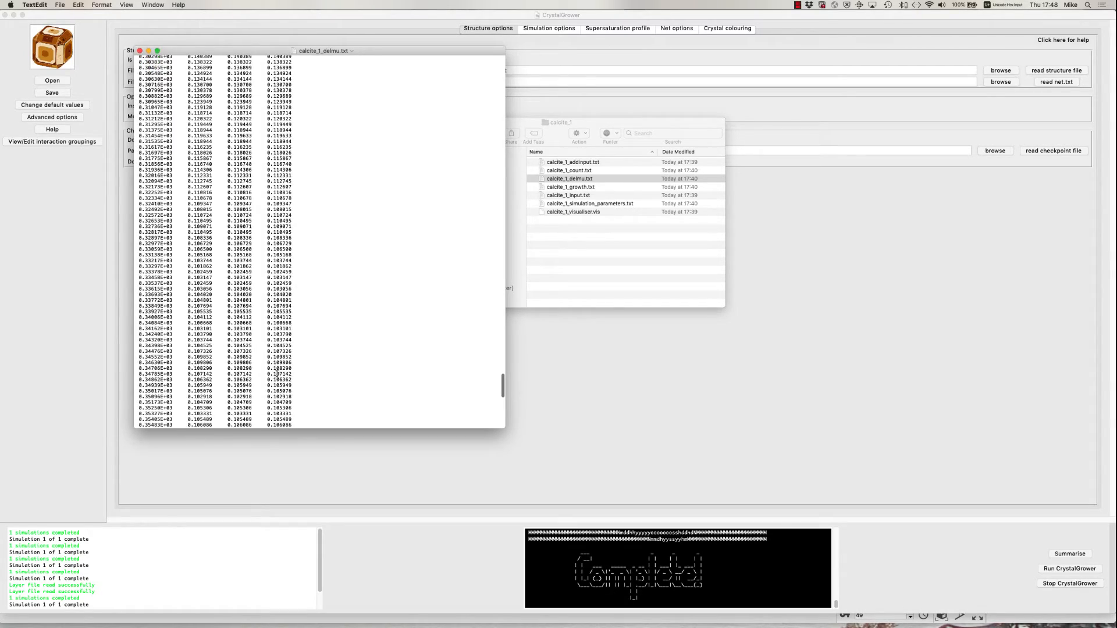
{"action": "scroll", "coordinate": [277, 374], "scroll_direction": "down", "scroll_amount": 15}
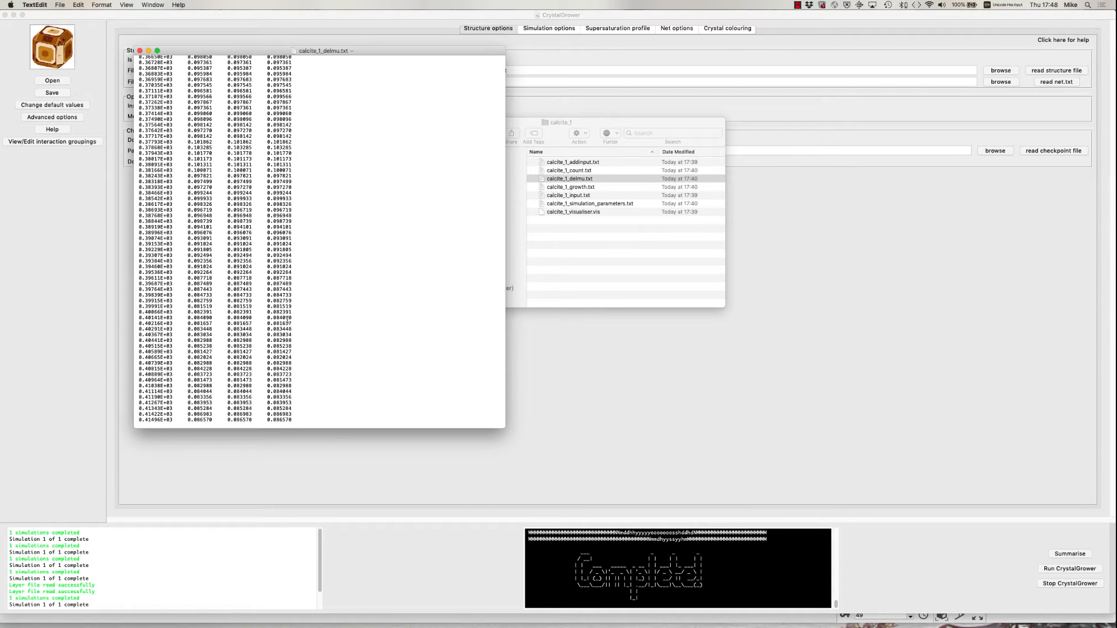
{"action": "scroll", "coordinate": [274, 321], "scroll_direction": "up", "scroll_amount": 20}
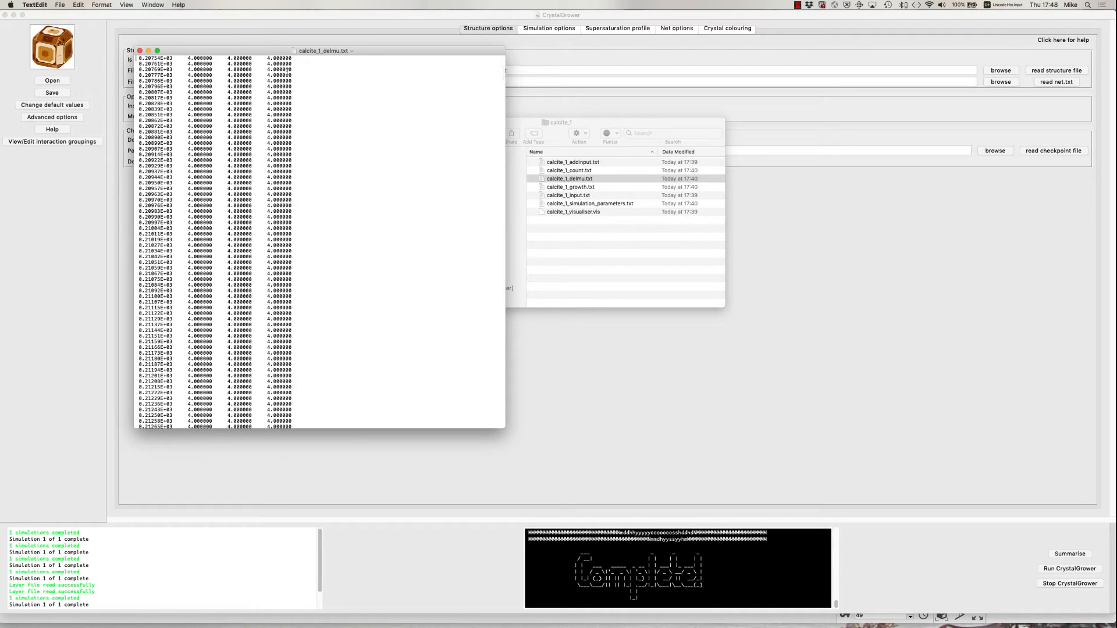
Open CaCO3_O_bonds_adjusted.txt from the 20201203_173920 folder beside the delmu file and inspect its CO3 and Ca species entries.
{"action": "left_click", "coordinate": [552, 135]}
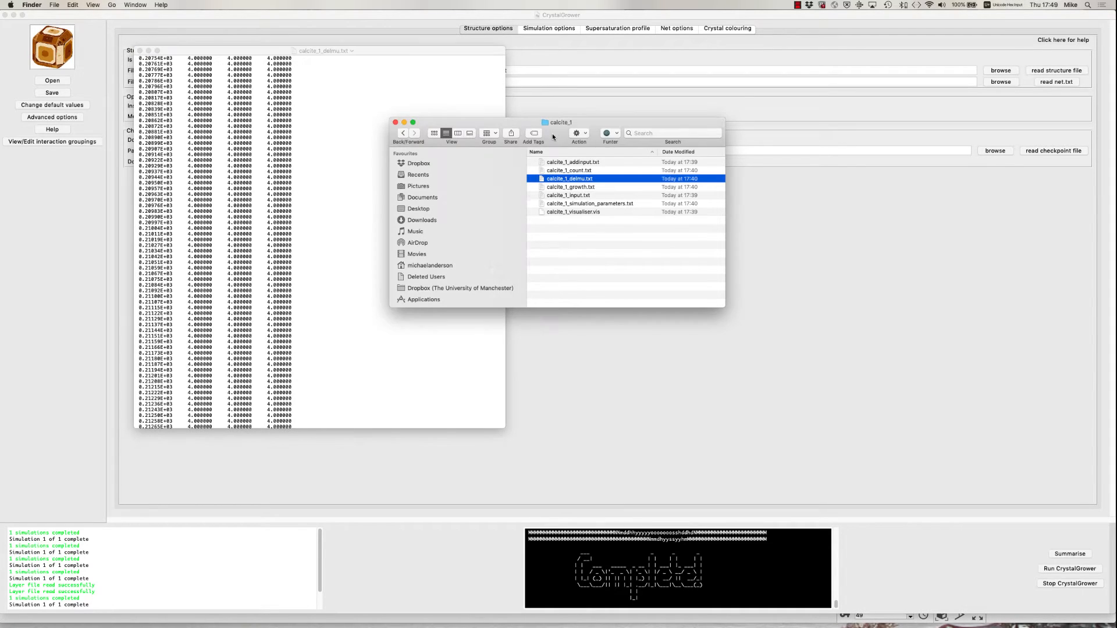
{"action": "left_click", "coordinate": [400, 134]}
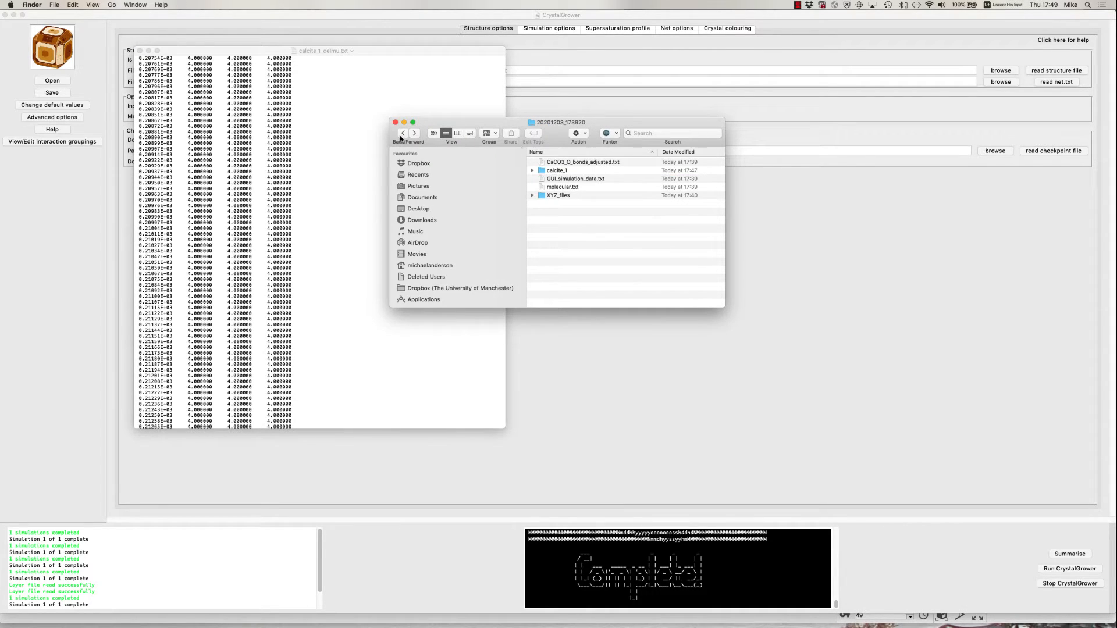
{"action": "double_click", "coordinate": [558, 162]}
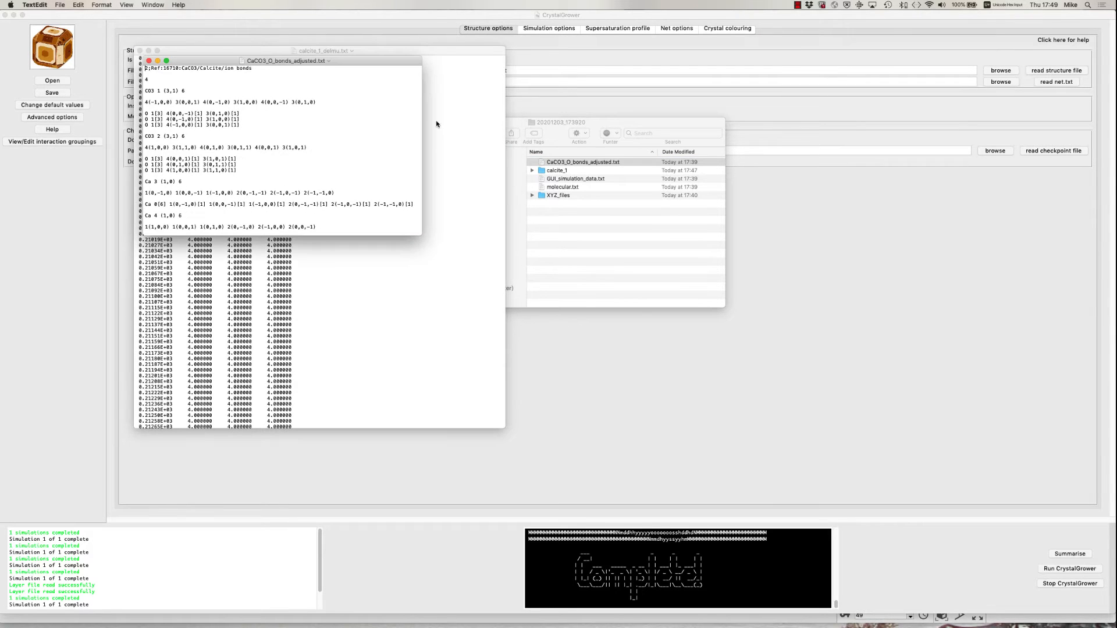
{"action": "left_click_drag", "start_coordinate": [353, 65], "coordinate": [739, 35]}
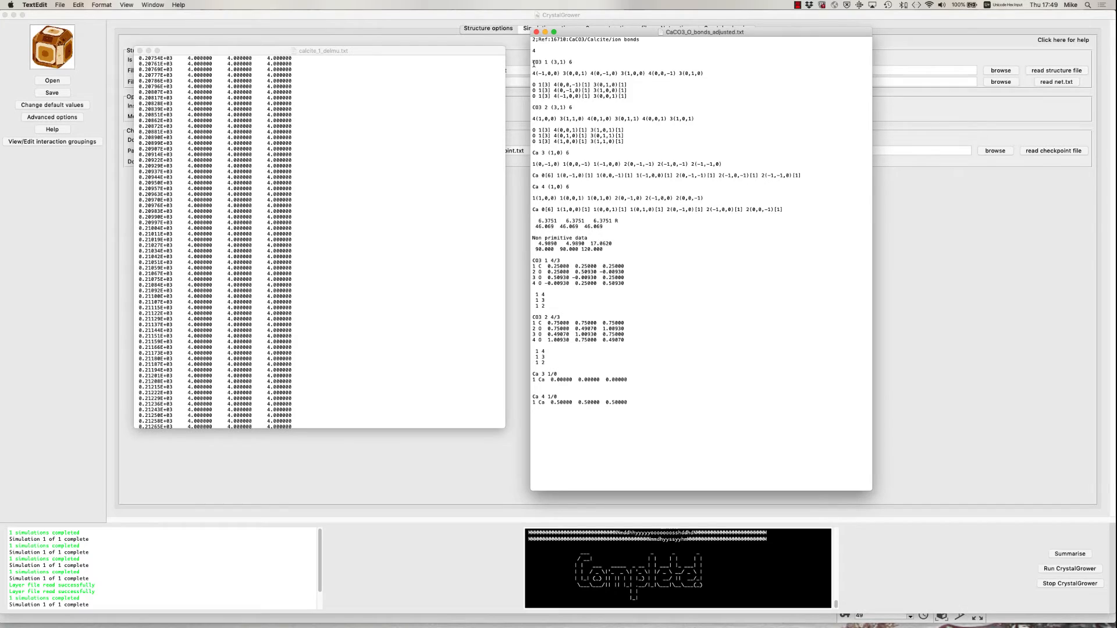
{"action": "left_click_drag", "start_coordinate": [533, 62], "coordinate": [542, 63]}
{"action": "left_click_drag", "start_coordinate": [533, 108], "coordinate": [542, 109]}
{"action": "triple_click", "coordinate": [535, 175]}
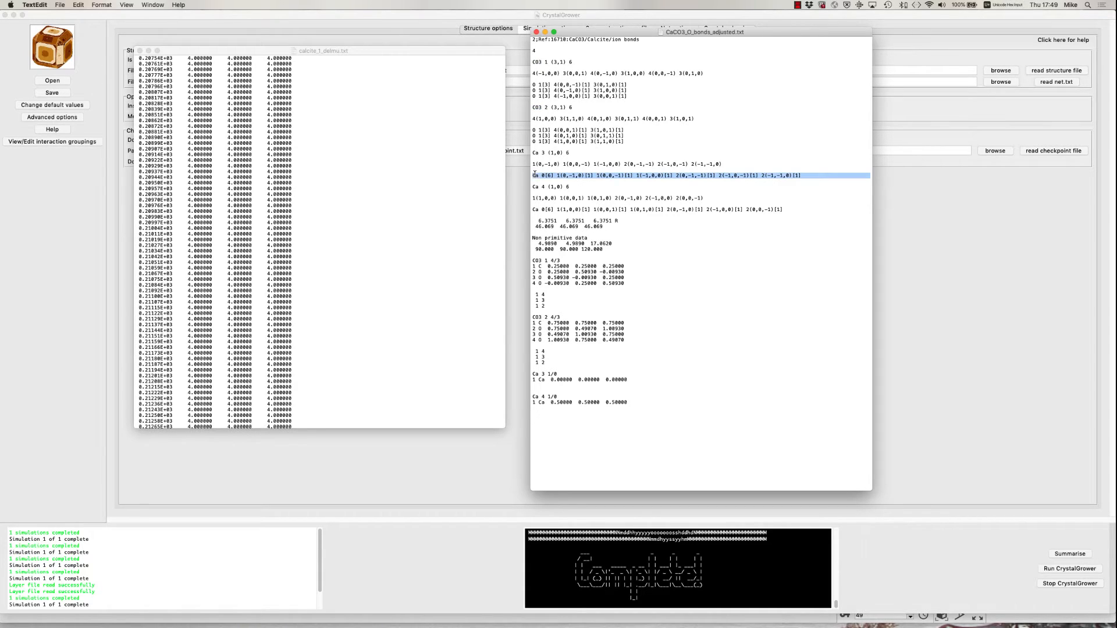
{"action": "triple_click", "coordinate": [535, 210]}
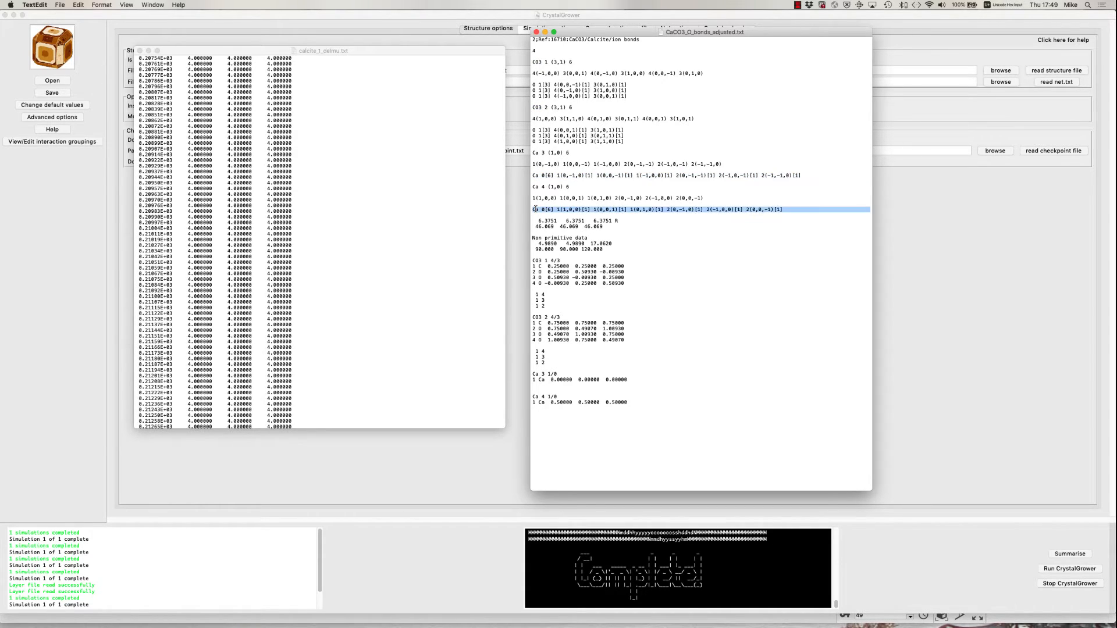
Check the species grouping setting in CrystalGrower's simulation options, then review the first supersaturation column in calcite_1_delmu.txt.
{"action": "left_click", "coordinate": [126, 244]}
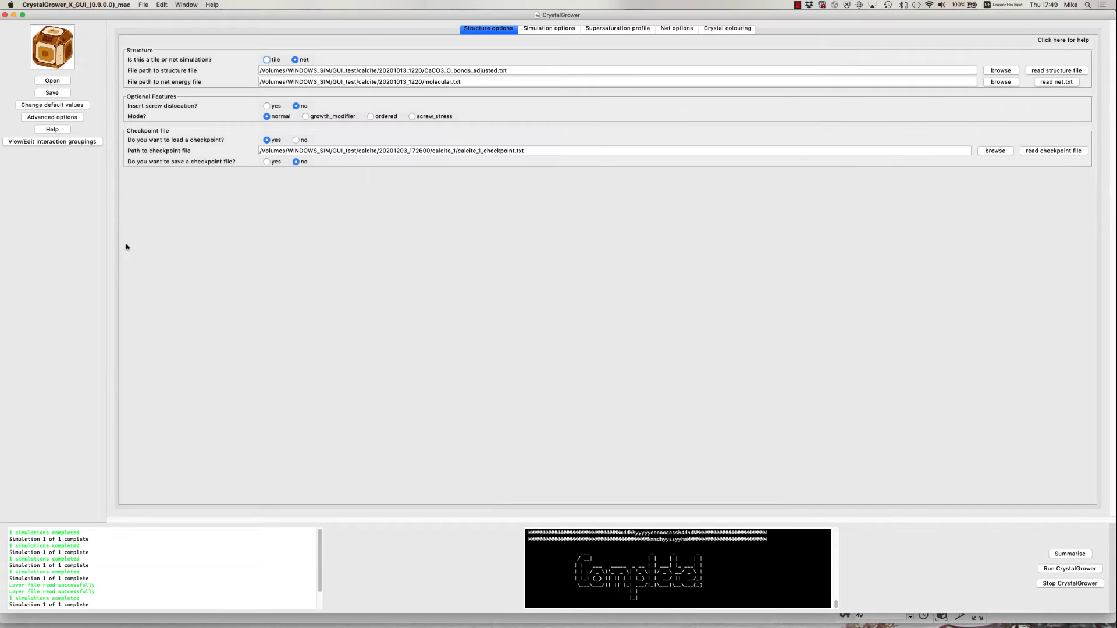
{"action": "left_click", "coordinate": [539, 32]}
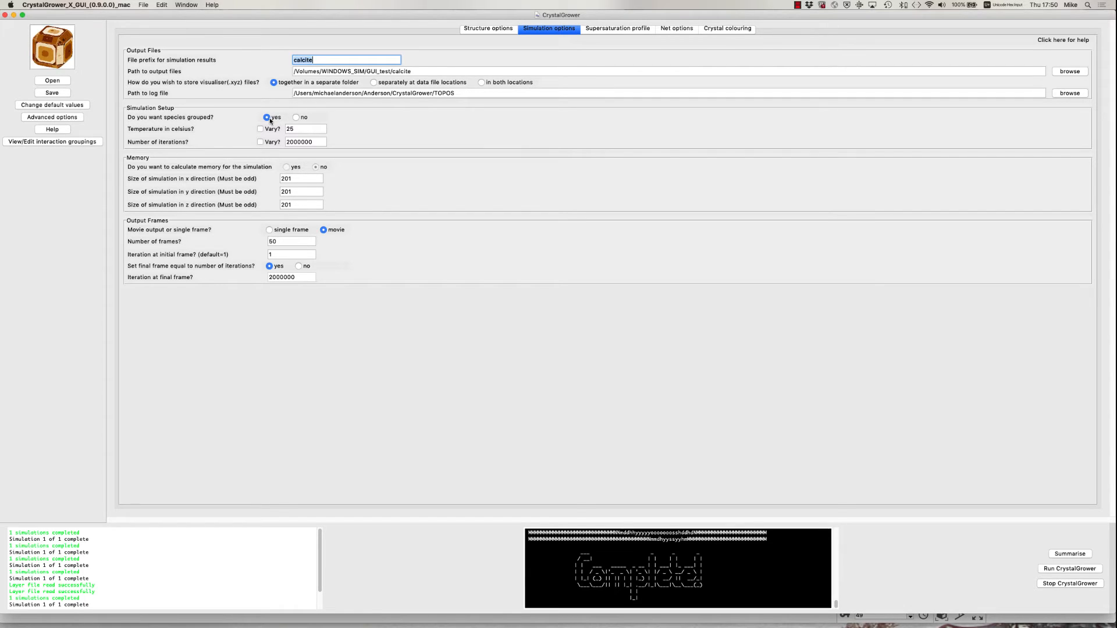
{"action": "key", "text": "super+Tab"}
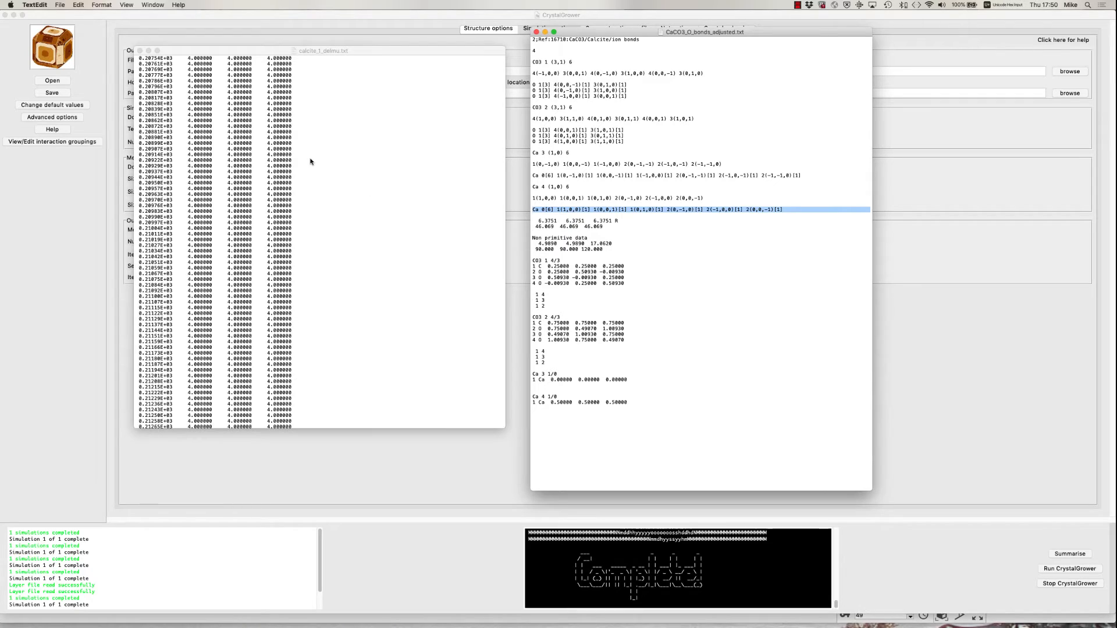
{"action": "left_click", "coordinate": [257, 114]}
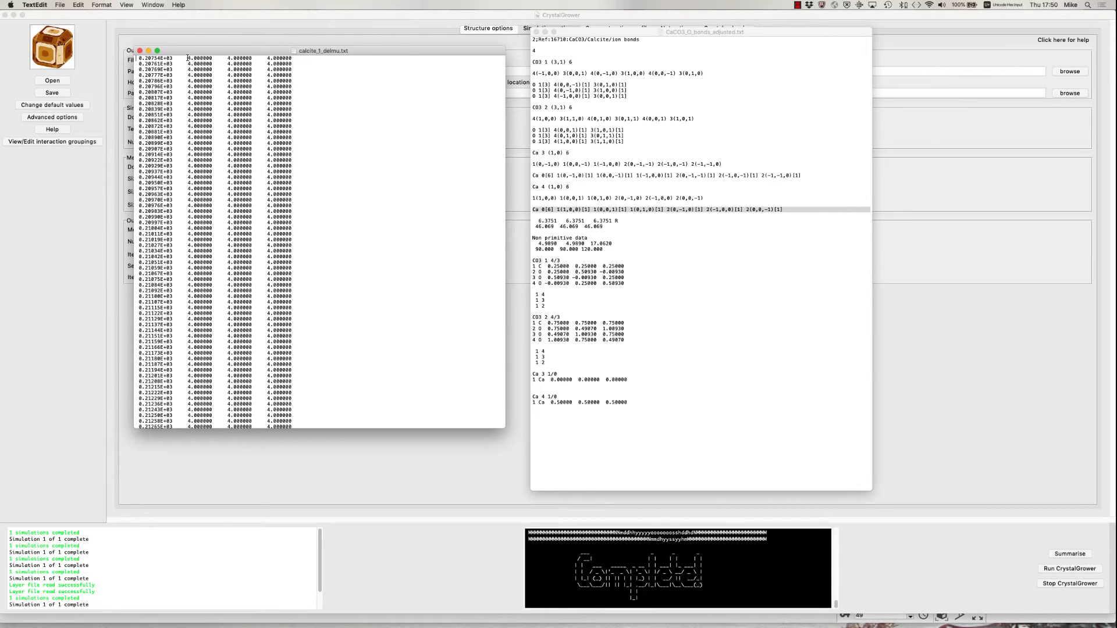
{"action": "left_click_drag", "start_coordinate": [187, 58], "coordinate": [213, 58]}
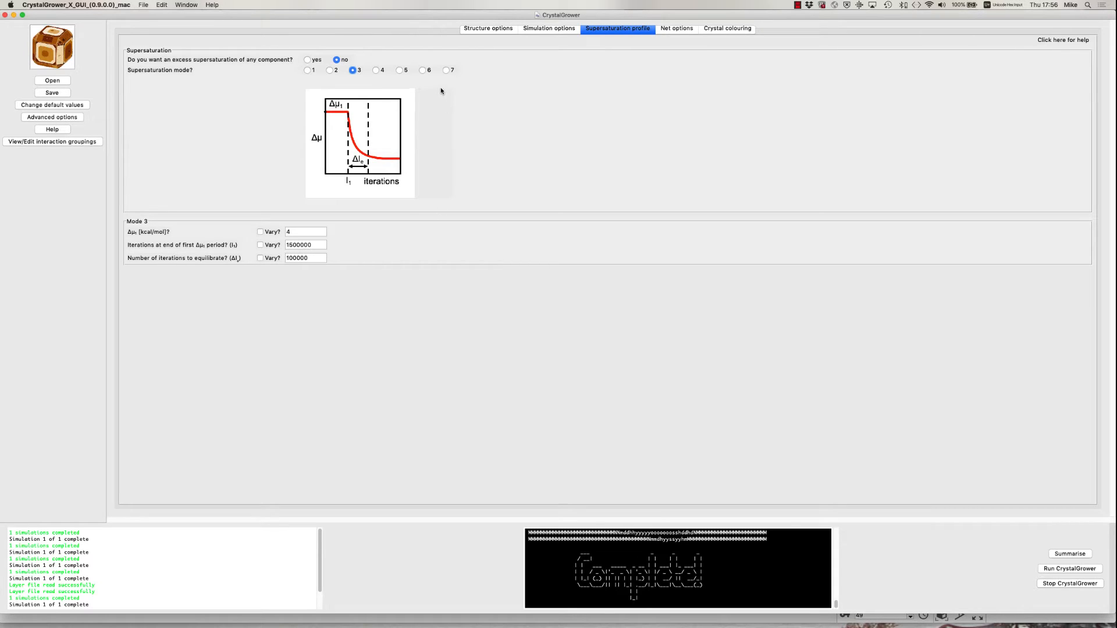
Choose supersaturation mode 2 with Δμ₁ set to 0 kcal/mol and enable excess supersaturation of components.
{"action": "left_click", "coordinate": [446, 71]}
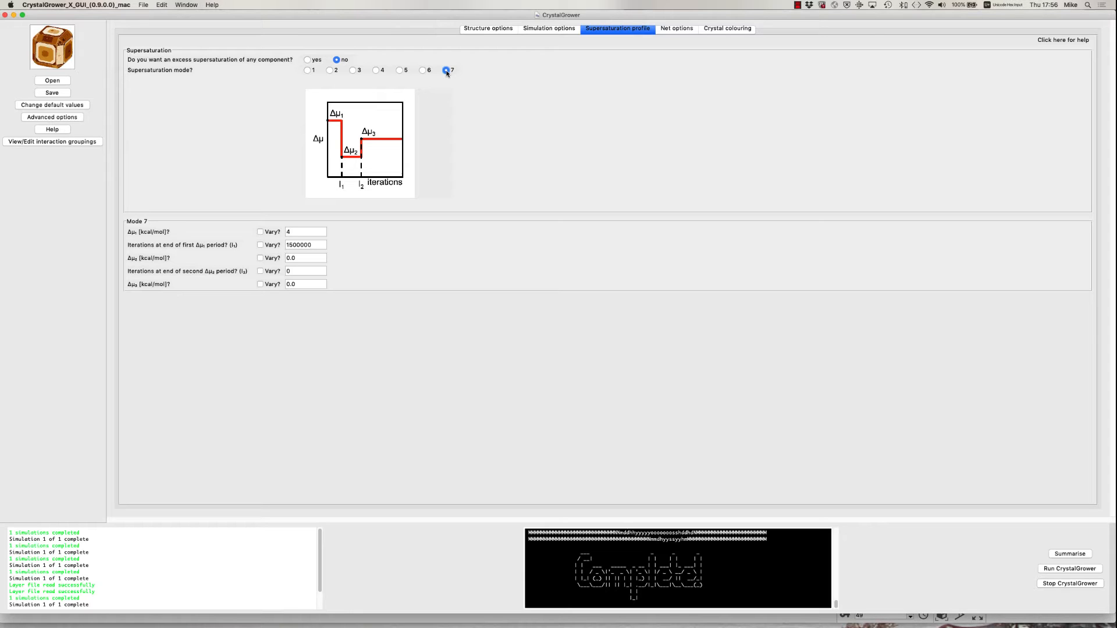
{"action": "left_click", "coordinate": [330, 70]}
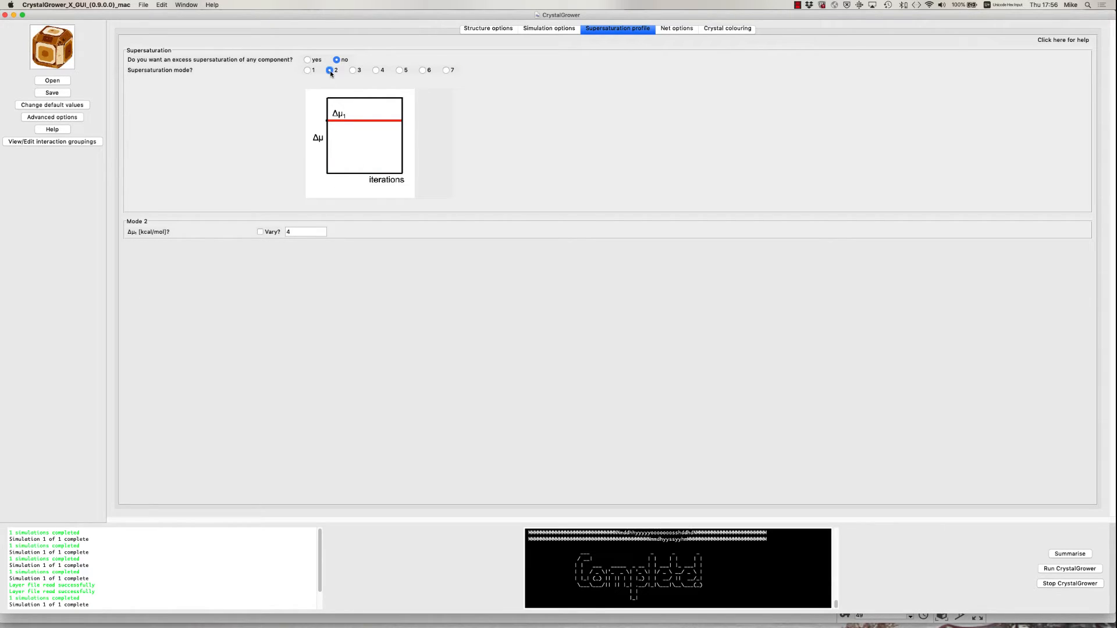
{"action": "left_click", "coordinate": [298, 233]}
{"action": "type", "text": "0"}
{"action": "left_click", "coordinate": [307, 60]}
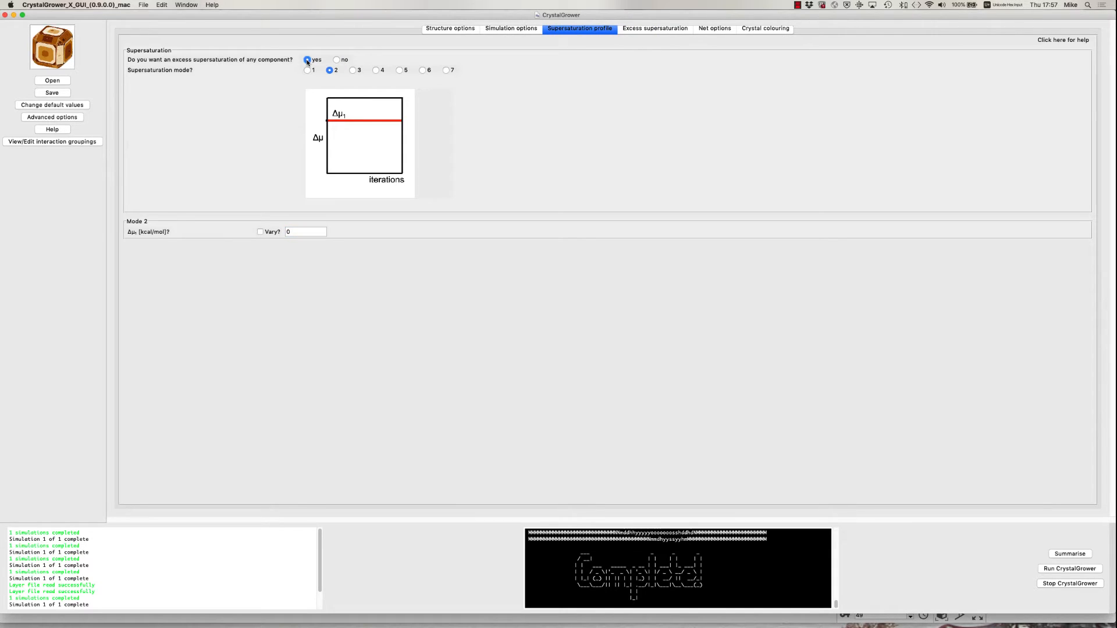
Set four periods for excess supersaturation, generate their fields, and recheck the base supersaturation profile.
{"action": "left_click", "coordinate": [654, 31]}
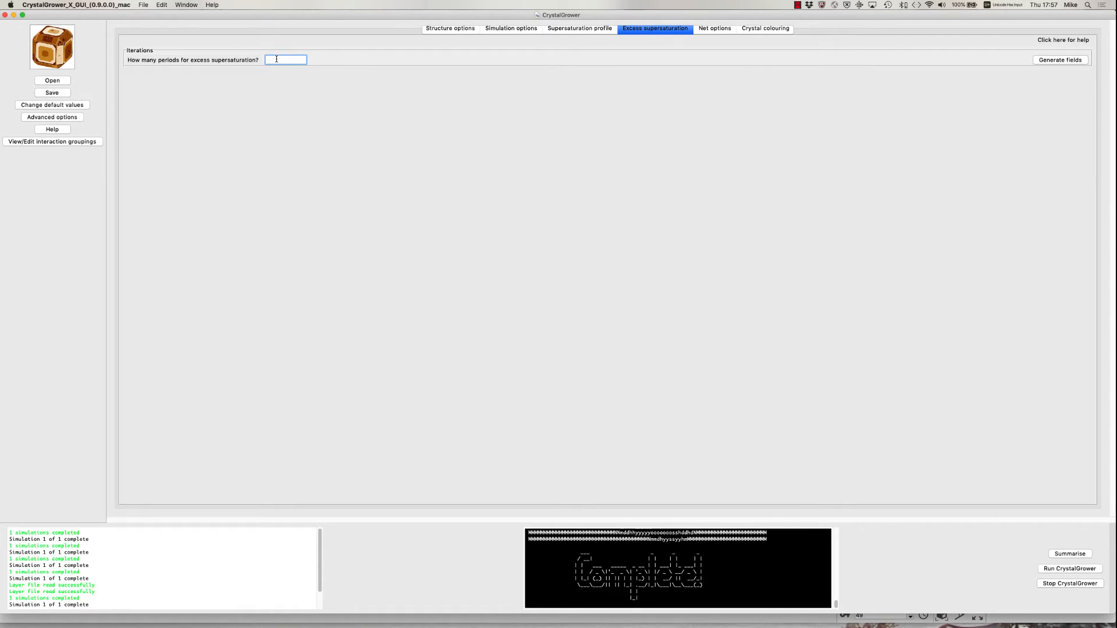
{"action": "type", "text": "4"}
{"action": "left_click", "coordinate": [1054, 60]}
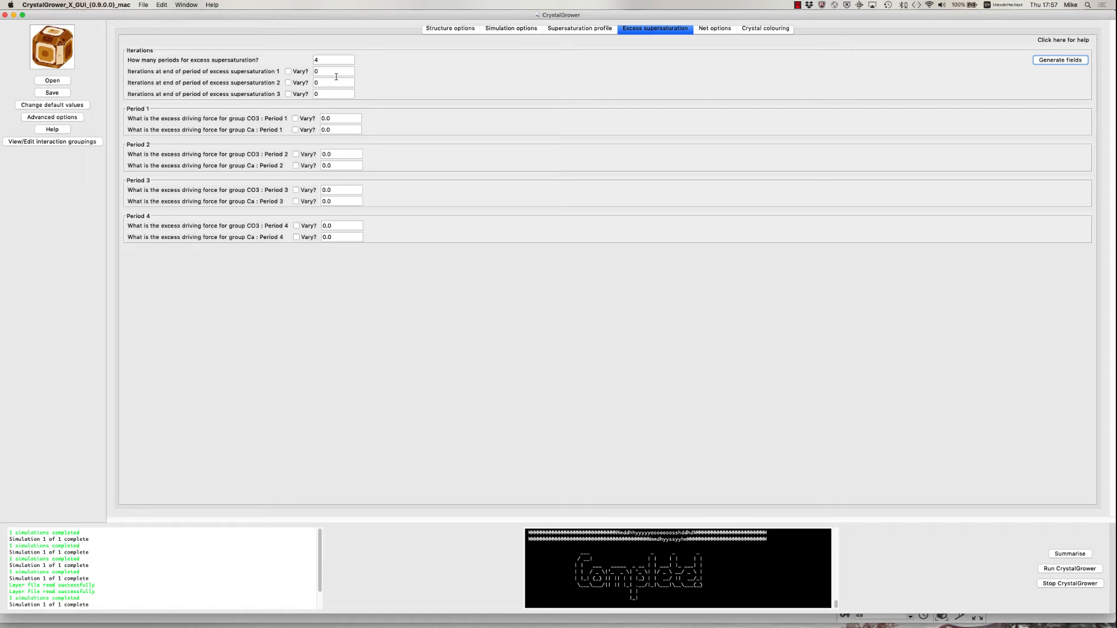
{"action": "left_click", "coordinate": [576, 29]}
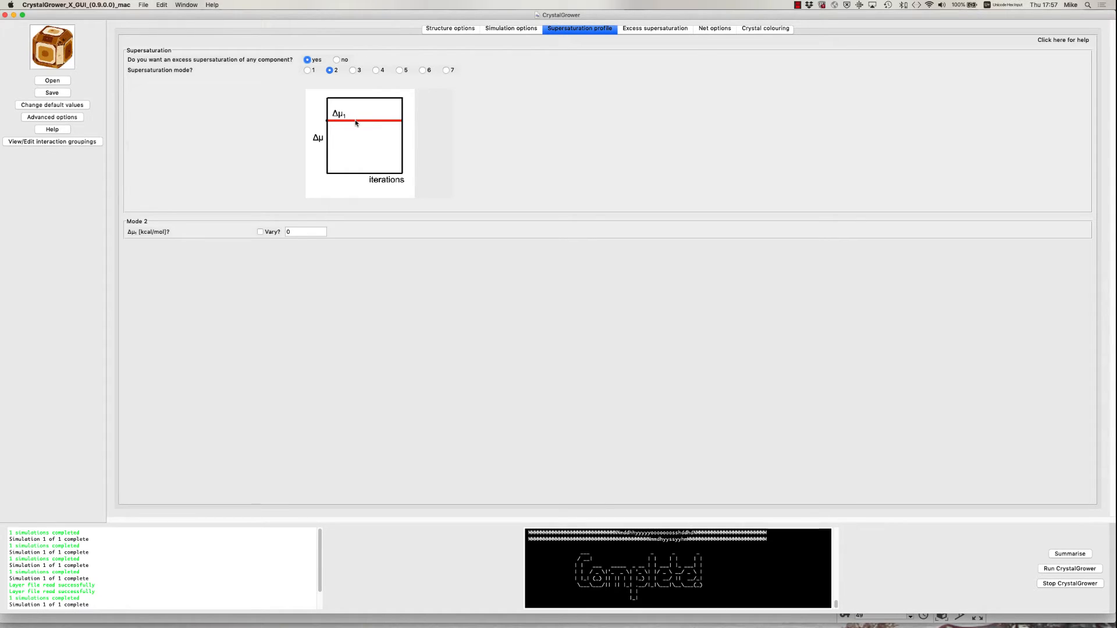
{"action": "left_click", "coordinate": [642, 32]}
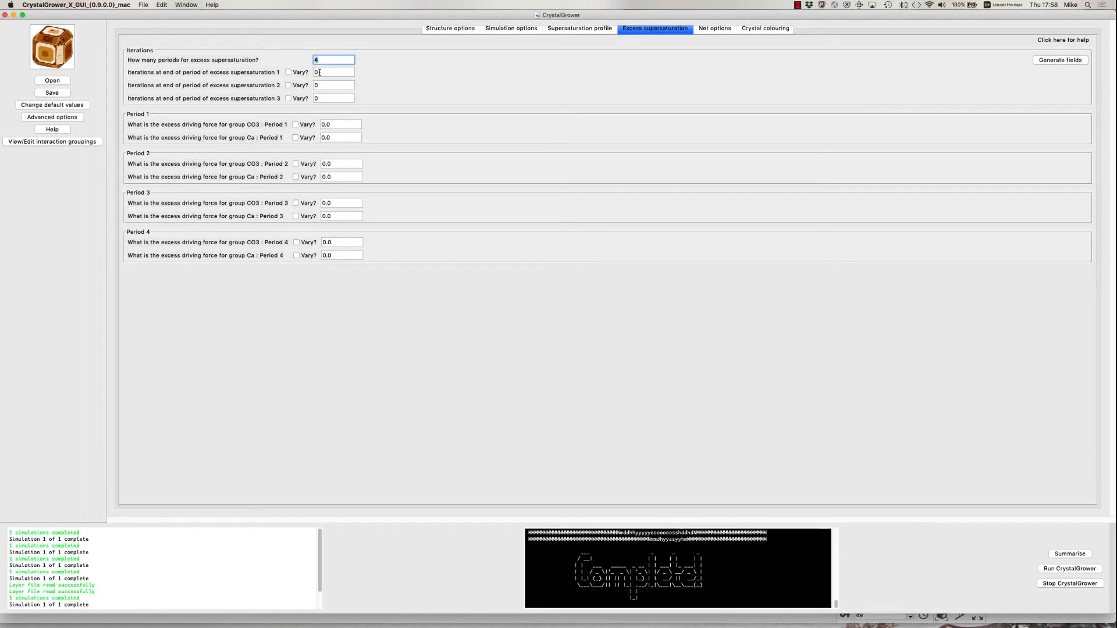
Set the iterations ending excess supersaturation periods 1, 2 and 3 to 500000, 1000000 and 1500000.
{"action": "left_click", "coordinate": [319, 73]}
{"action": "key", "text": "BackSpace"}
{"action": "type", "text": "500000"}
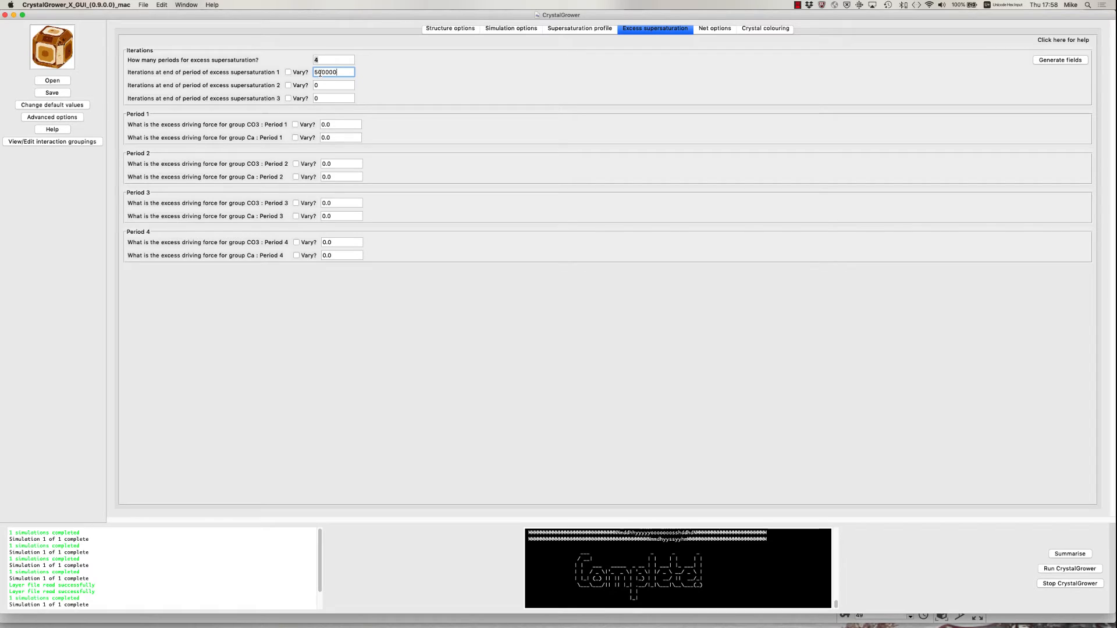
{"action": "double_click", "coordinate": [326, 86]}
{"action": "type", "text": "1000000"}
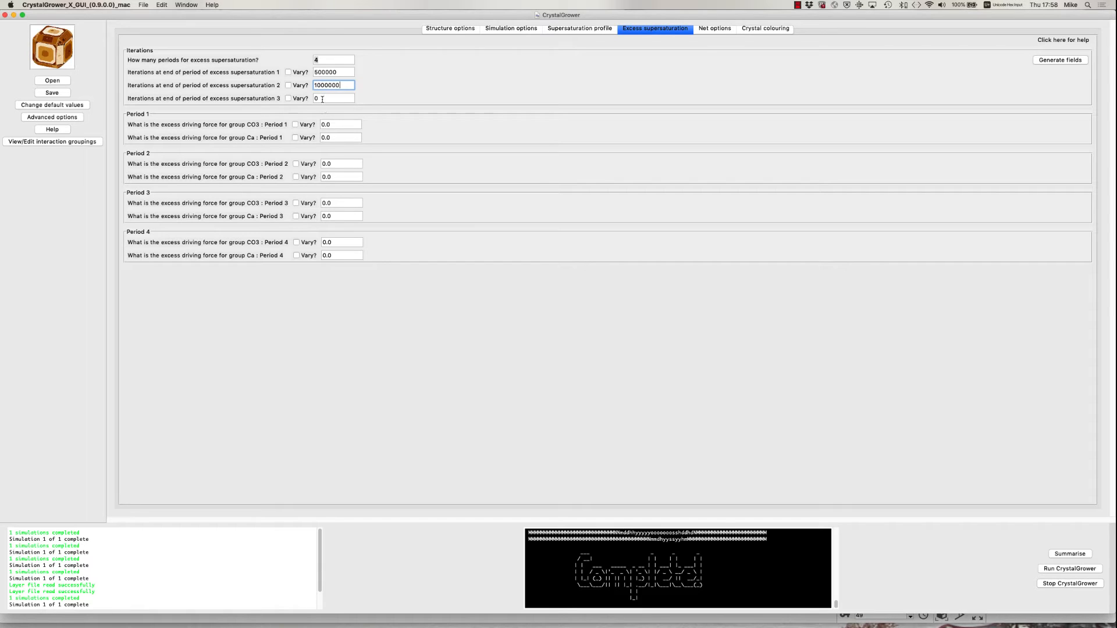
{"action": "left_click", "coordinate": [322, 99]}
{"action": "type", "text": "1500000"}
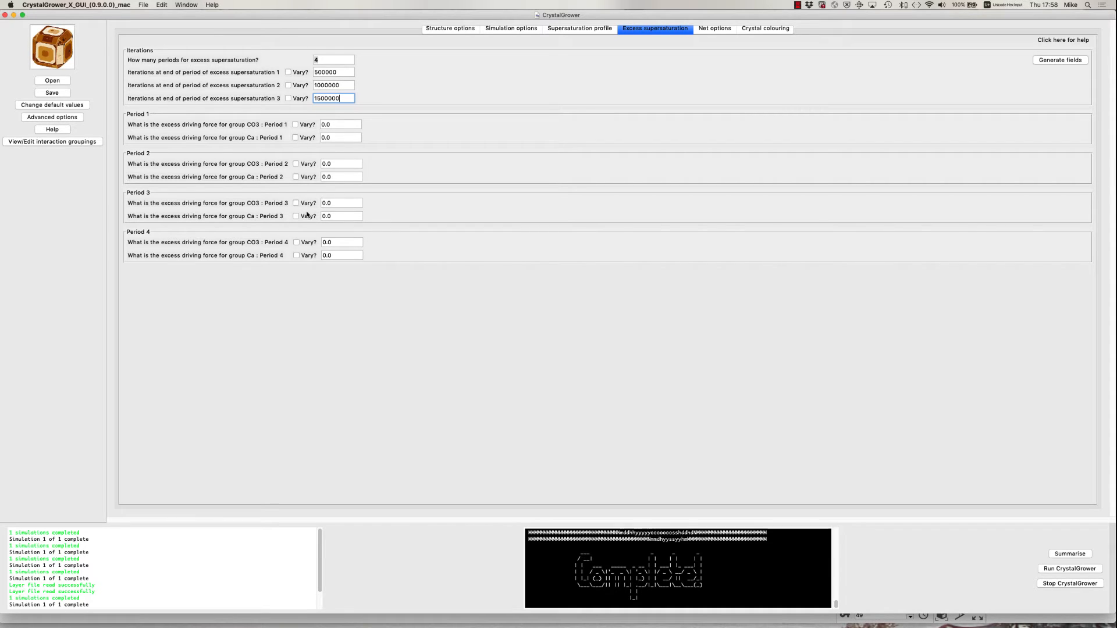
Set the excess driving forces for both CO3 and Ca to 1 in period 1, 2 in period 2 and 3 in period 3.
{"action": "left_click", "coordinate": [336, 125]}
{"action": "left_click_drag", "start_coordinate": [336, 125], "coordinate": [320, 125]}
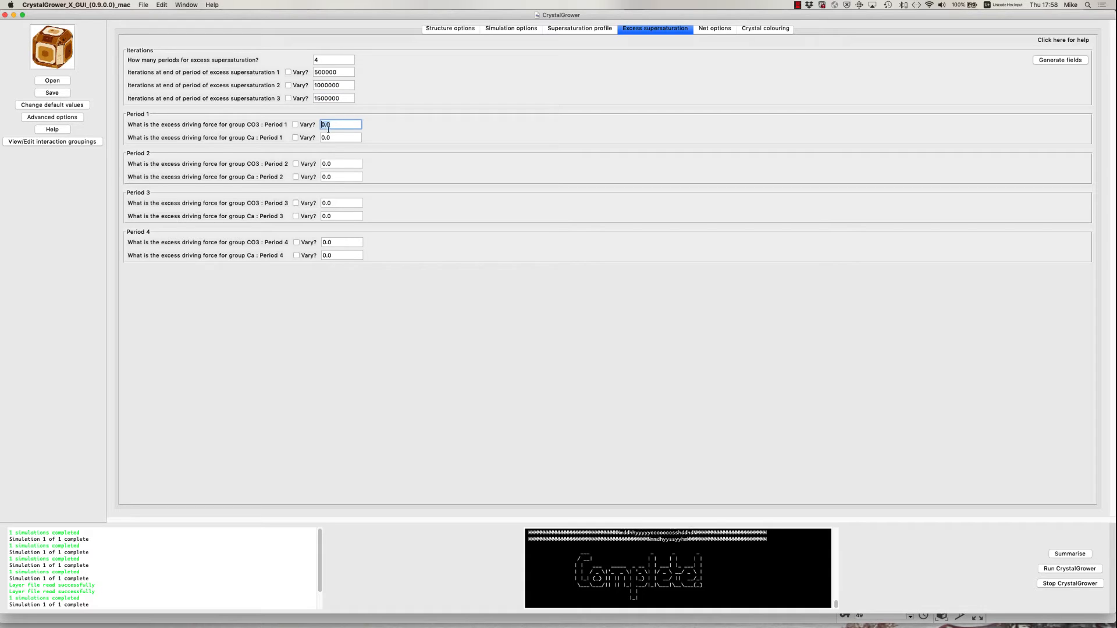
{"action": "type", "text": "1"}
{"action": "left_click_drag", "start_coordinate": [334, 138], "coordinate": [321, 217]}
{"action": "type", "text": "1"}
{"action": "type", "text": "2"}
{"action": "type", "text": "2"}
{"action": "type", "text": "3"}
{"action": "type", "text": "3"}
Set the CO3 and Ca excess driving forces in period 4 to 4 and run the simulation from the simulation options.
{"action": "left_click", "coordinate": [337, 244]}
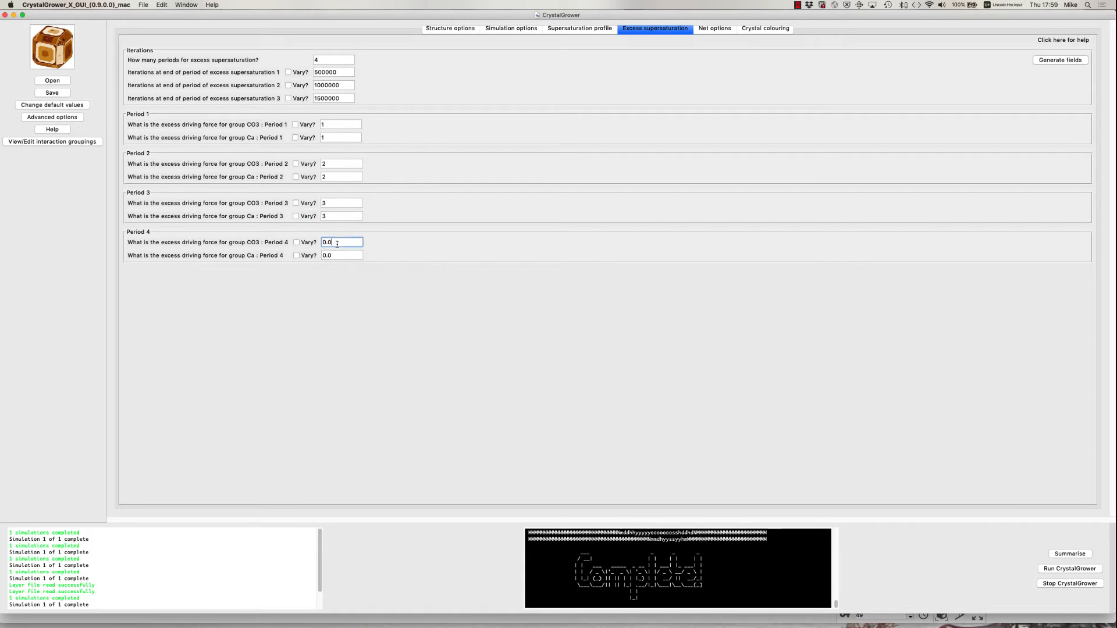
{"action": "mouse_move", "coordinate": [337, 243]}
{"action": "left_mouse_down"}
{"action": "mouse_move", "coordinate": [320, 242]}
{"action": "mouse_move", "coordinate": [322, 255]}
{"action": "left_mouse_up"}
{"action": "type", "text": "4"}
{"action": "left_click", "coordinate": [332, 256]}
{"action": "left_click", "coordinate": [511, 29]}
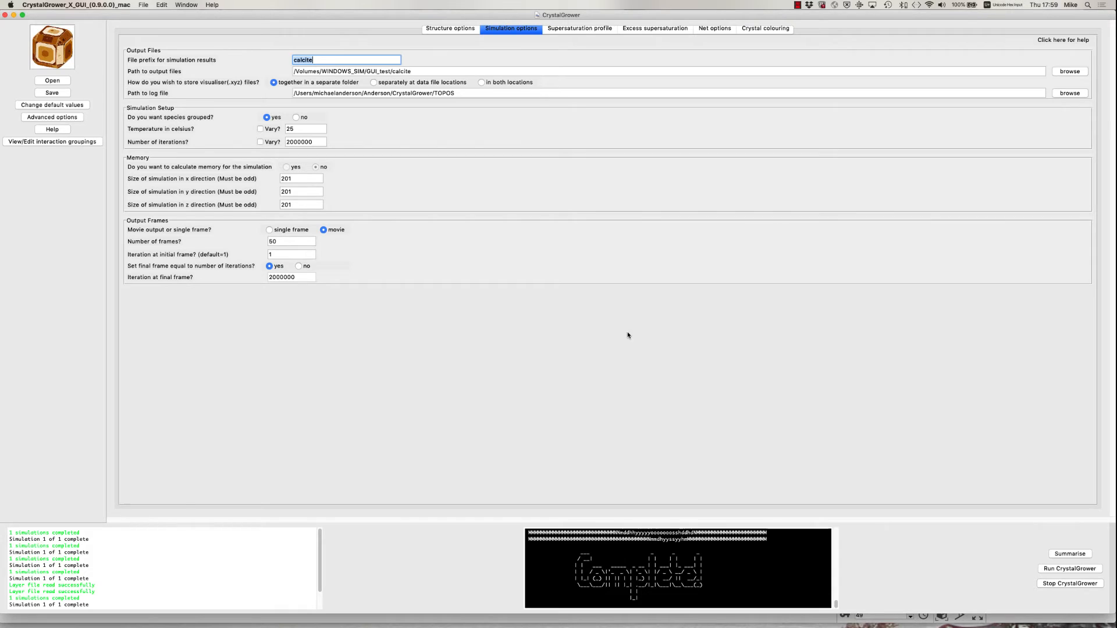
{"action": "left_click", "coordinate": [1059, 569]}
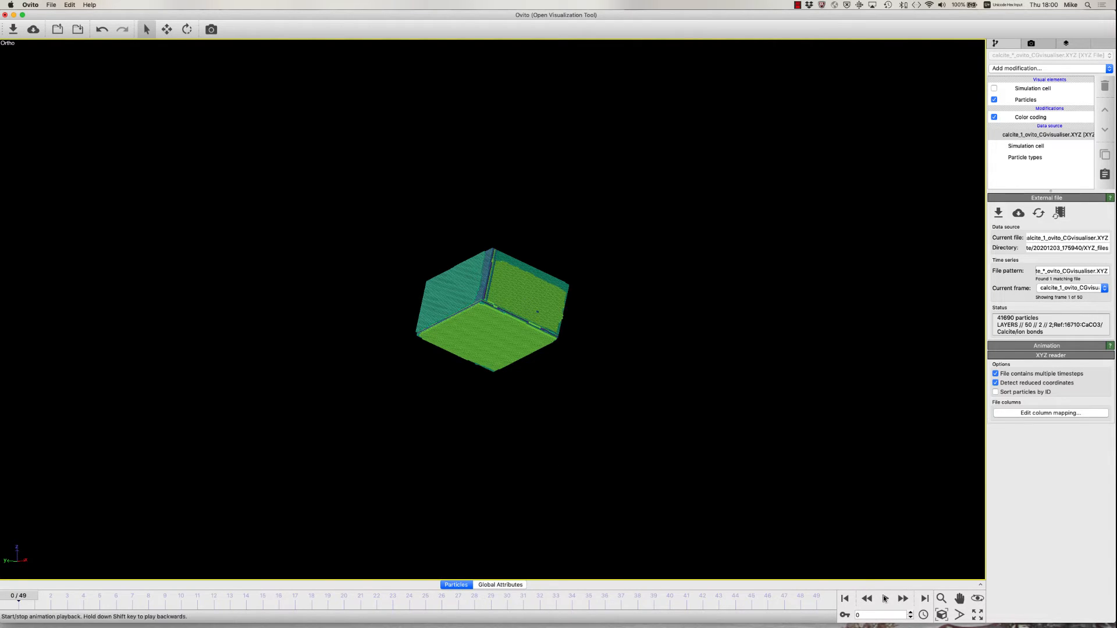
Play the start of the calcite movie in Ovito, then advance it frame by frame towards the end to examine how the crystal faces grow.
{"action": "left_click", "coordinate": [885, 599]}
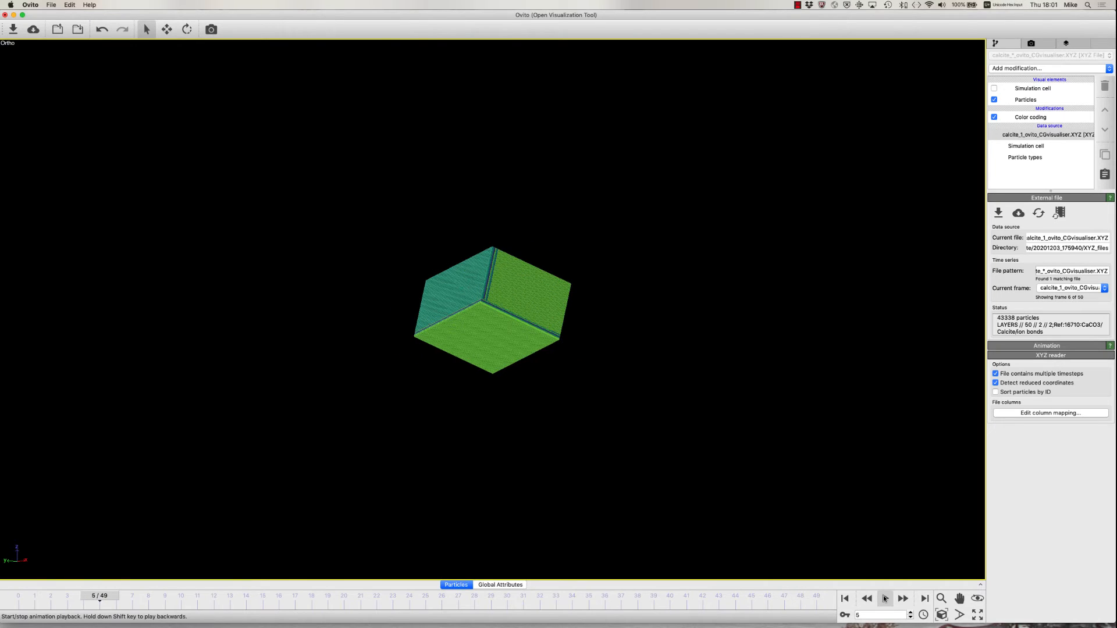
{"action": "left_click", "coordinate": [885, 599]}
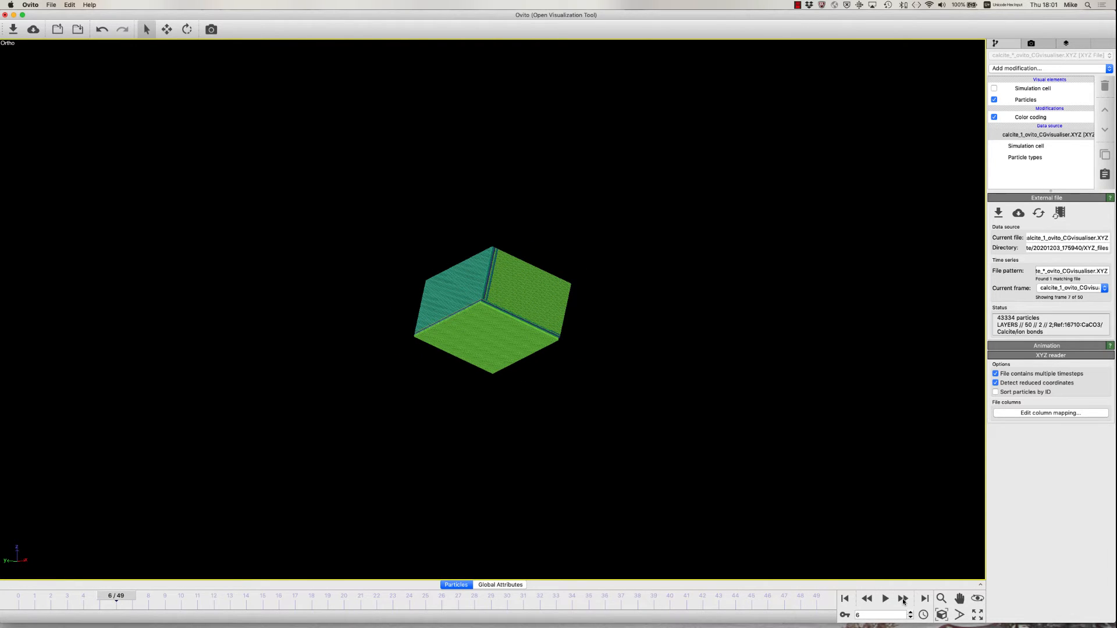
{"action": "left_click", "coordinate": [903, 599]}
{"action": "left_click", "coordinate": [903, 599]}
{"action": "left_click", "coordinate": [903, 599]}
{"action": "left_click", "coordinate": [902, 599]}
{"action": "left_click", "coordinate": [903, 599]}
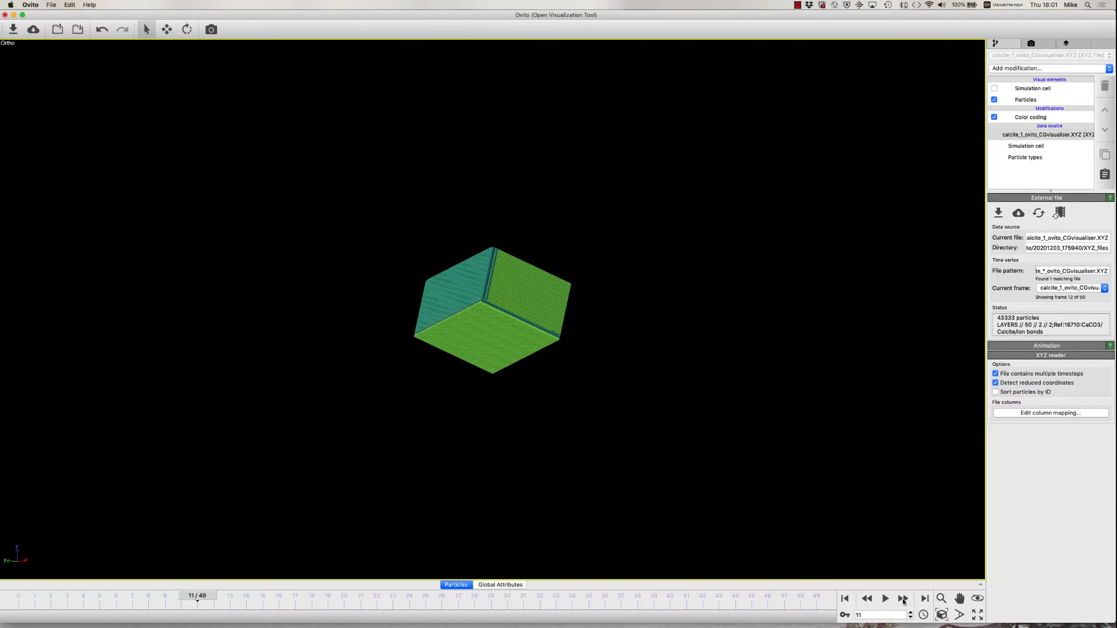
{"action": "left_click", "coordinate": [903, 600]}
{"action": "left_click", "coordinate": [903, 600]}
{"action": "left_click", "coordinate": [903, 599]}
{"action": "left_click", "coordinate": [903, 599]}
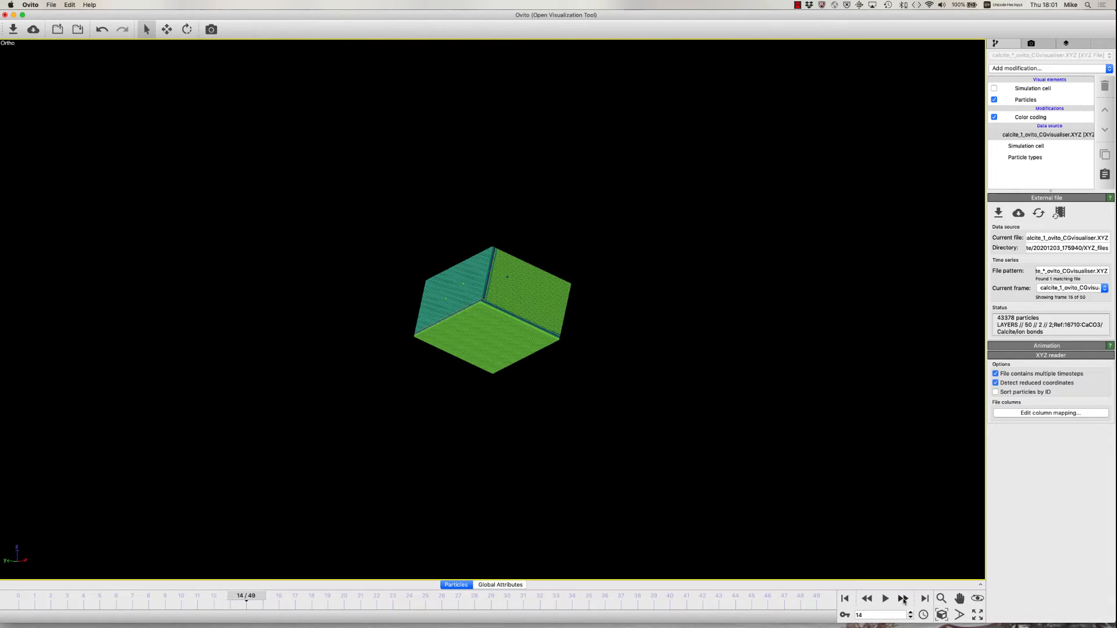
{"action": "left_click", "coordinate": [903, 599]}
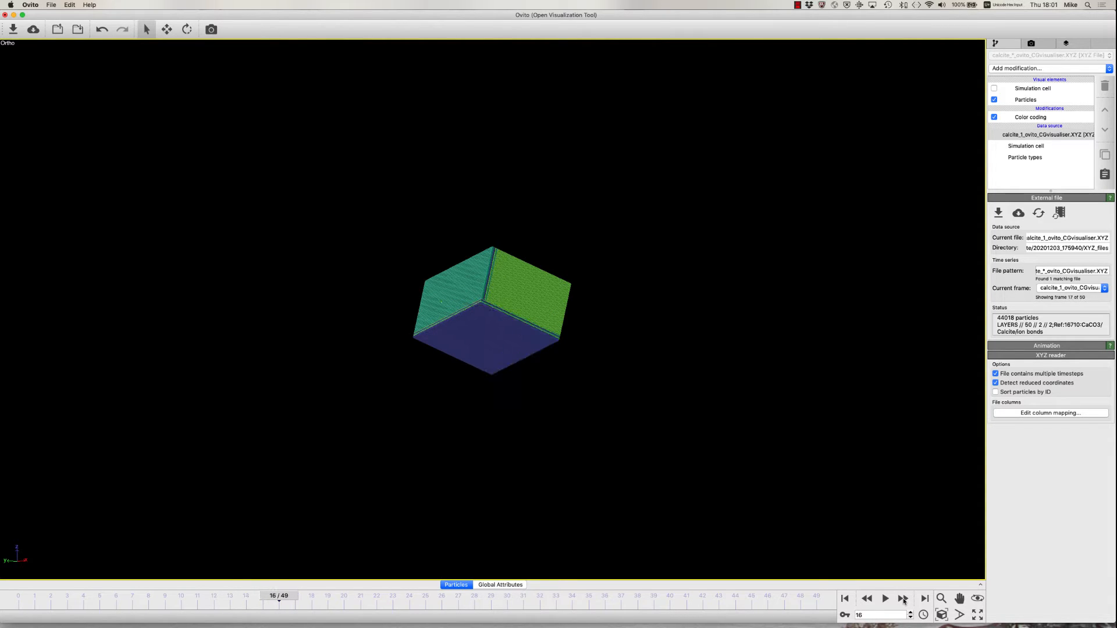
{"action": "left_click", "coordinate": [903, 599]}
{"action": "left_click", "coordinate": [903, 599]}
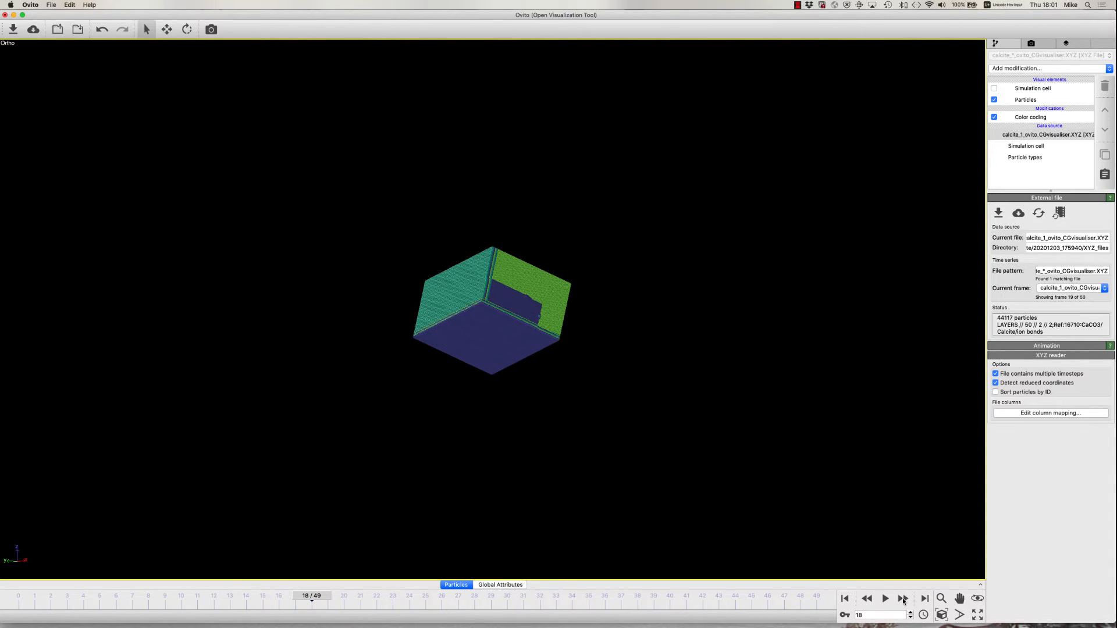
{"action": "left_click", "coordinate": [902, 599]}
{"action": "left_click", "coordinate": [903, 599]}
{"action": "left_click", "coordinate": [903, 599]}
{"action": "left_click", "coordinate": [902, 599]}
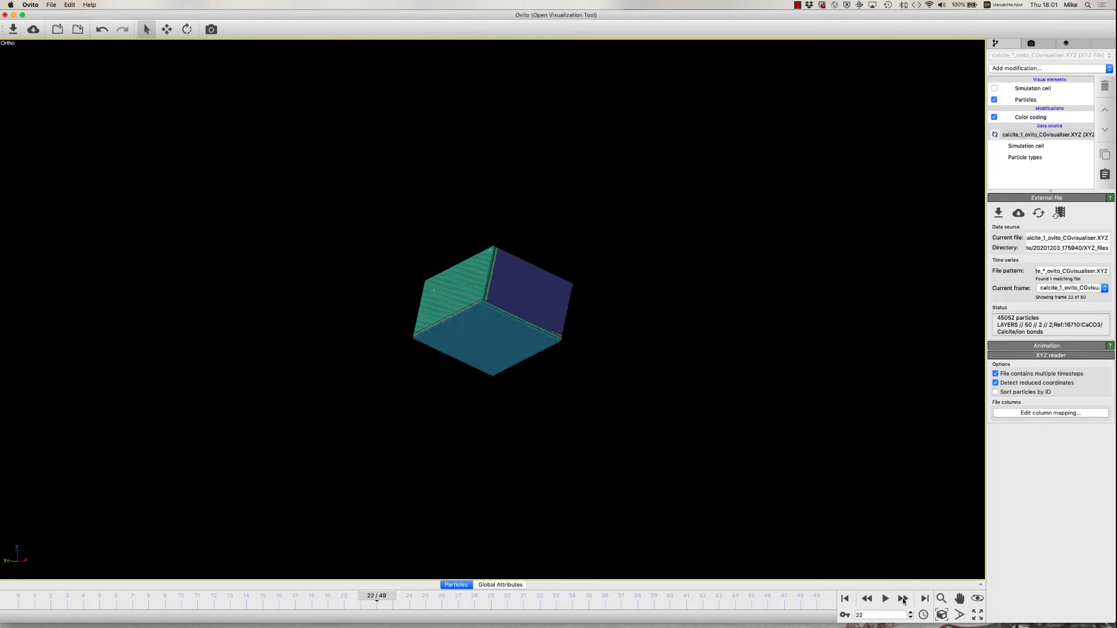
{"action": "left_click", "coordinate": [903, 599]}
{"action": "left_click", "coordinate": [903, 599]}
{"action": "left_click", "coordinate": [903, 599]}
{"action": "left_click", "coordinate": [903, 600]}
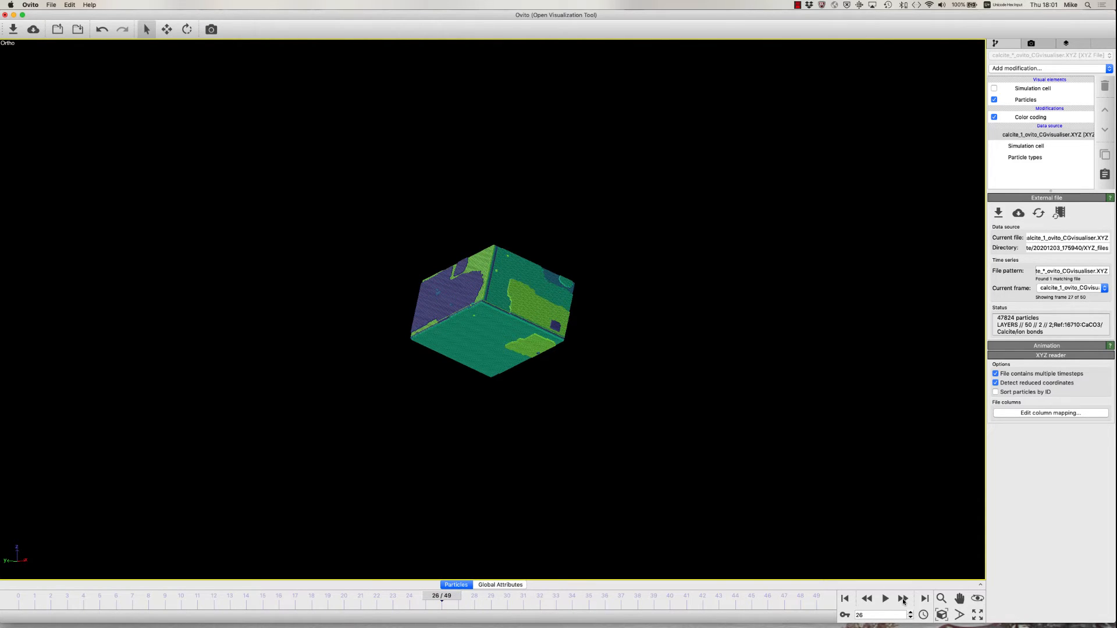
{"action": "left_click", "coordinate": [903, 599]}
{"action": "left_click", "coordinate": [903, 599]}
{"action": "left_click", "coordinate": [903, 599]}
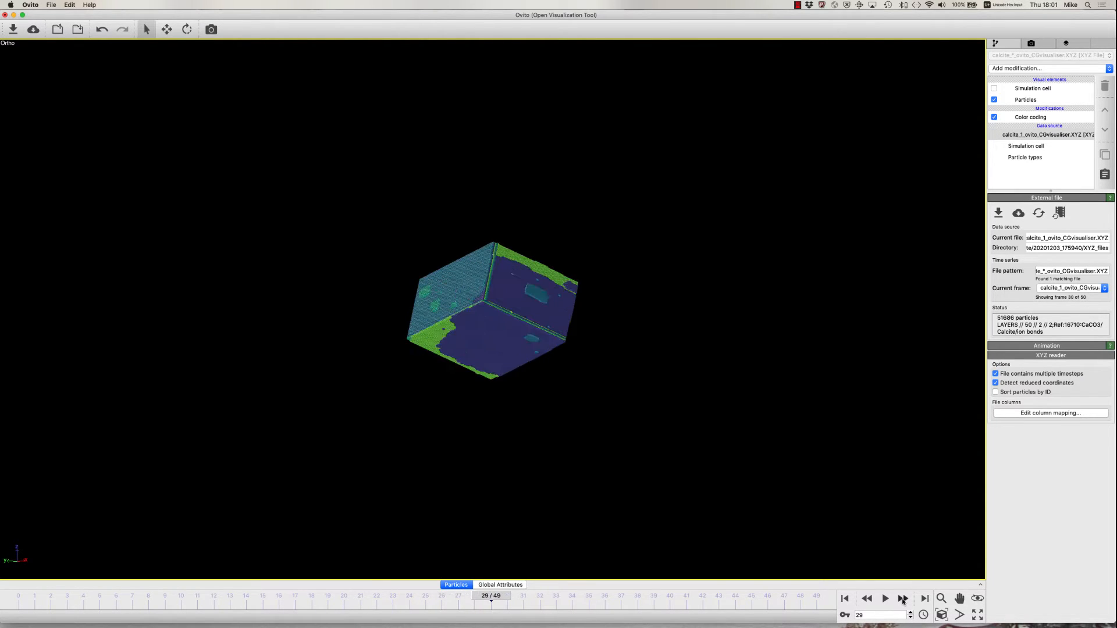
{"action": "left_click", "coordinate": [903, 599]}
{"action": "left_click", "coordinate": [903, 599]}
{"action": "left_click", "coordinate": [903, 599]}
{"action": "left_click", "coordinate": [903, 599]}
{"action": "left_click", "coordinate": [903, 599]}
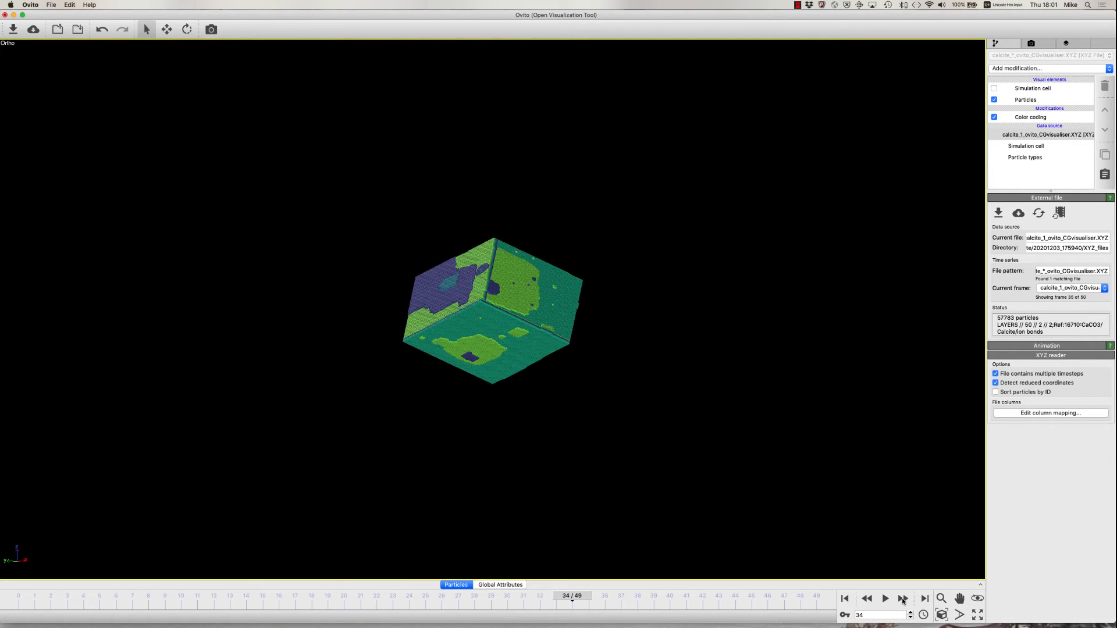
{"action": "left_click", "coordinate": [903, 599]}
{"action": "left_click", "coordinate": [902, 599]}
{"action": "left_click", "coordinate": [903, 600]}
{"action": "left_click", "coordinate": [903, 599]}
{"action": "left_click", "coordinate": [903, 599]}
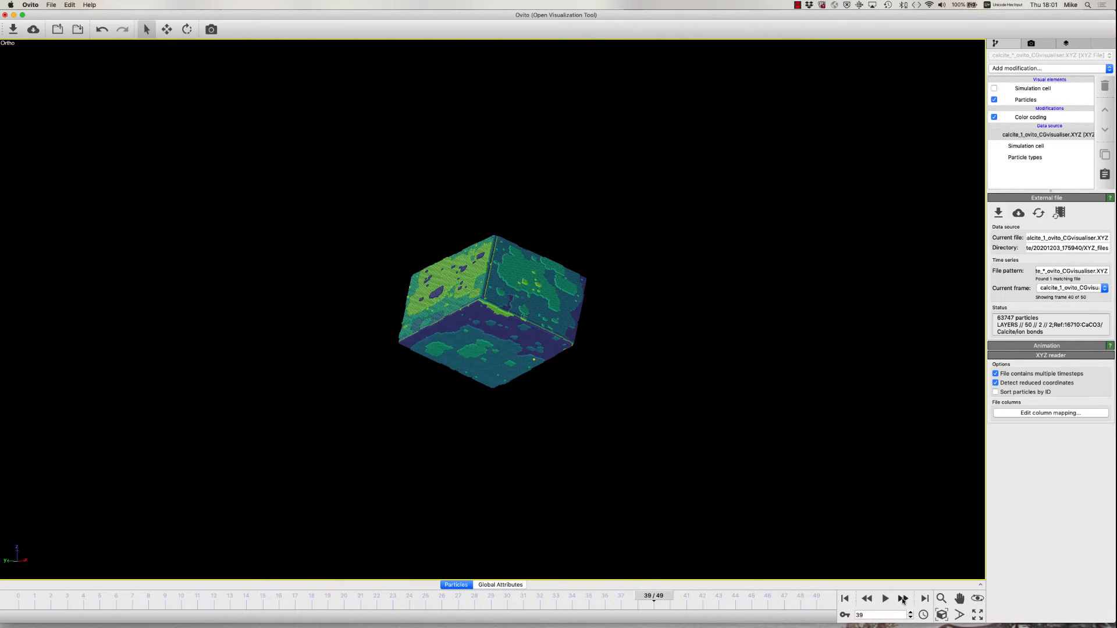
{"action": "left_click", "coordinate": [903, 599]}
{"action": "left_click", "coordinate": [903, 599]}
{"action": "left_click", "coordinate": [903, 600]}
{"action": "left_click", "coordinate": [903, 599]}
{"action": "left_click", "coordinate": [903, 600]}
{"action": "left_click", "coordinate": [903, 599]}
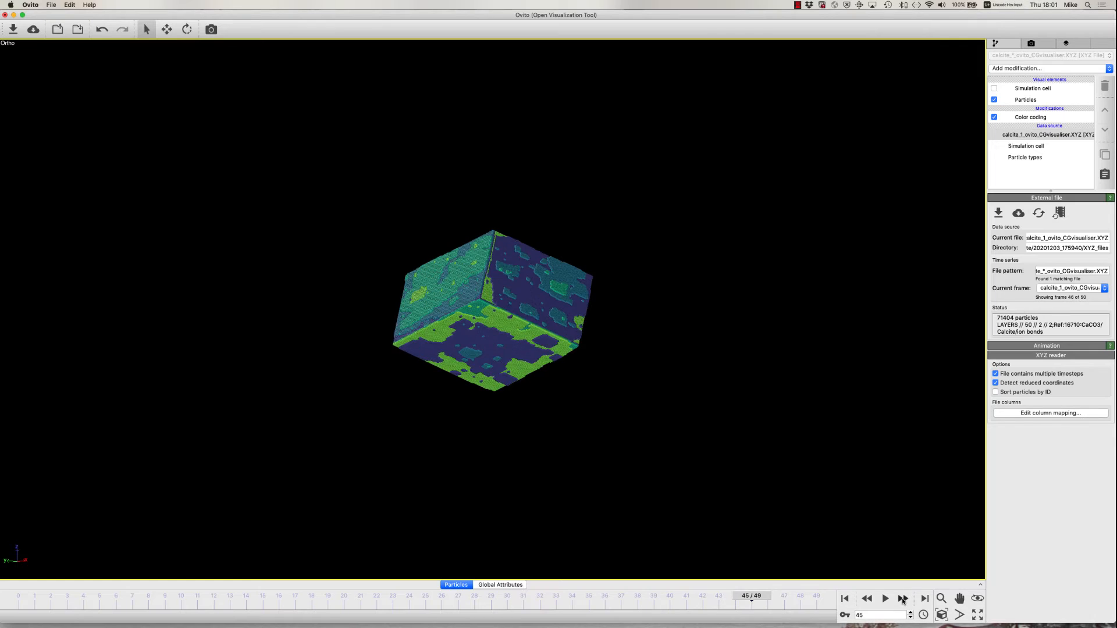
{"action": "left_click", "coordinate": [903, 599]}
{"action": "left_click", "coordinate": [903, 599]}
{"action": "left_click", "coordinate": [902, 599]}
{"action": "left_click", "coordinate": [903, 599]}
{"action": "left_click", "coordinate": [903, 599]}
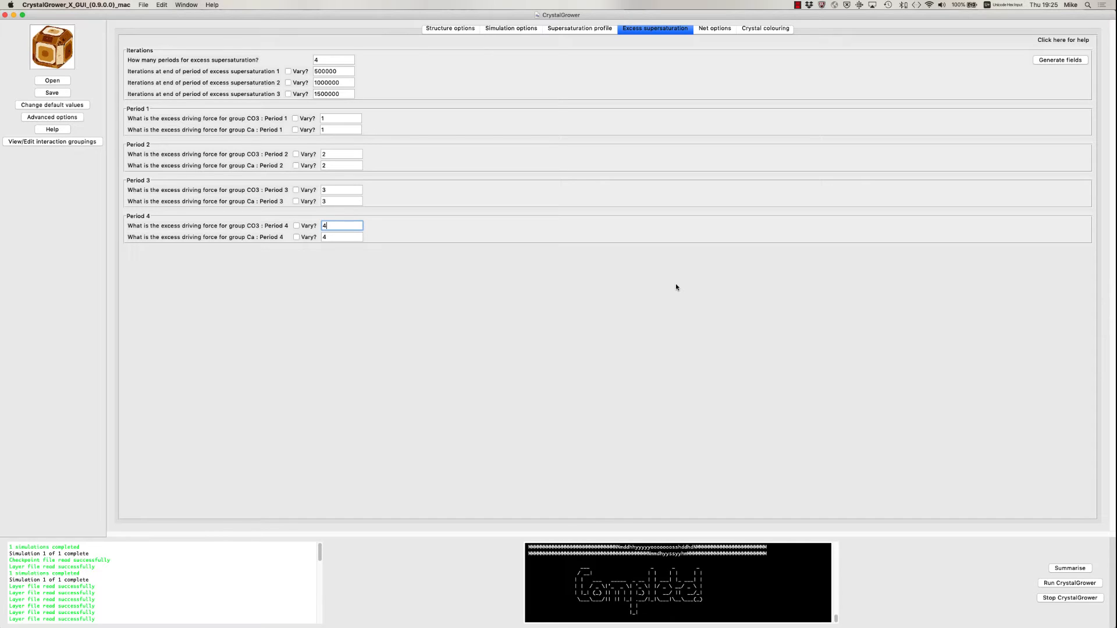
Reduce the excess supersaturation to one period, regenerate its fields, and set the Ca excess driving force to 10.
{"action": "left_click", "coordinate": [335, 61]}
{"action": "left_click", "coordinate": [1042, 60]}
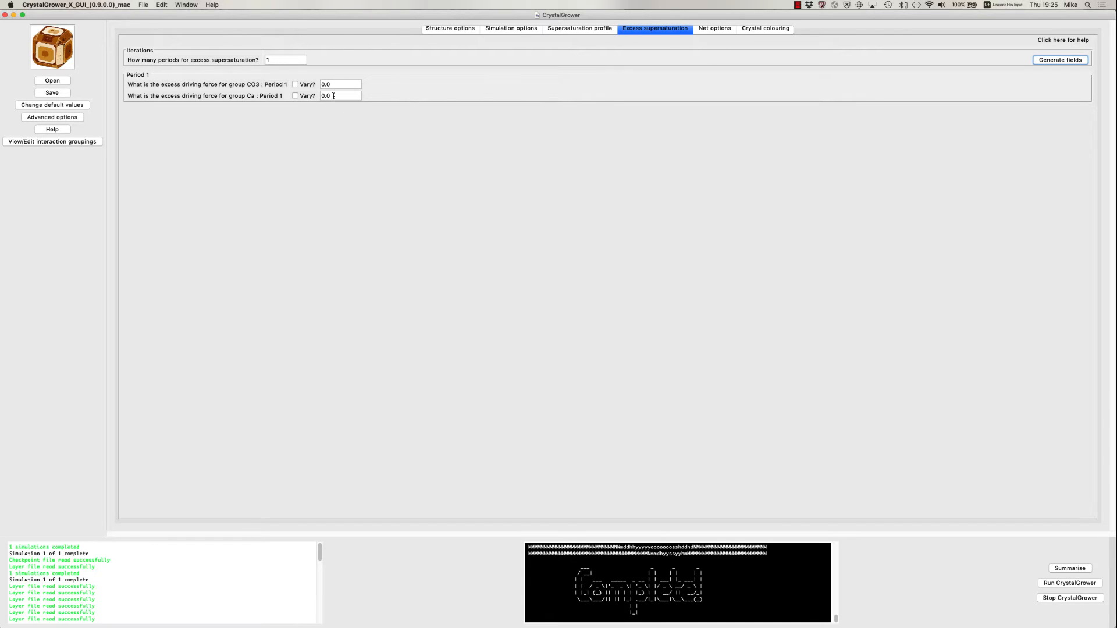
{"action": "left_click_drag", "start_coordinate": [338, 94], "coordinate": [320, 97]}
{"action": "type", "text": "10"}
{"action": "left_click", "coordinate": [337, 83]}
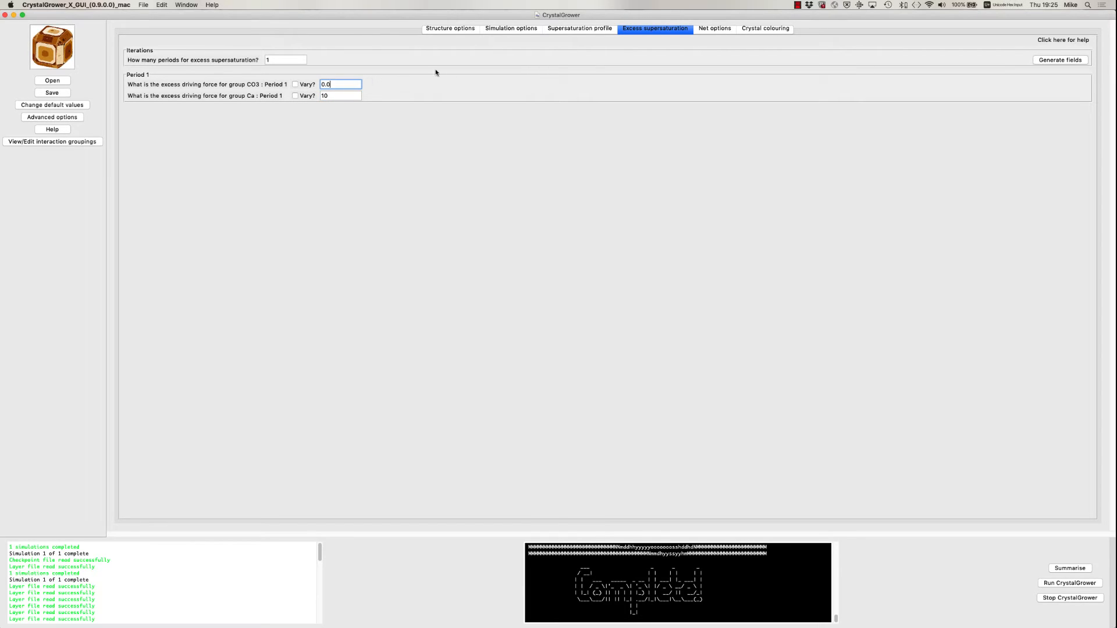
Check the mode 2 base supersaturation profile and its Δμ₁ value, then return to the excess supersaturation settings.
{"action": "left_click", "coordinate": [569, 30]}
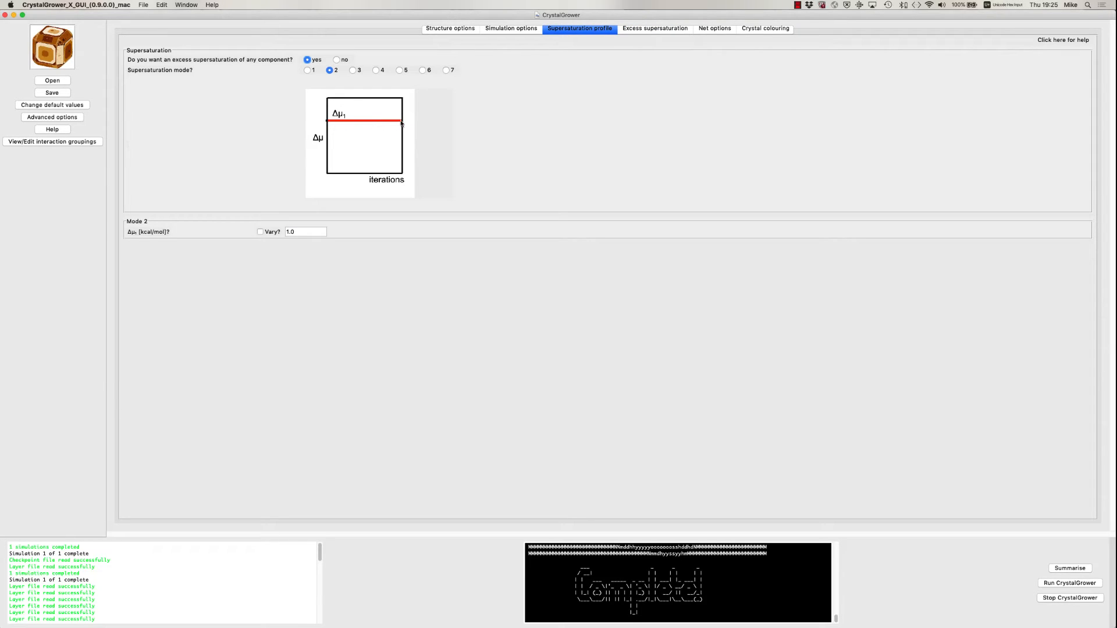
{"action": "left_click", "coordinate": [292, 230]}
{"action": "double_click", "coordinate": [292, 231]}
{"action": "left_click", "coordinate": [297, 231]}
{"action": "left_click", "coordinate": [648, 31]}
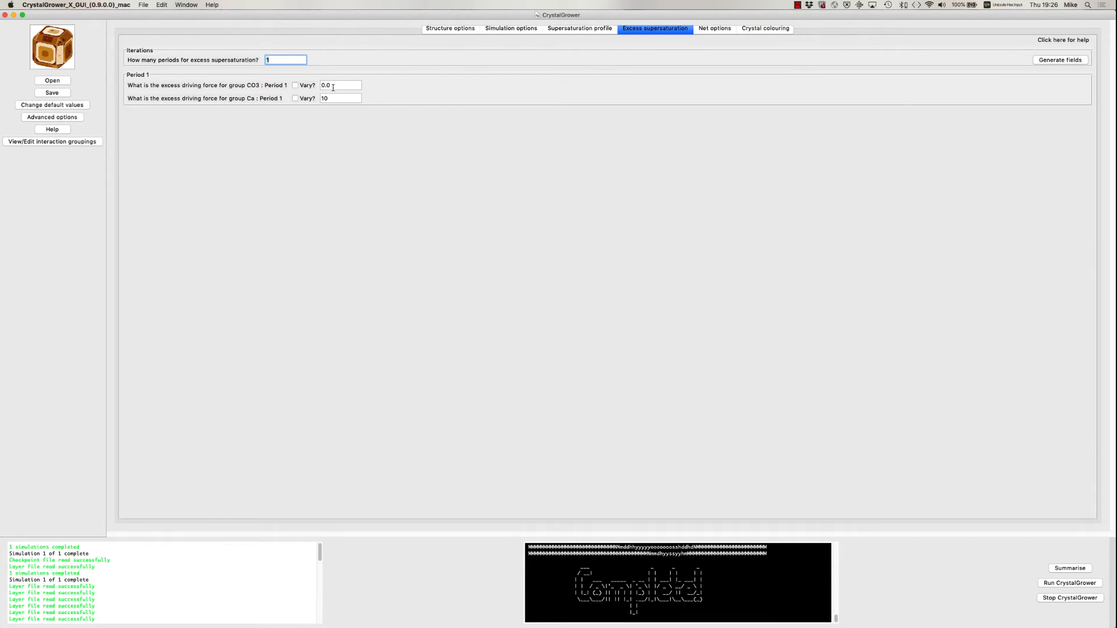
Review the CO3 and Ca excess driving forces for period 1 and run the simulation.
{"action": "left_click_drag", "start_coordinate": [333, 87], "coordinate": [318, 88]}
{"action": "left_click_drag", "start_coordinate": [333, 98], "coordinate": [320, 99]}
{"action": "left_click", "coordinate": [342, 100]}
{"action": "left_click", "coordinate": [1065, 584]}
Switch to Ovito, play the new calcite movie, and examine which particle types cover the crystal from different angles.
{"action": "key", "text": "super+Tab"}
{"action": "key", "text": "super+Tab"}
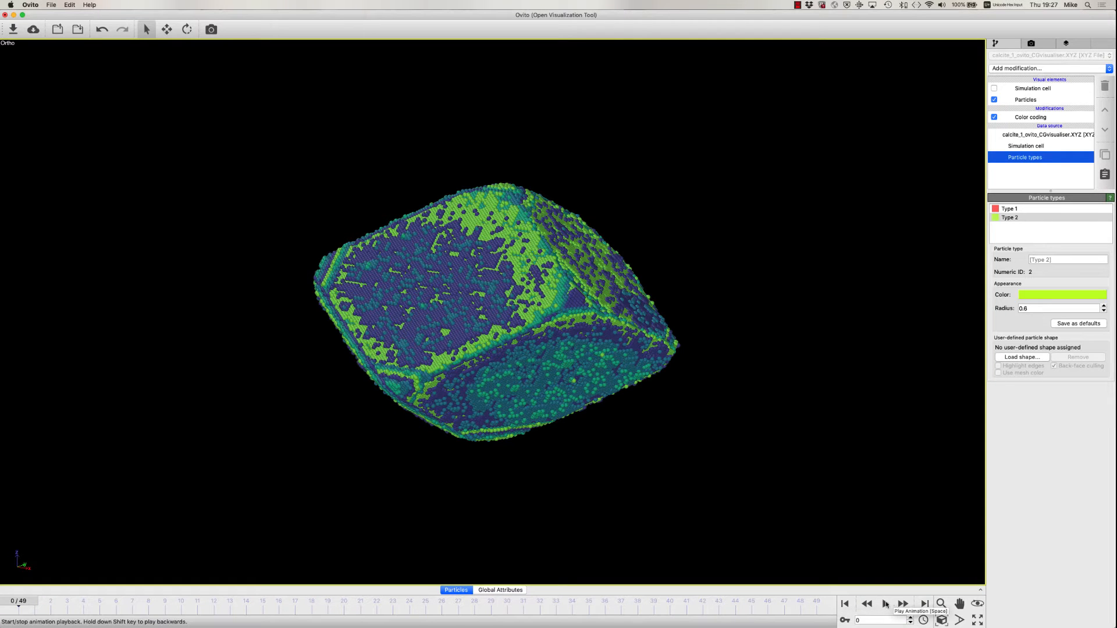
{"action": "left_click", "coordinate": [885, 604]}
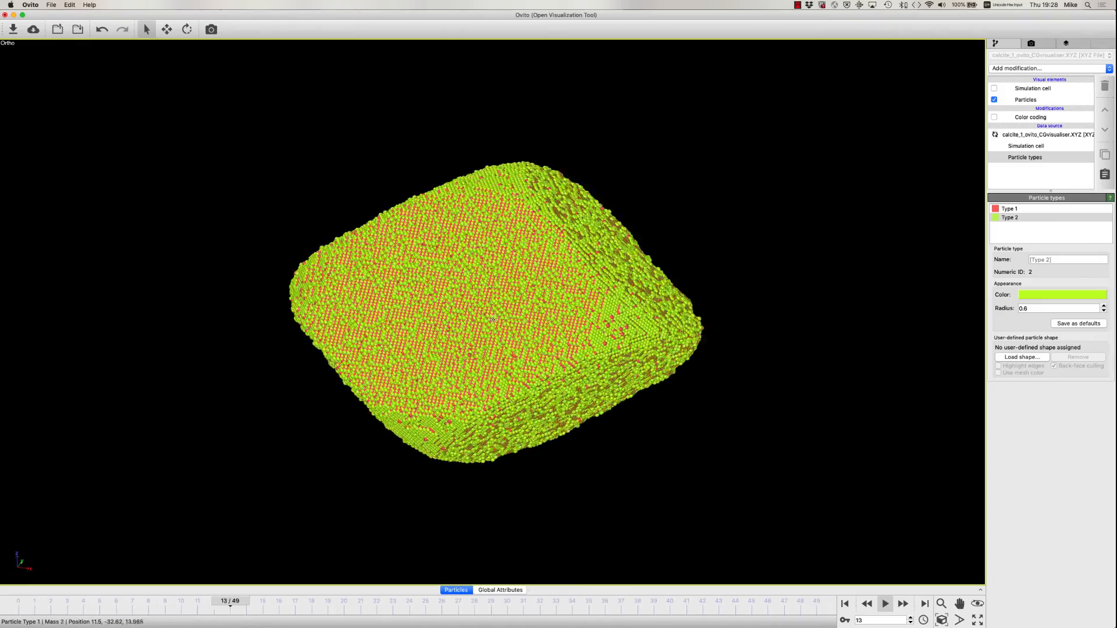
{"action": "left_click_drag", "start_coordinate": [644, 308], "coordinate": [582, 428]}
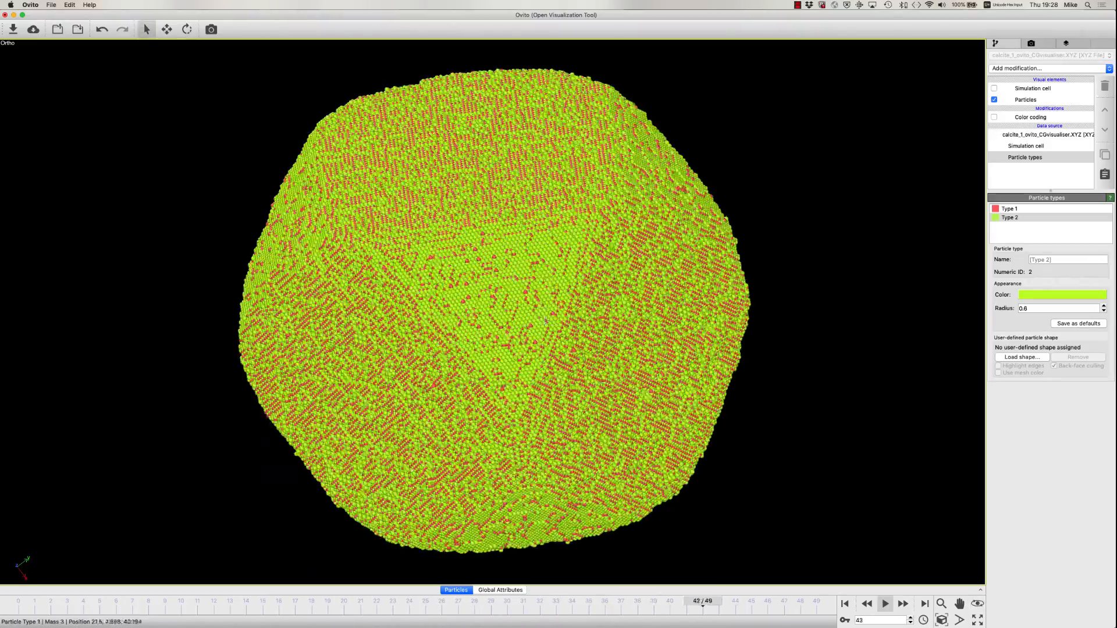
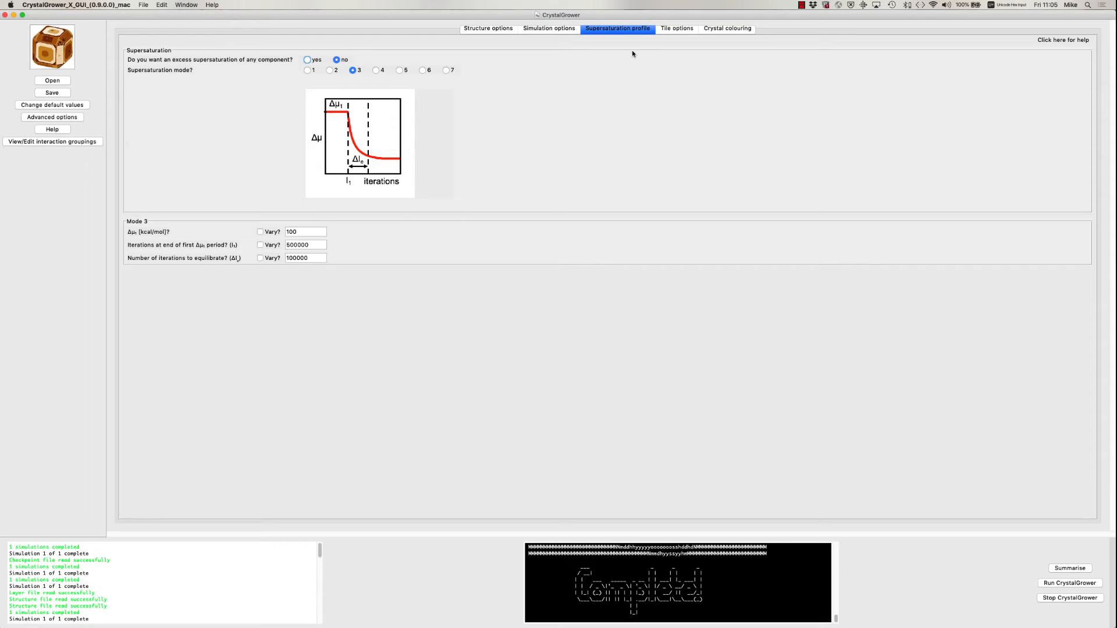
Review the LTA tile scalings and the mode 3 supersaturation values, then run the simulation.
{"action": "left_click", "coordinate": [671, 31]}
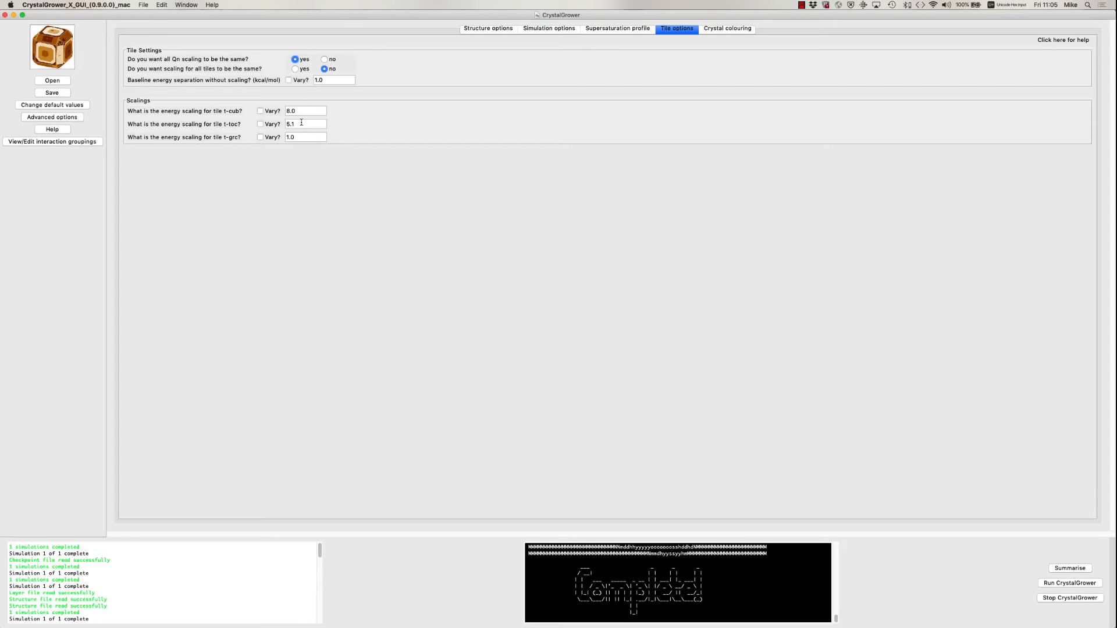
{"action": "left_click", "coordinate": [603, 29]}
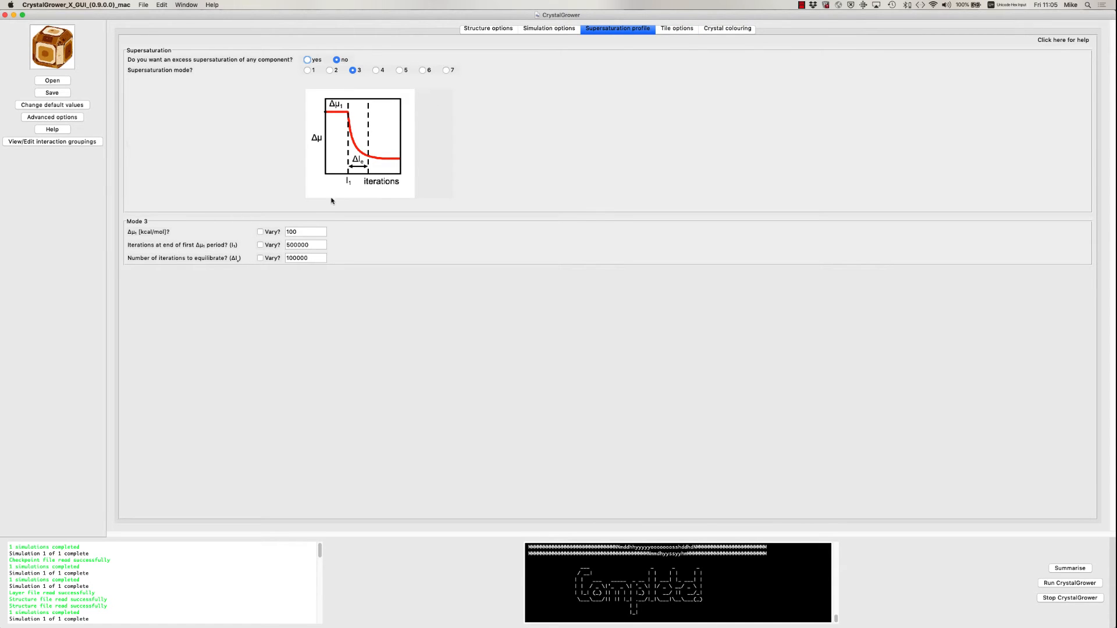
{"action": "left_click_drag", "start_coordinate": [295, 233], "coordinate": [286, 231]}
{"action": "left_click", "coordinate": [303, 232]}
{"action": "left_click_drag", "start_coordinate": [309, 245], "coordinate": [285, 245]}
{"action": "left_click_drag", "start_coordinate": [309, 258], "coordinate": [286, 258]}
{"action": "left_click", "coordinate": [1065, 583]}
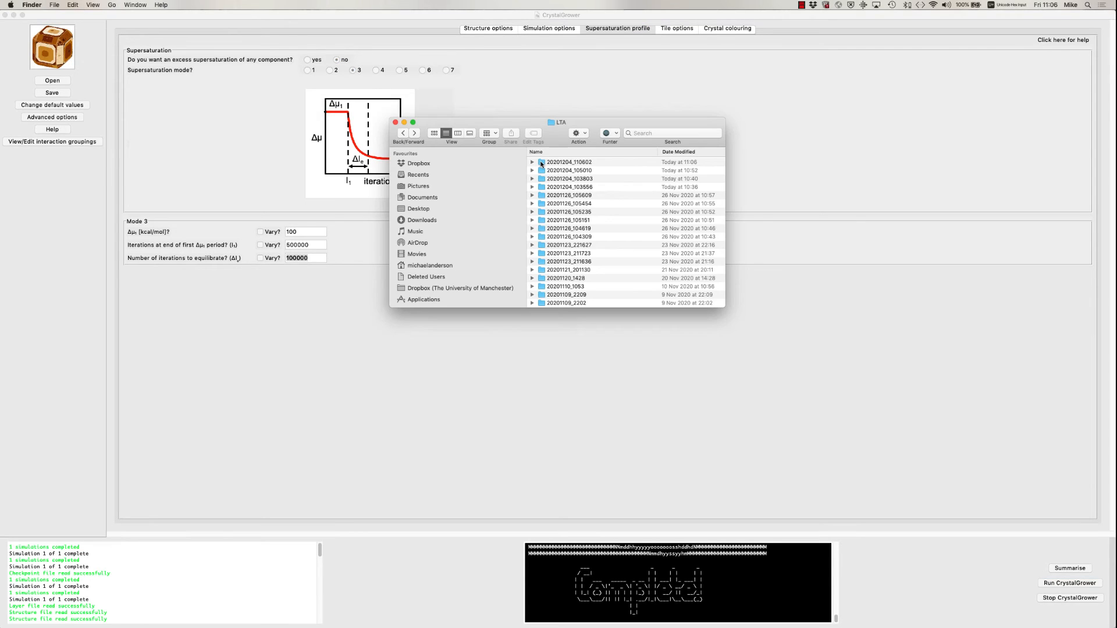
Open LTA_1_delmu.txt from the LTA_1 folder of run 20201204_110602 and examine how the supersaturation columns evolve.
{"action": "double_click", "coordinate": [541, 163]}
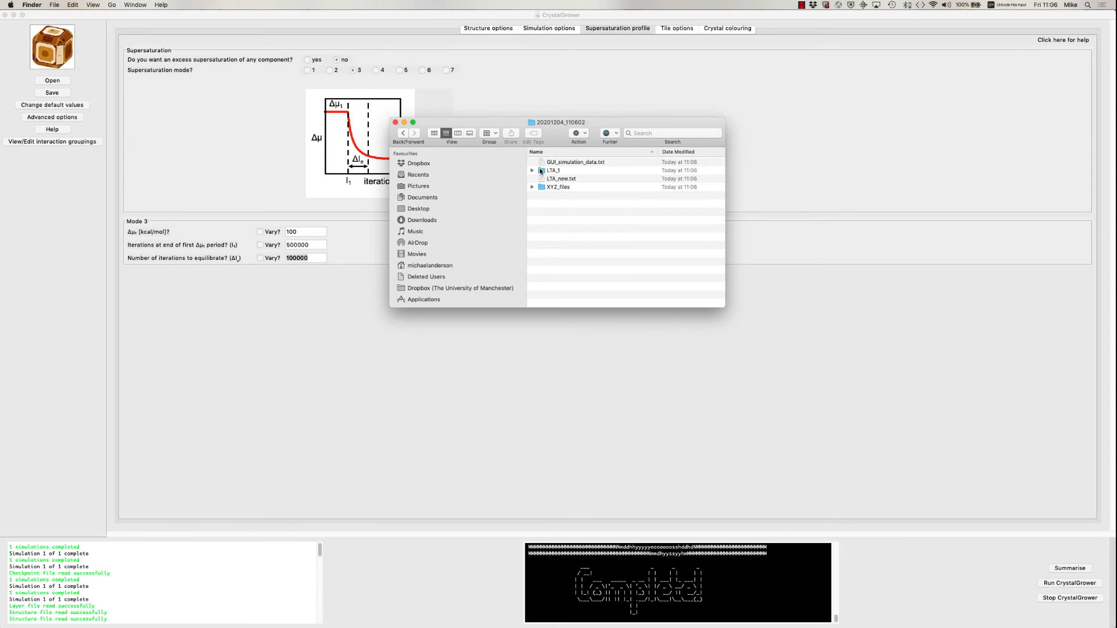
{"action": "double_click", "coordinate": [541, 170]}
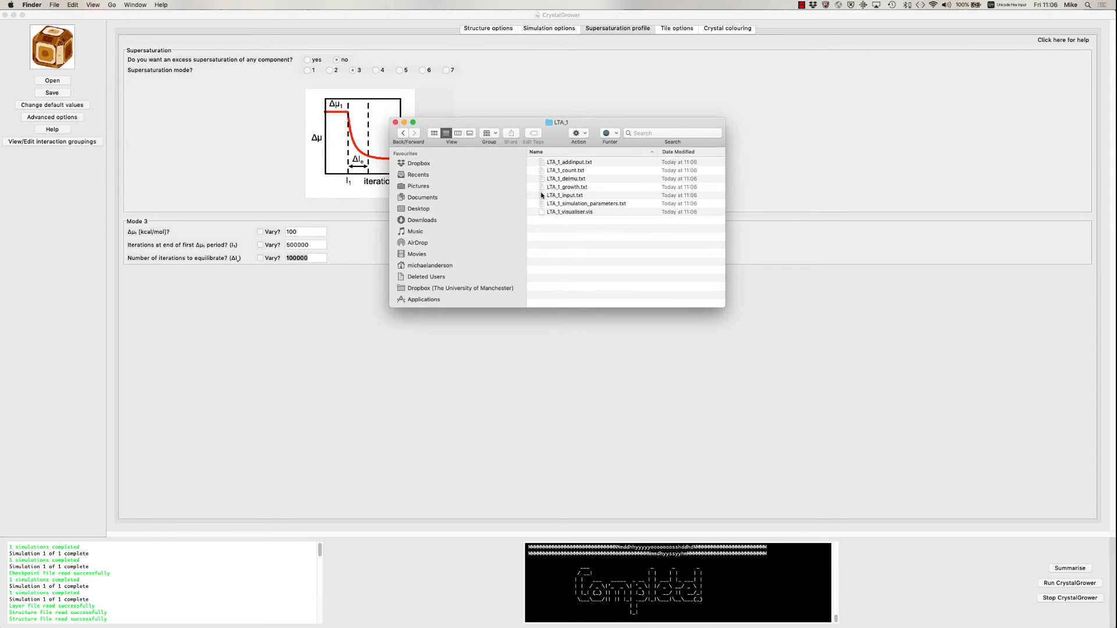
{"action": "double_click", "coordinate": [540, 178]}
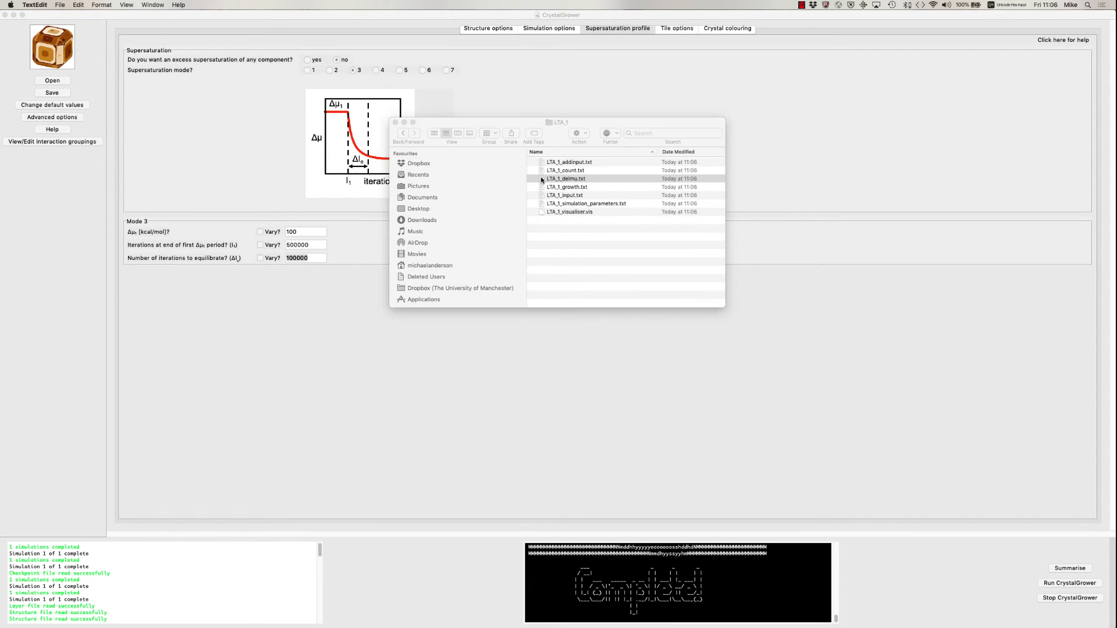
{"action": "scroll", "coordinate": [350, 142], "scroll_direction": "down", "scroll_amount": 20}
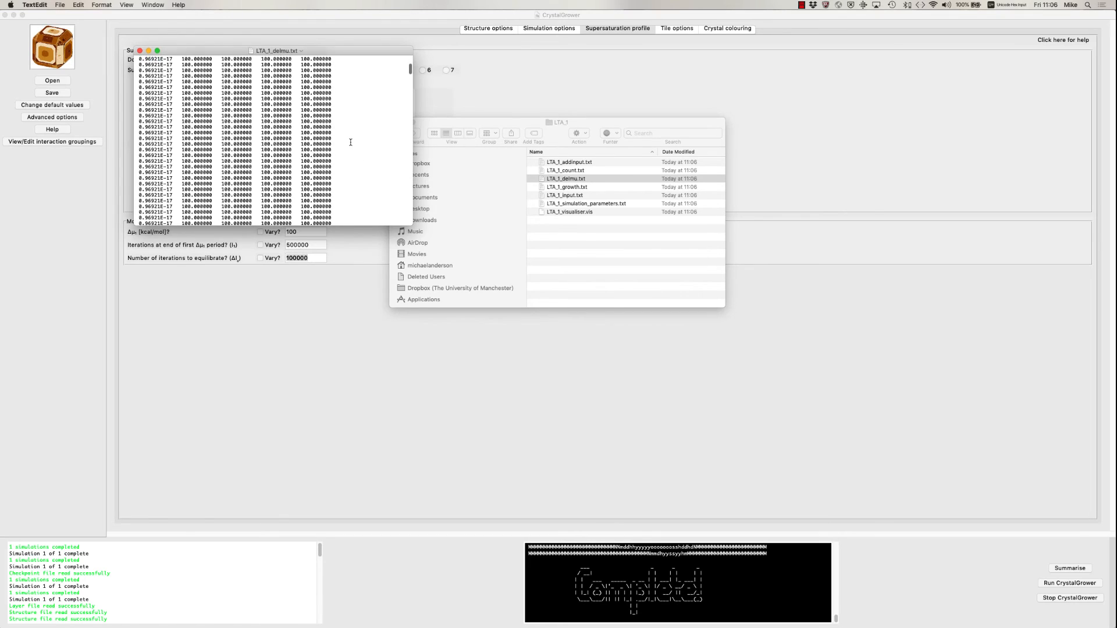
{"action": "scroll", "coordinate": [350, 142], "scroll_direction": "down", "scroll_amount": 20}
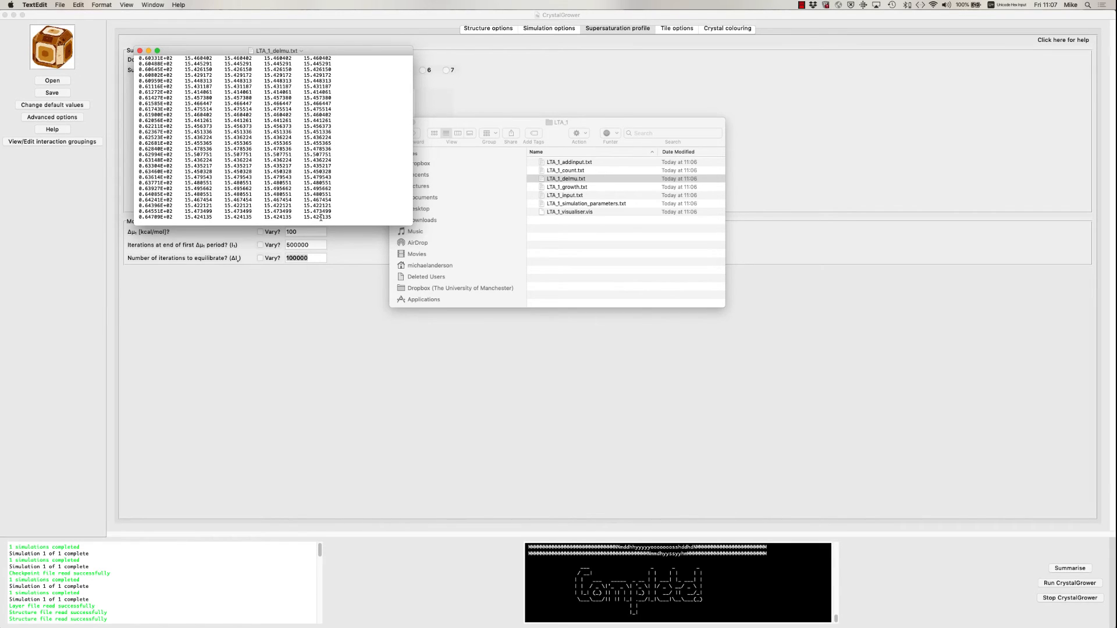
Return to CrystalGrower, select supersaturation mode 2, enable excess supersaturation, and set Δμ₁ to 15.4 kcal/mol.
{"action": "left_click", "coordinate": [513, 85]}
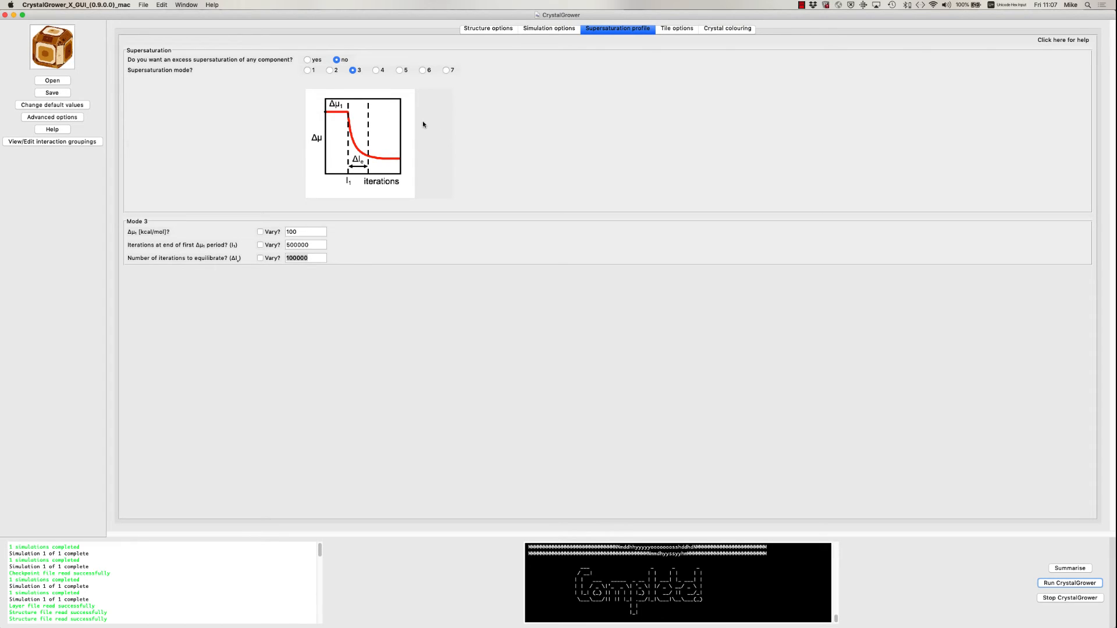
{"action": "left_click", "coordinate": [330, 70]}
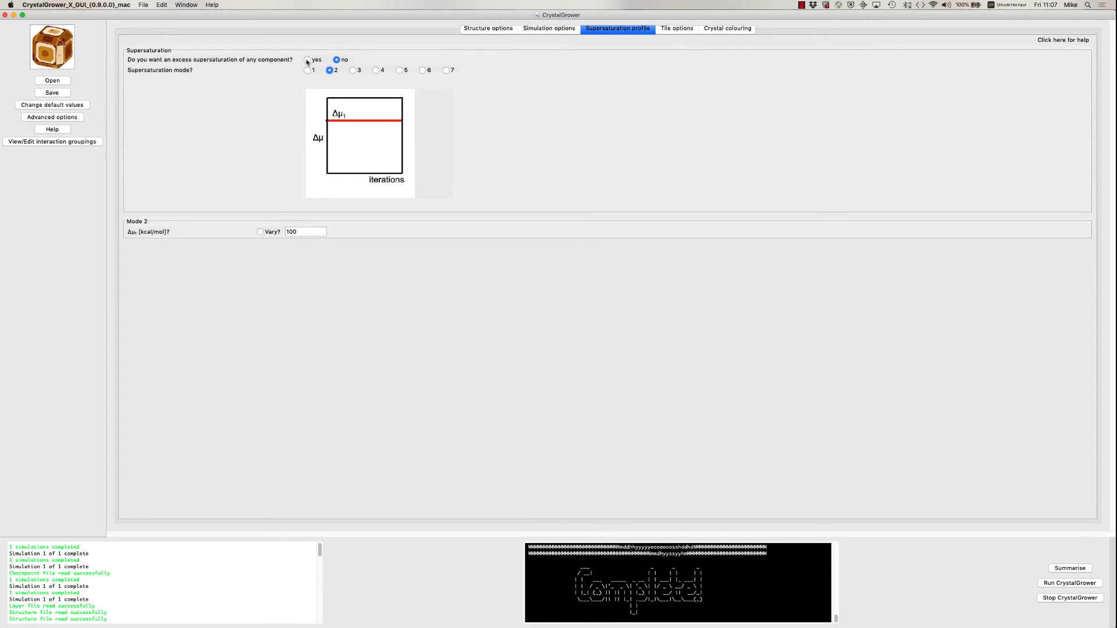
{"action": "left_click", "coordinate": [307, 61]}
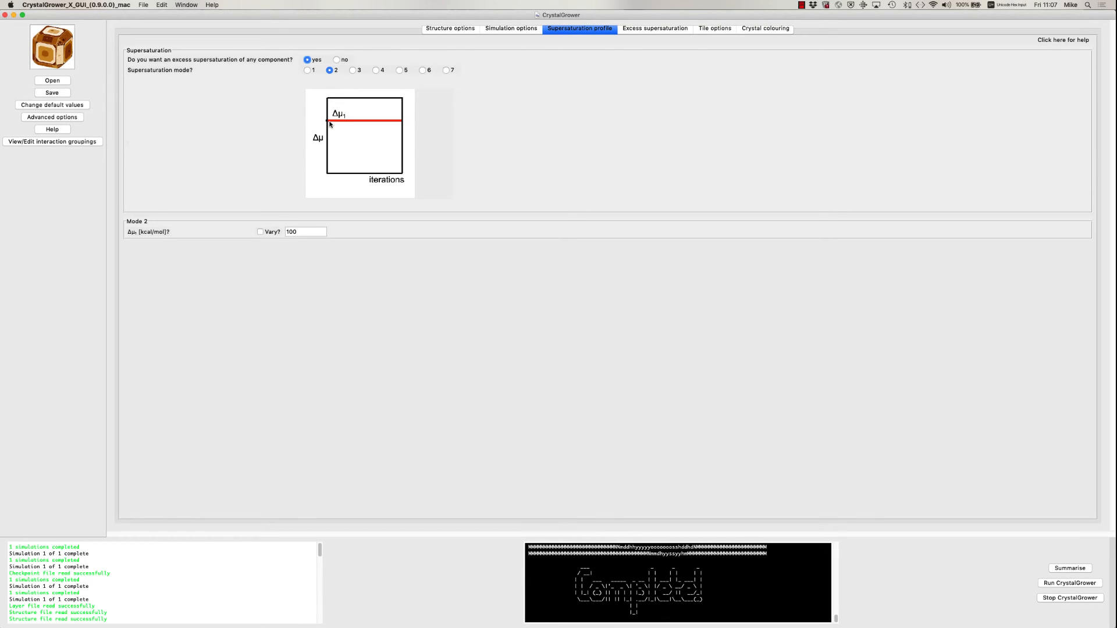
{"action": "left_click_drag", "start_coordinate": [305, 232], "coordinate": [279, 234]}
{"action": "type", "text": "15.4"}
Generate the excess supersaturation fields for 4 periods.
{"action": "left_click", "coordinate": [651, 29]}
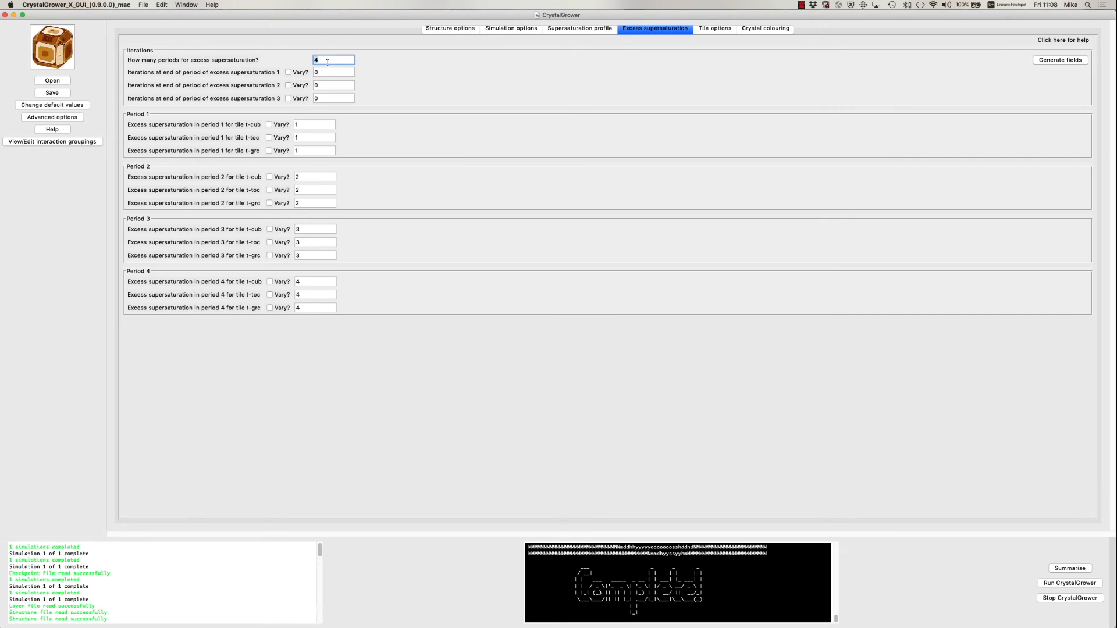
{"action": "left_click_drag", "start_coordinate": [324, 62], "coordinate": [314, 61]}
{"action": "left_click", "coordinate": [1048, 62]}
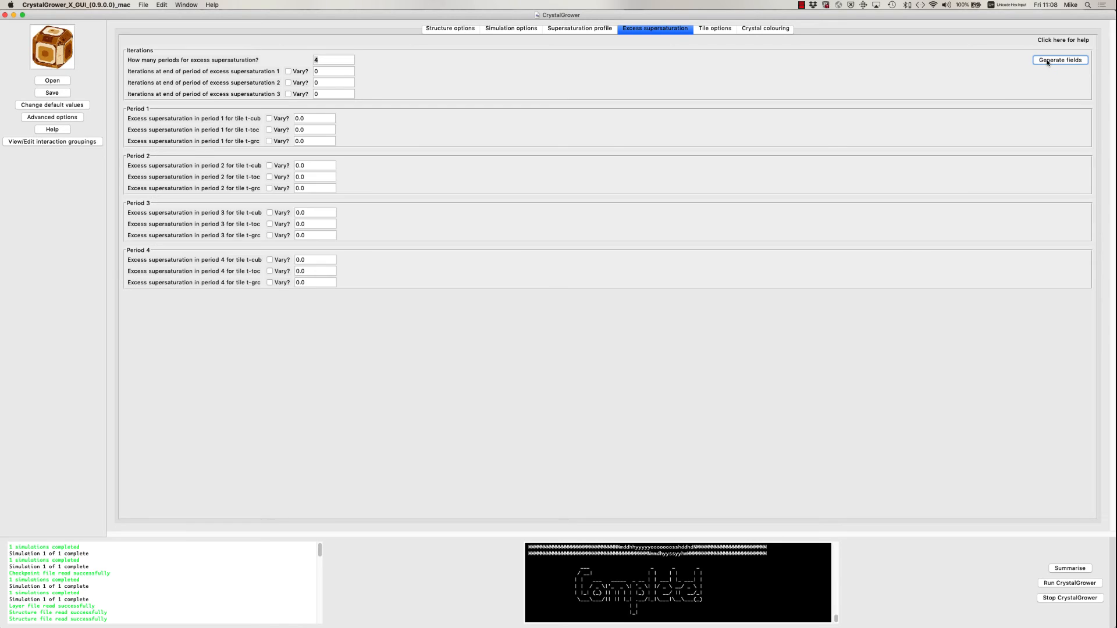
Set the iterations at the end of excess supersaturation periods 1, 2 and 3 to 500000, 1000000 and 1500000.
{"action": "left_click", "coordinate": [319, 73]}
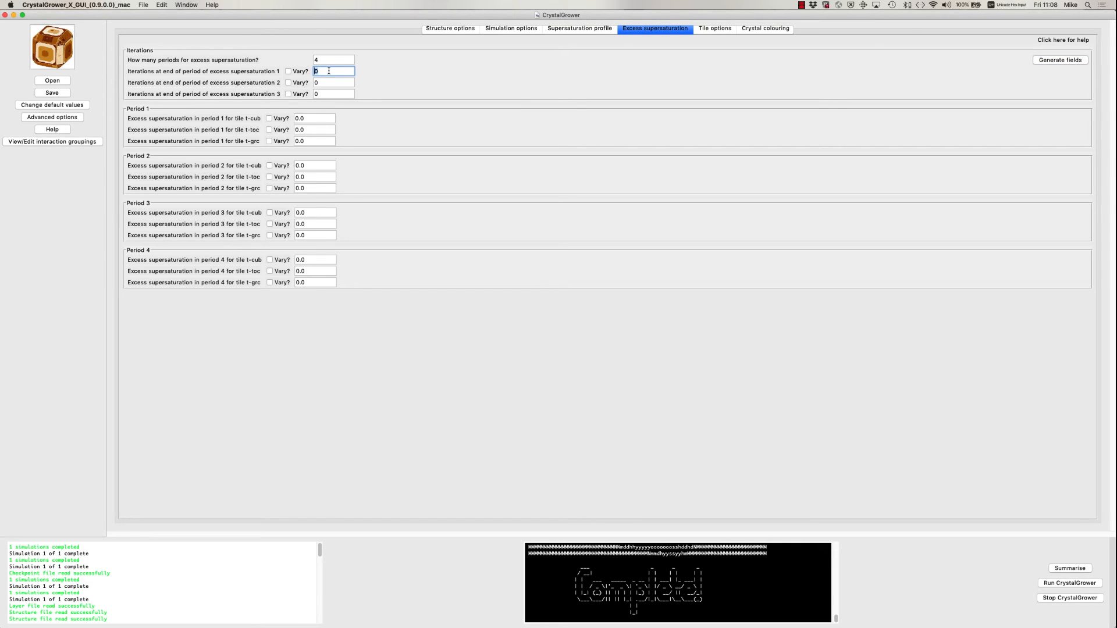
{"action": "left_click", "coordinate": [328, 70]}
{"action": "key", "text": "BackSpace"}
{"action": "left_click", "coordinate": [326, 84]}
{"action": "type", "text": "1000000"}
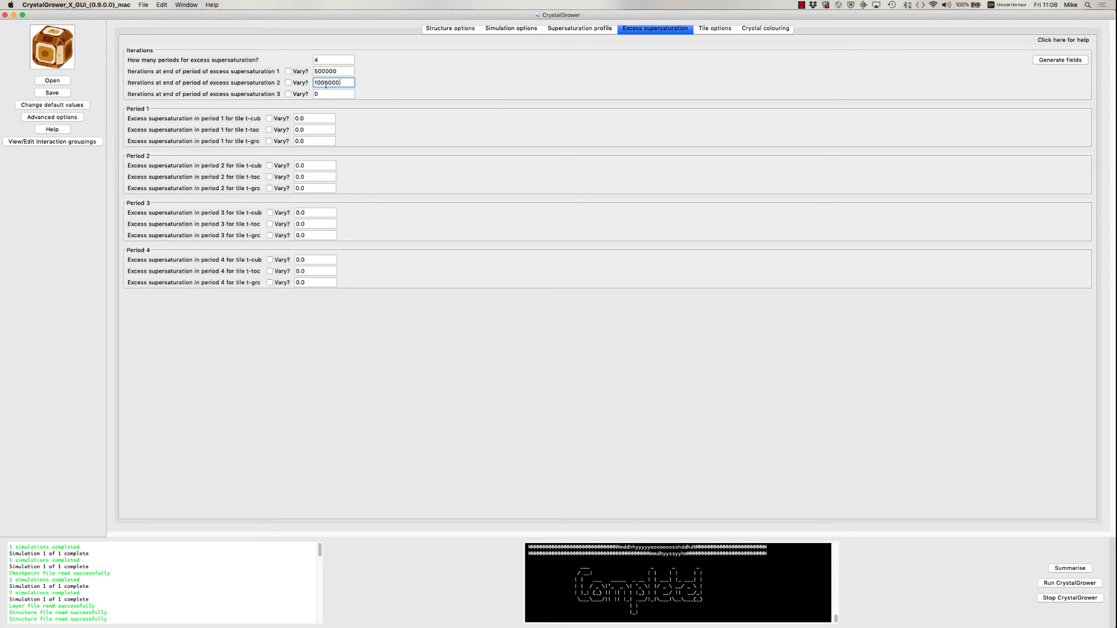
{"action": "left_click", "coordinate": [325, 94]}
{"action": "type", "text": "1500000"}
Set the excess supersaturation of tiles t-cub, t-toc and t-grc to 1, 2, 3 and 4 in periods 1 to 4 respectively.
{"action": "left_click_drag", "start_coordinate": [310, 119], "coordinate": [295, 141]}
{"action": "type", "text": "111"}
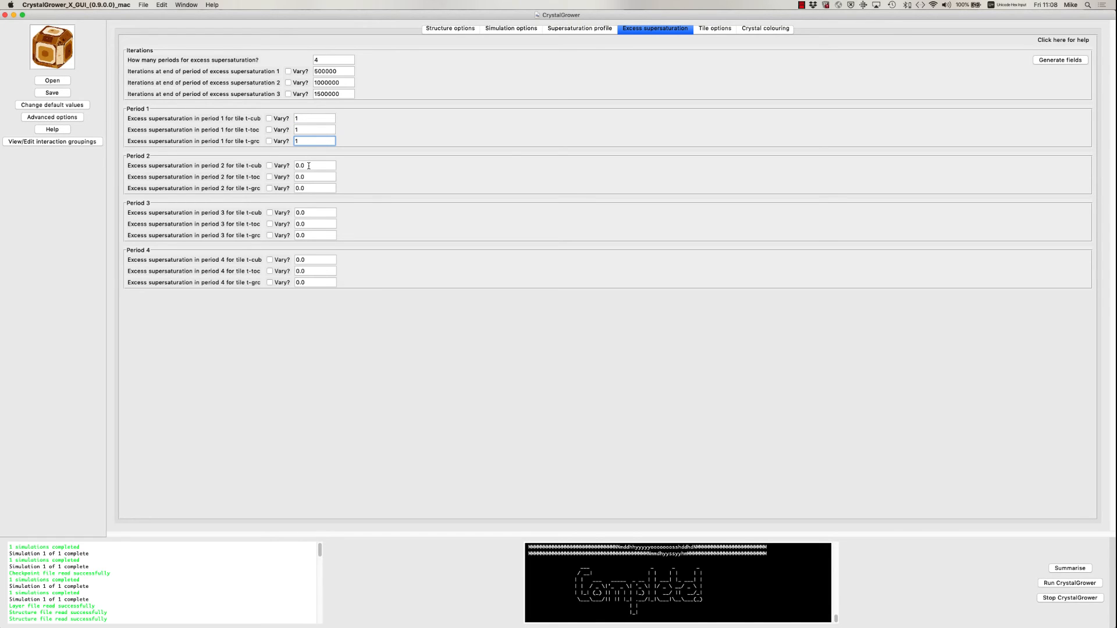
{"action": "left_click_drag", "start_coordinate": [309, 166], "coordinate": [295, 282]}
{"action": "type", "text": "2"}
{"action": "left_click", "coordinate": [298, 176]}
{"action": "type", "text": "2"}
{"action": "key", "text": "Tab"}
{"action": "type", "text": "2"}
{"action": "type", "text": "3"}
{"action": "left_click", "coordinate": [306, 226]}
{"action": "type", "text": "33444"}
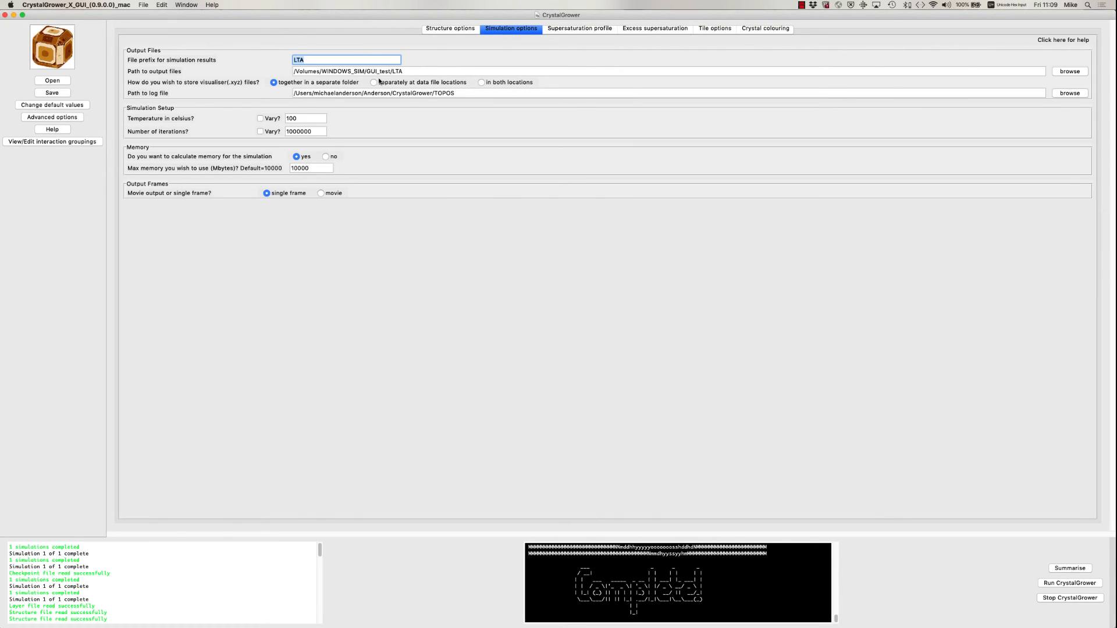
Set the number of iterations for the LTA simulation to 2000000.
{"action": "left_click", "coordinate": [288, 131]}
{"action": "key", "text": "BackSpace"}
{"action": "type", "text": "2"}
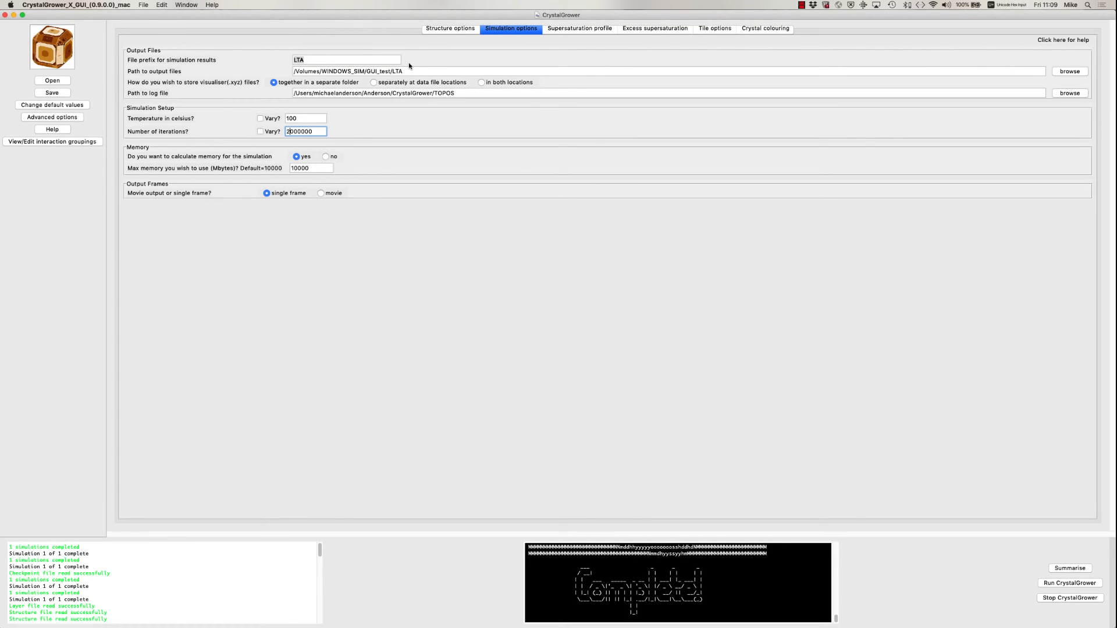
Enable loading of LTA_1_checkpoint.txt from run 20201204_103803, and review the mode 2 supersaturation and excess values.
{"action": "left_click", "coordinate": [452, 29]}
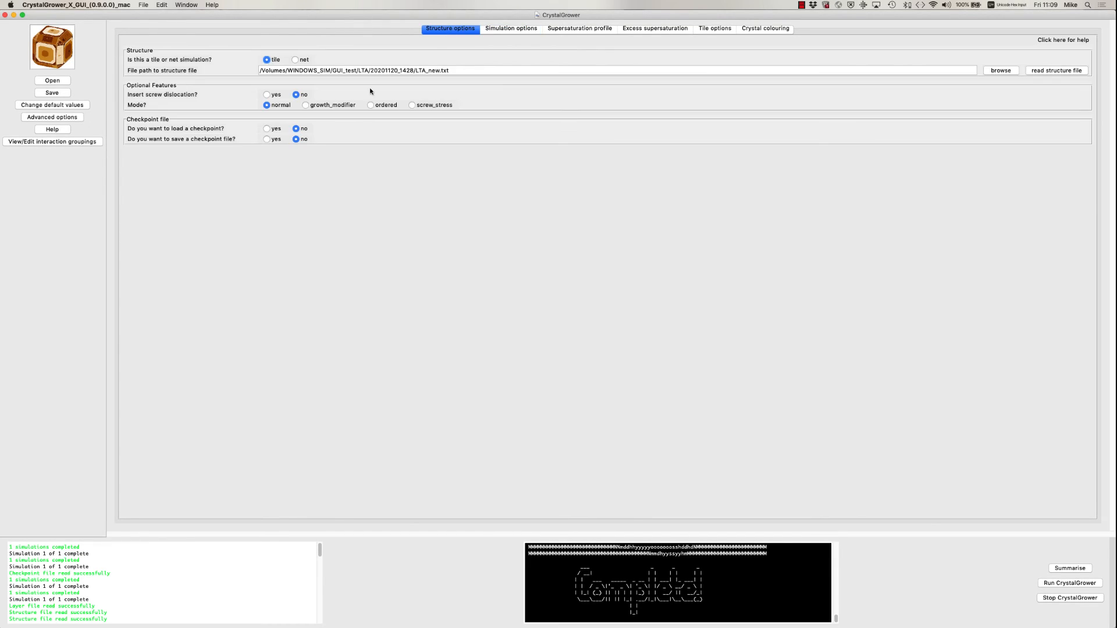
{"action": "left_click", "coordinate": [267, 129]}
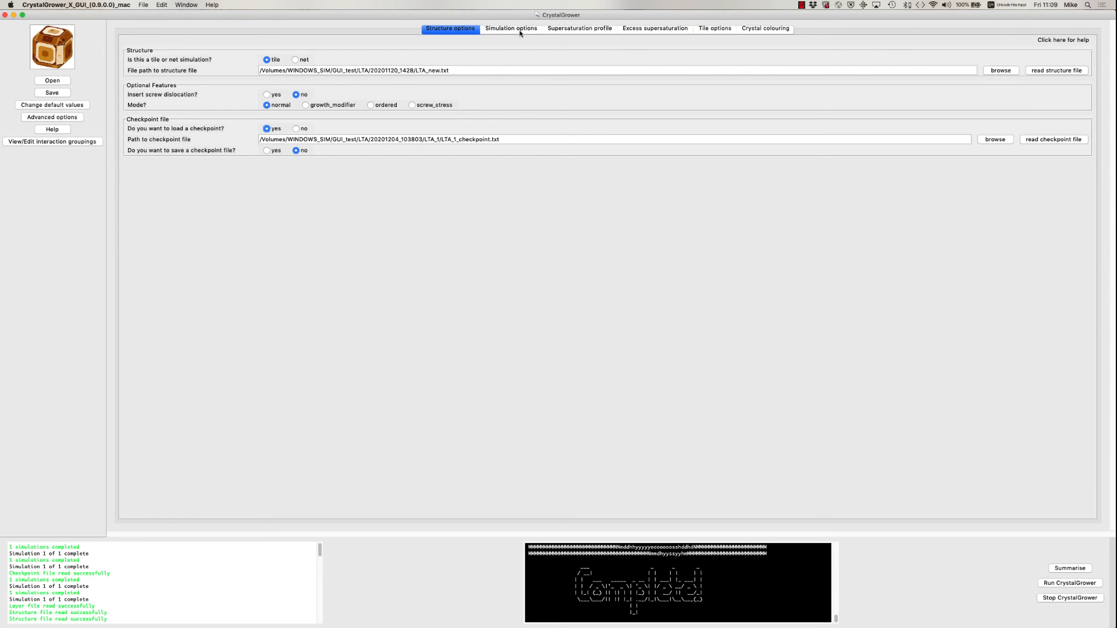
{"action": "left_click", "coordinate": [563, 29]}
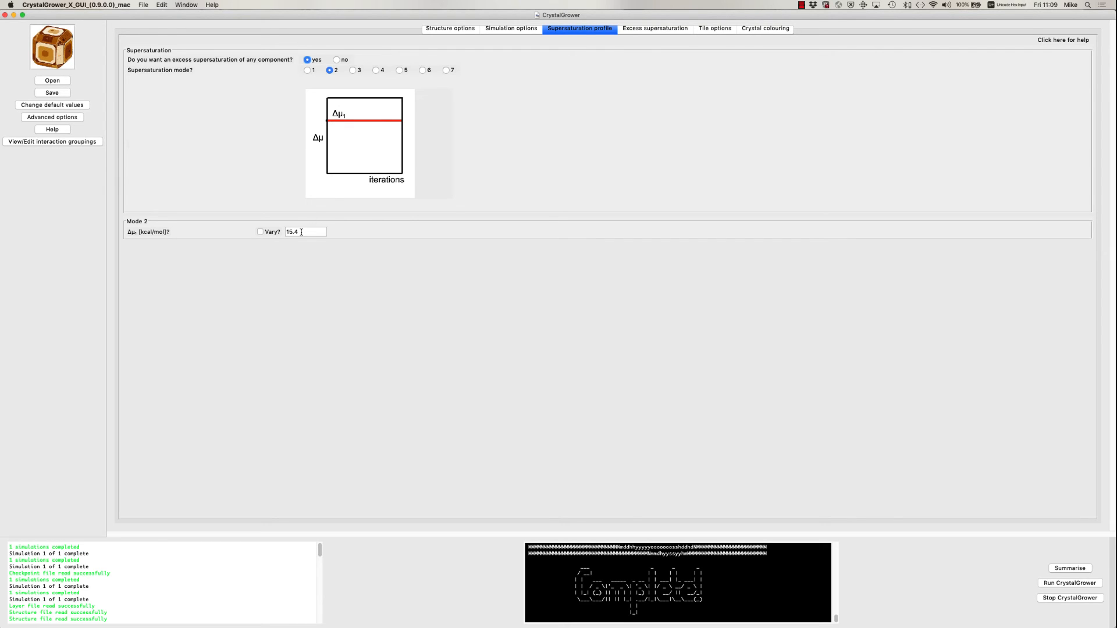
{"action": "left_click", "coordinate": [643, 30]}
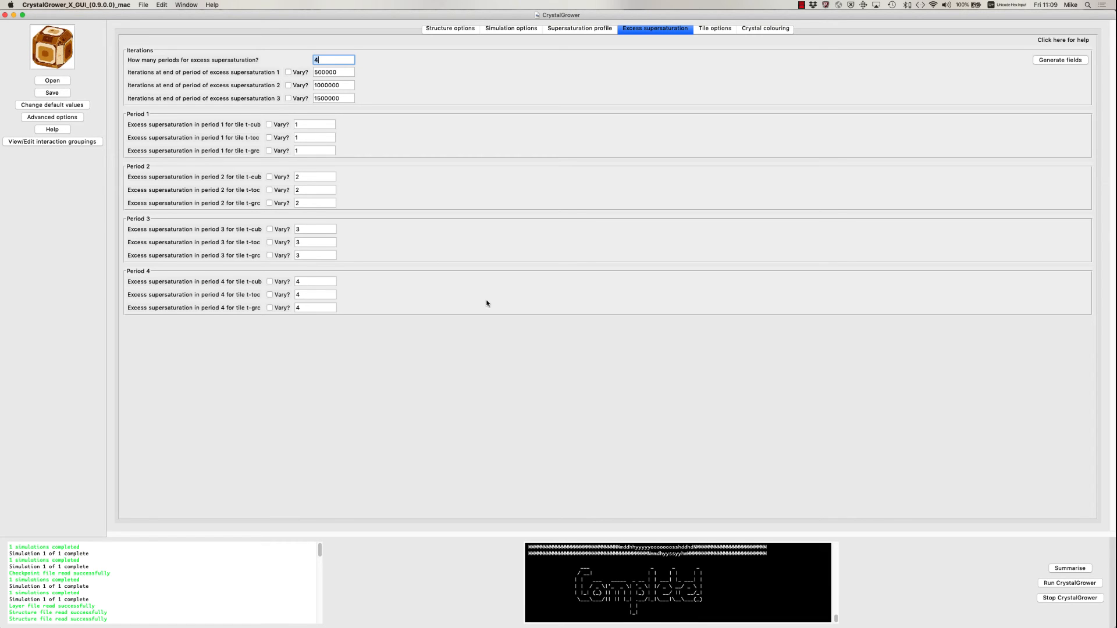
Set the output to a movie with 50 frames and run the simulation.
{"action": "left_click", "coordinate": [507, 27]}
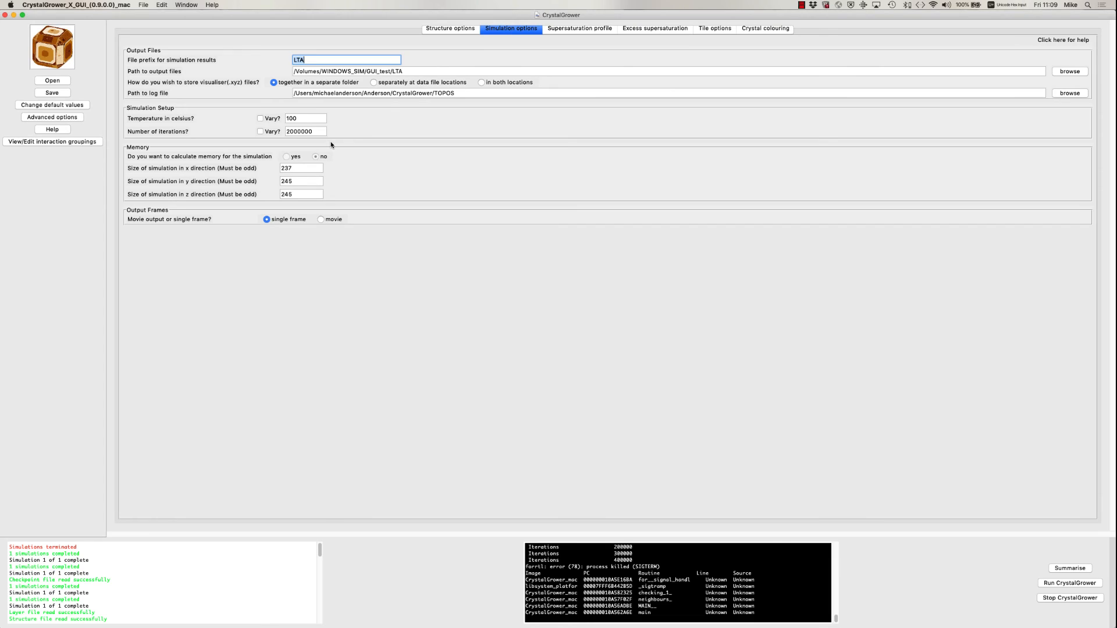
{"action": "left_click", "coordinate": [321, 219]}
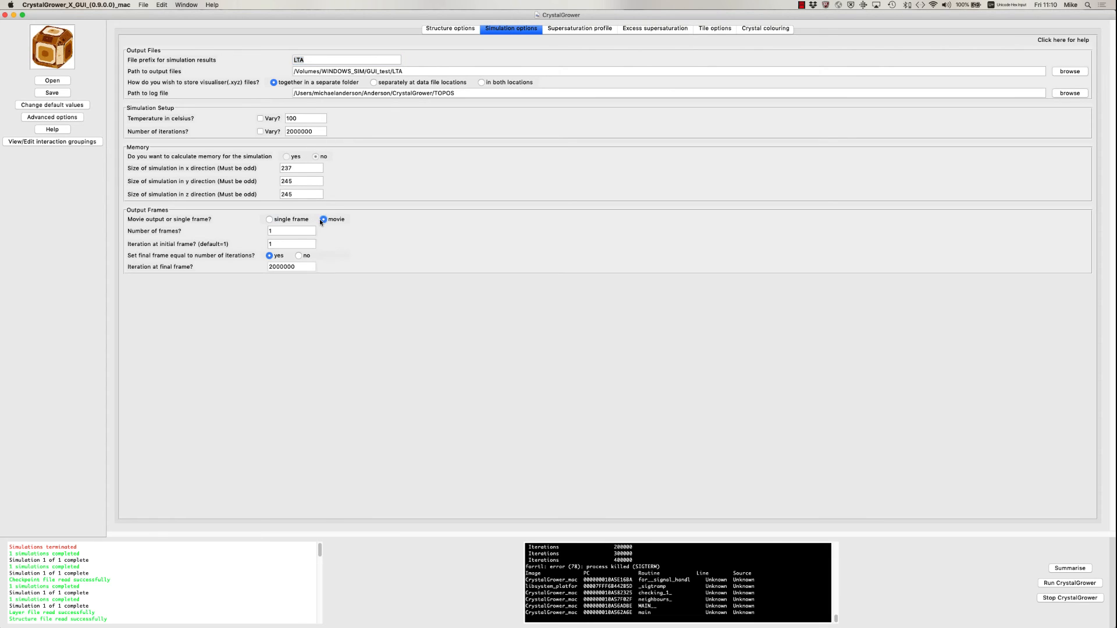
{"action": "double_click", "coordinate": [277, 232]}
{"action": "type", "text": "50"}
{"action": "left_click", "coordinate": [1079, 583]}
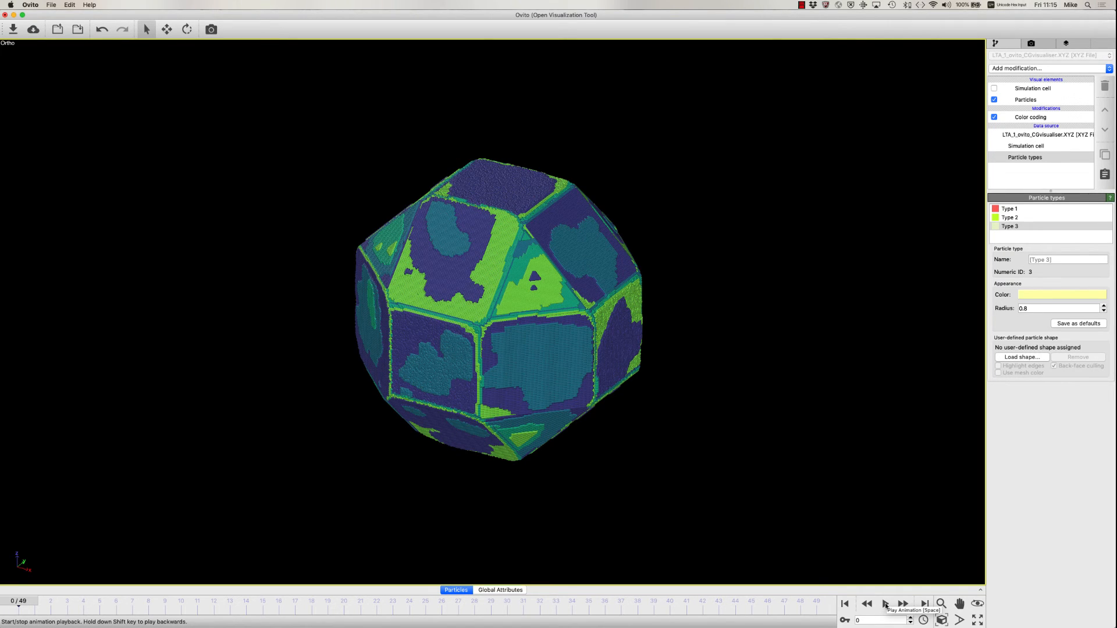
Switch to Ovito, play the LTA growth movie, and compare the crystal surfaces in frames 47 and 48.
{"action": "left_click", "coordinate": [885, 604]}
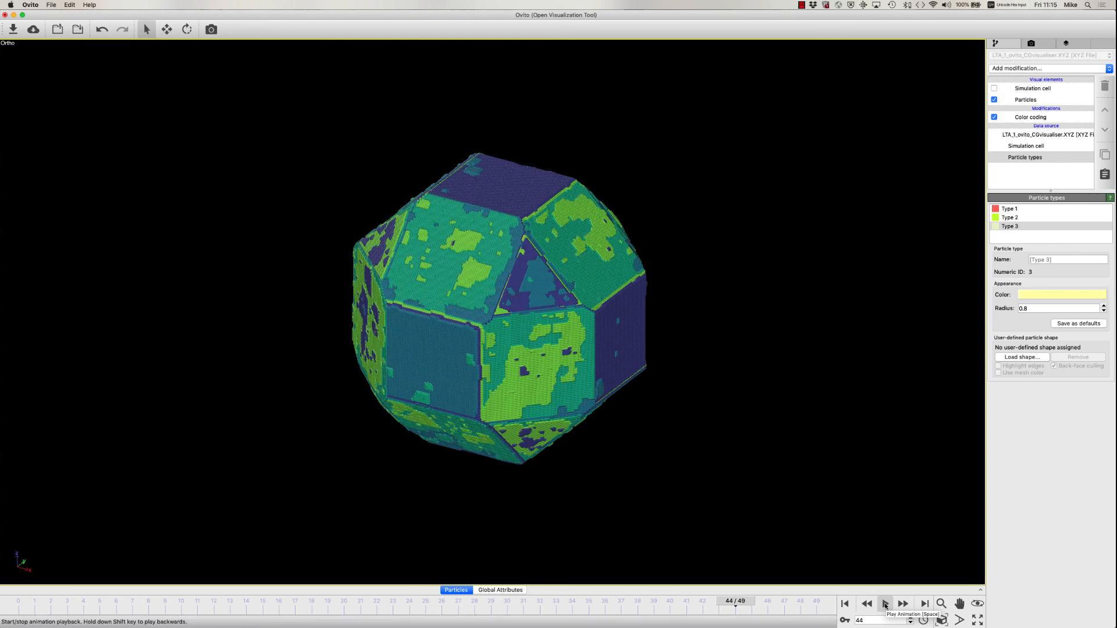
{"action": "left_click", "coordinate": [884, 604]}
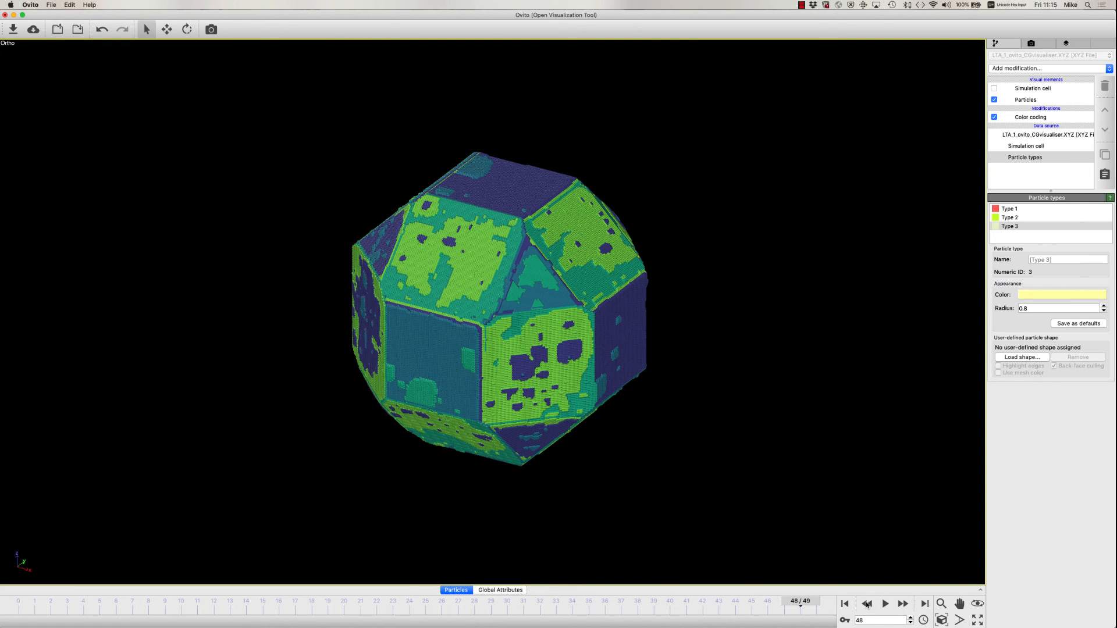
{"action": "left_click", "coordinate": [867, 604]}
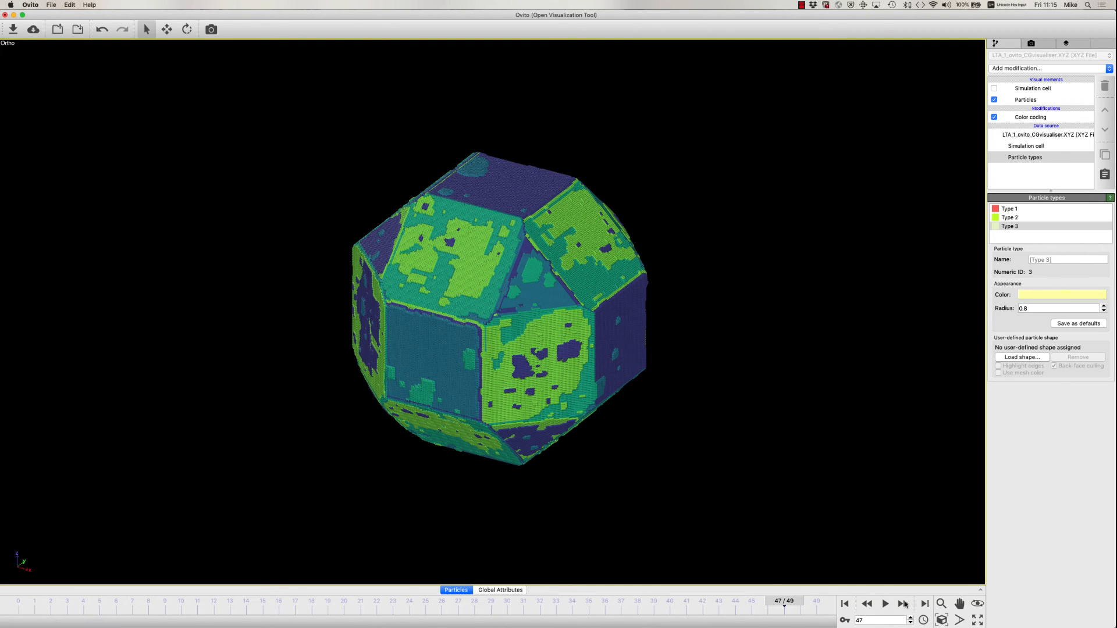
{"action": "left_click", "coordinate": [904, 604]}
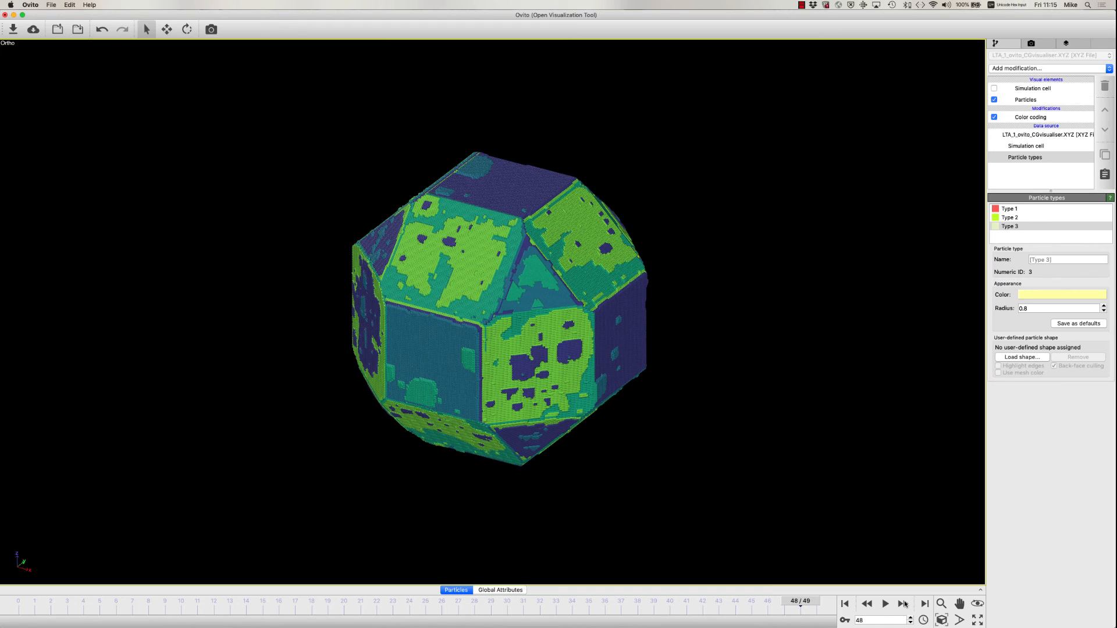
Return the LTA movie to its first frame and advance frame by frame, examining how the surface layers change across the excess supersaturation periods.
{"action": "left_click", "coordinate": [847, 604]}
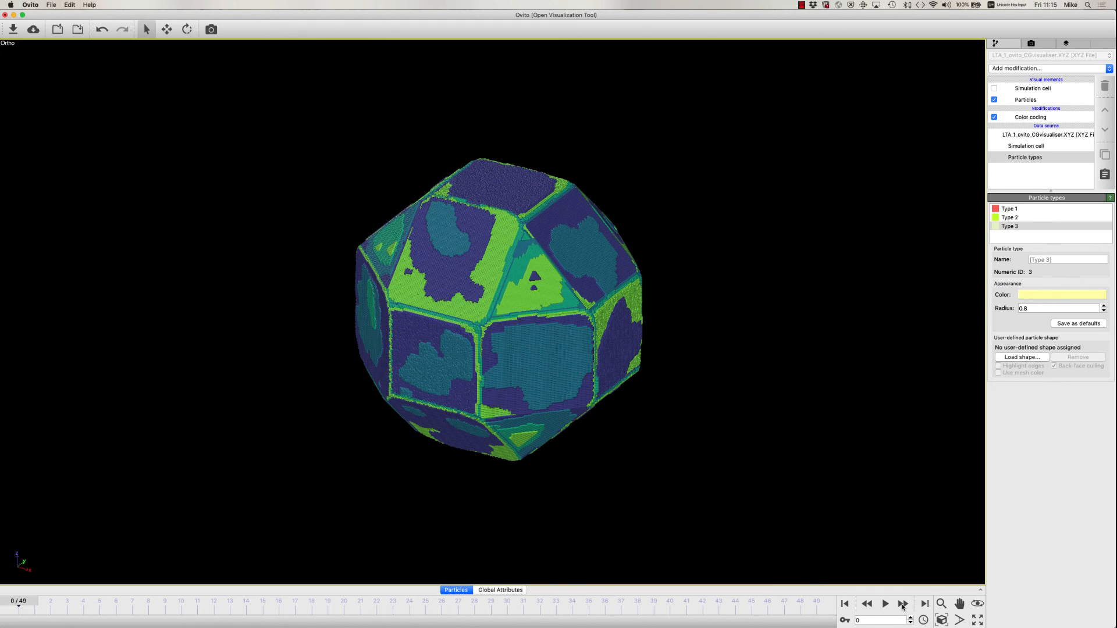
{"action": "left_click", "coordinate": [902, 605]}
{"action": "left_click", "coordinate": [902, 604]}
{"action": "left_click", "coordinate": [902, 605]}
{"action": "left_click", "coordinate": [903, 605]}
{"action": "left_click", "coordinate": [902, 605]}
{"action": "left_click", "coordinate": [902, 604]}
{"action": "left_click", "coordinate": [902, 604]}
{"action": "left_click", "coordinate": [902, 605]}
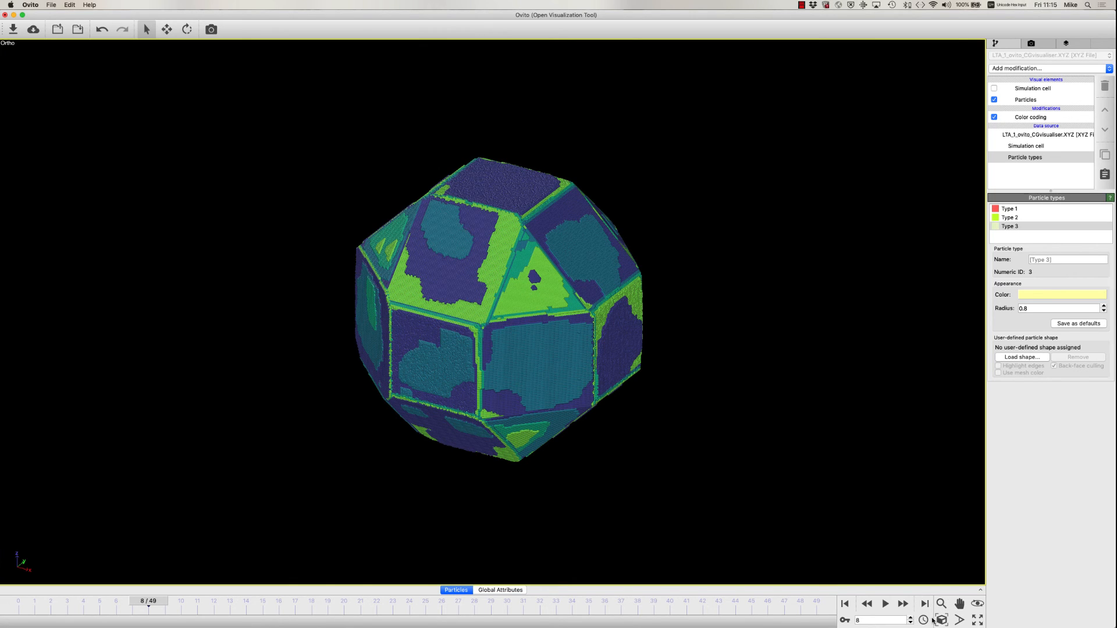
{"action": "left_click", "coordinate": [901, 606]}
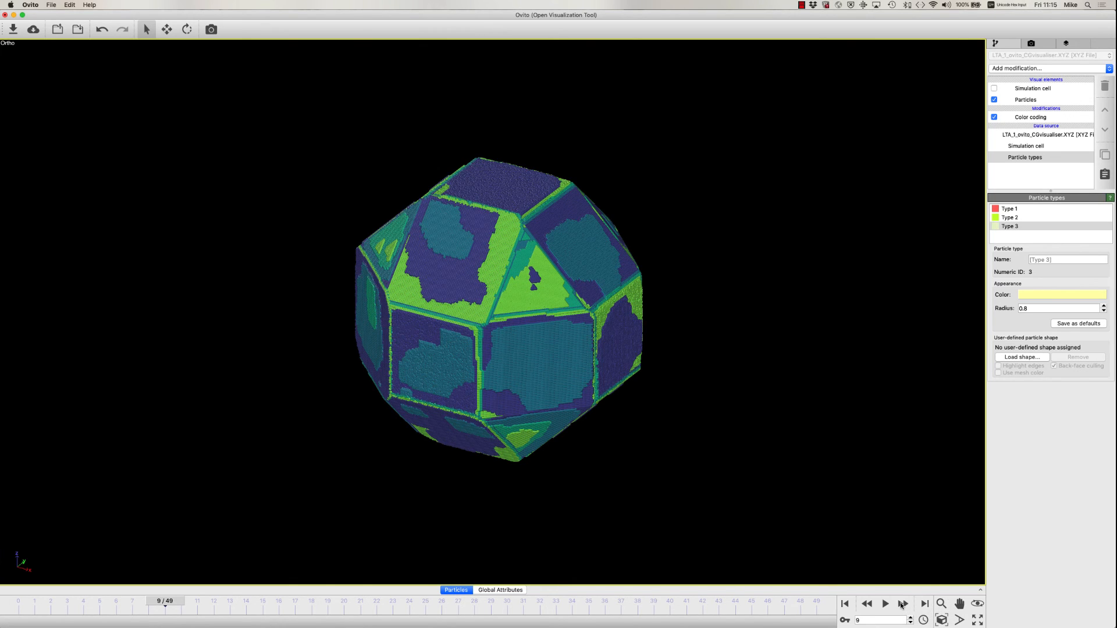
{"action": "left_click", "coordinate": [901, 606]}
{"action": "left_click", "coordinate": [901, 605]}
{"action": "left_click", "coordinate": [901, 605]}
{"action": "left_click", "coordinate": [901, 605]}
{"action": "left_click", "coordinate": [901, 606]}
{"action": "left_click", "coordinate": [901, 605]}
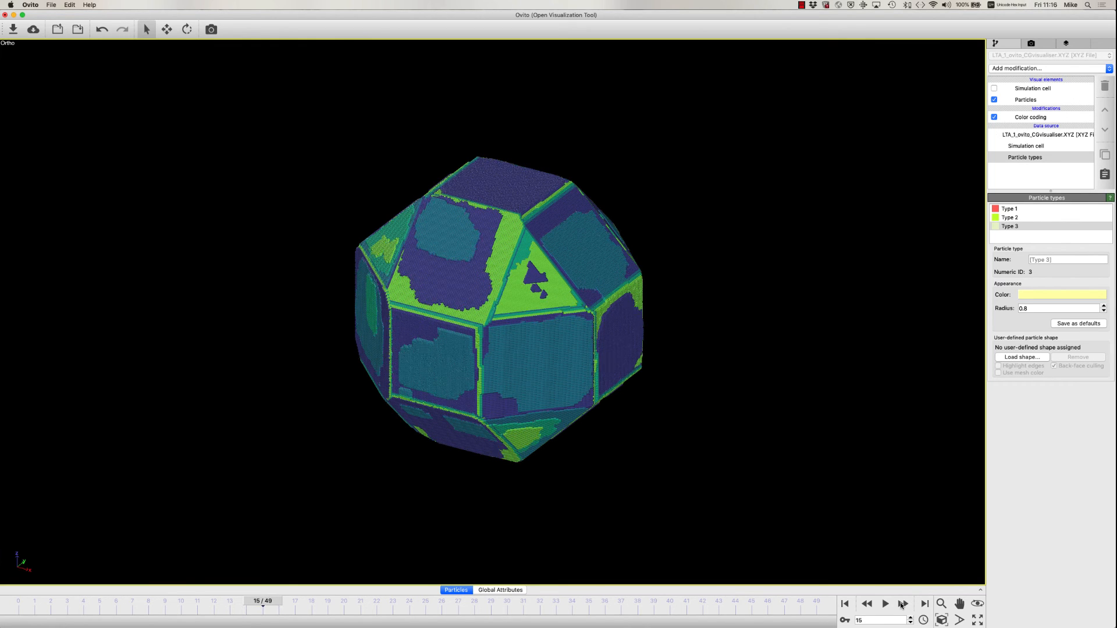
{"action": "left_click", "coordinate": [902, 605]}
{"action": "left_click", "coordinate": [901, 606]}
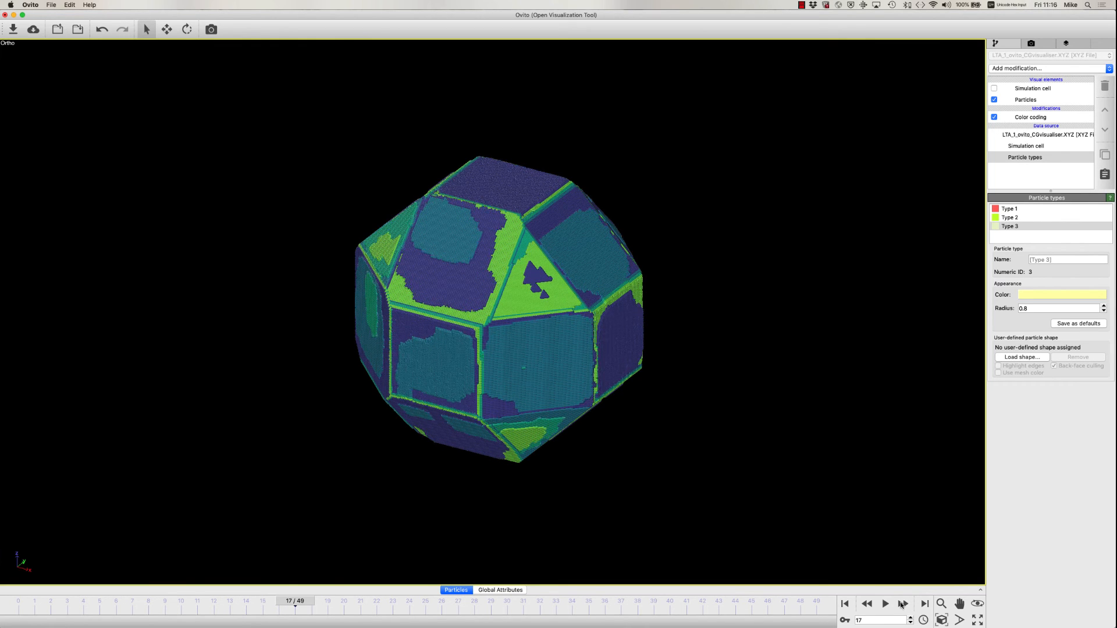
{"action": "left_click", "coordinate": [901, 605]}
{"action": "left_click", "coordinate": [901, 606]}
{"action": "left_click", "coordinate": [901, 606]}
{"action": "left_click", "coordinate": [901, 606]}
{"action": "left_click", "coordinate": [901, 605]}
{"action": "left_click", "coordinate": [901, 606]}
{"action": "left_click", "coordinate": [901, 606]}
{"action": "left_click", "coordinate": [901, 605]}
{"action": "left_click", "coordinate": [901, 606]}
{"action": "left_click", "coordinate": [901, 606]}
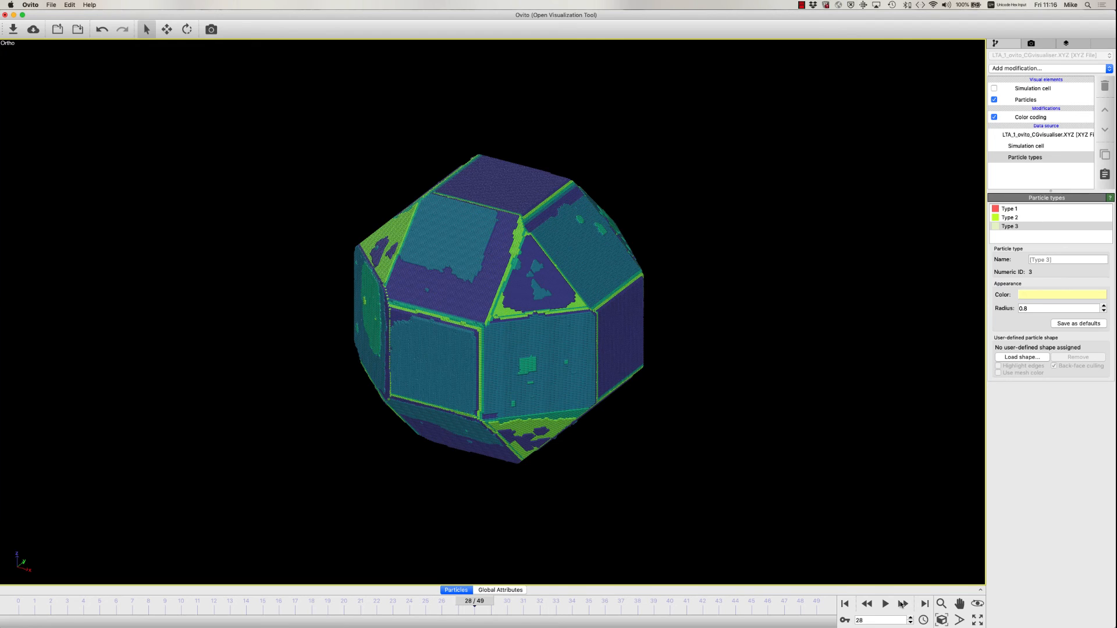
{"action": "left_click", "coordinate": [901, 606]}
{"action": "left_click", "coordinate": [901, 605]}
{"action": "left_click", "coordinate": [901, 606]}
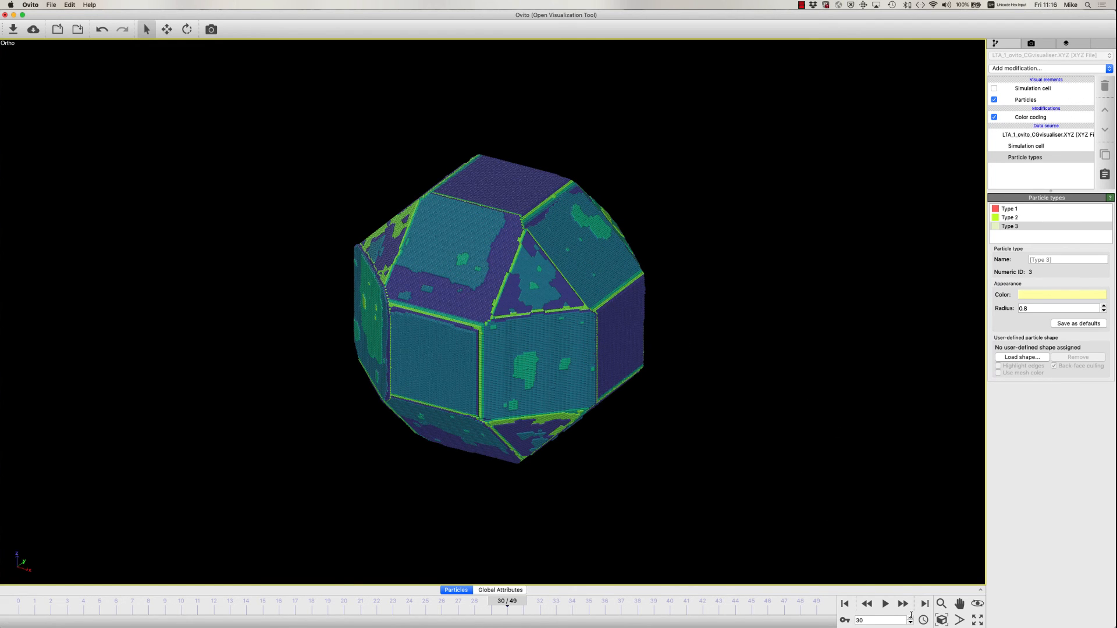
{"action": "left_click", "coordinate": [903, 604]}
{"action": "left_click", "coordinate": [903, 605]}
{"action": "left_click", "coordinate": [903, 604]}
{"action": "left_click", "coordinate": [902, 604]}
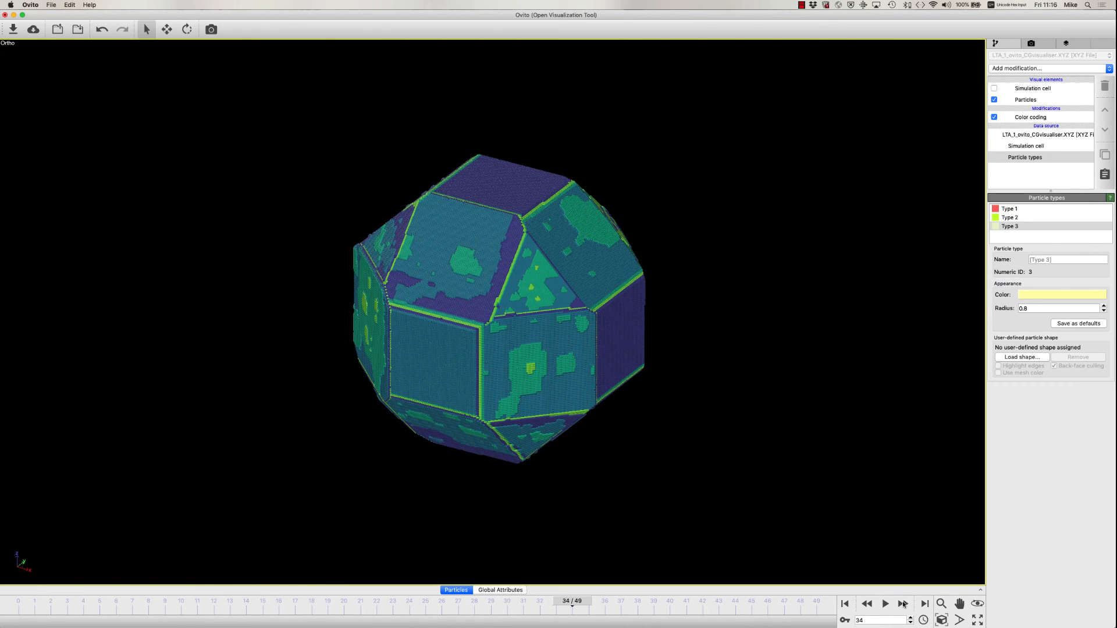
{"action": "left_click", "coordinate": [903, 605]}
{"action": "left_click", "coordinate": [903, 604]}
{"action": "left_click", "coordinate": [903, 605]}
{"action": "left_click", "coordinate": [903, 604]}
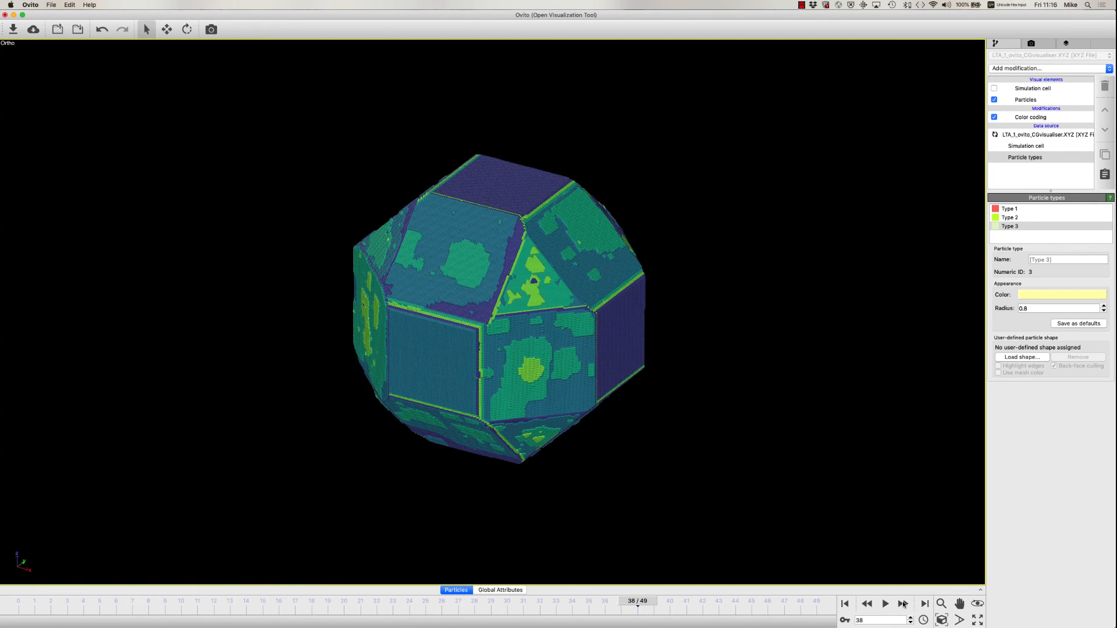
{"action": "left_click", "coordinate": [903, 604]}
{"action": "left_click", "coordinate": [903, 604]}
{"action": "left_click", "coordinate": [902, 605]}
{"action": "left_click", "coordinate": [903, 605]}
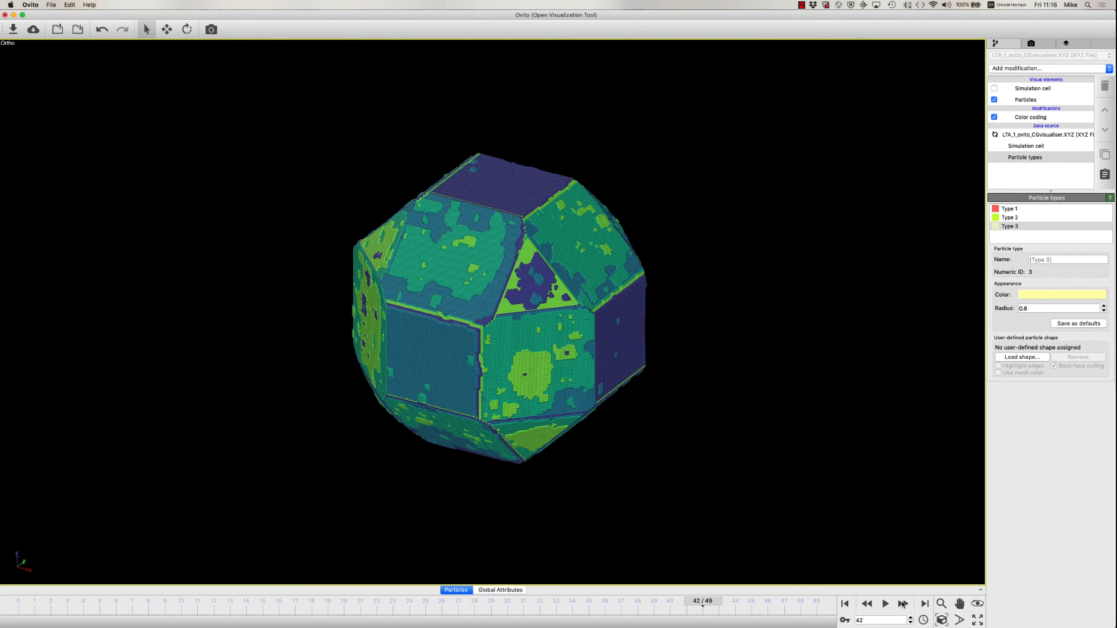
{"action": "left_click", "coordinate": [903, 604]}
{"action": "left_click", "coordinate": [903, 604]}
{"action": "left_click", "coordinate": [903, 605]}
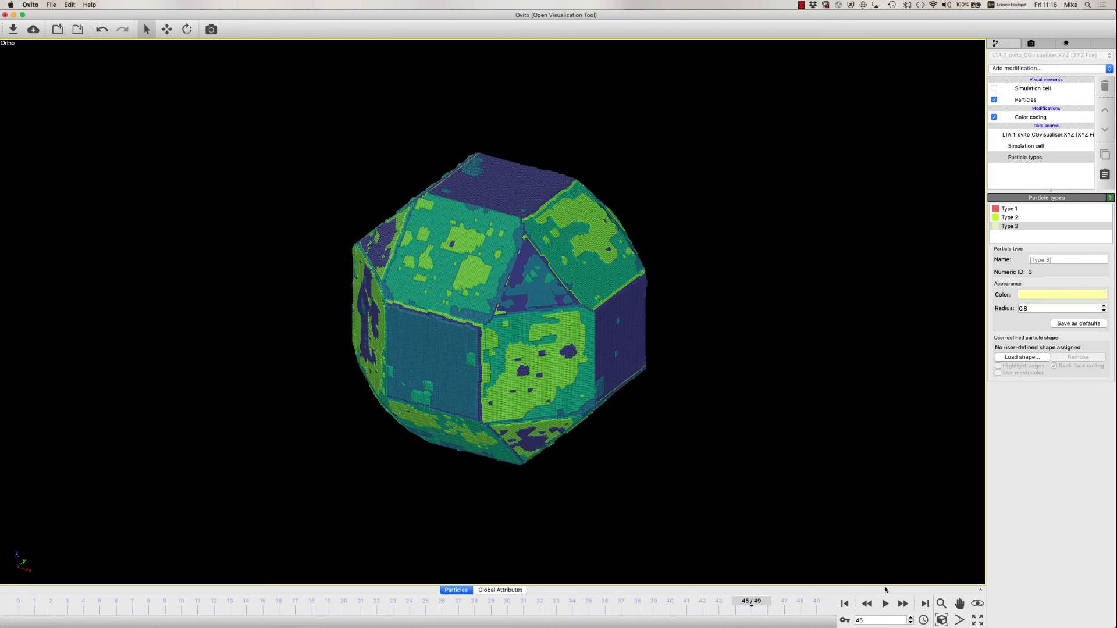
{"action": "left_click", "coordinate": [903, 603]}
{"action": "left_click", "coordinate": [903, 603]}
{"action": "left_click", "coordinate": [903, 603]}
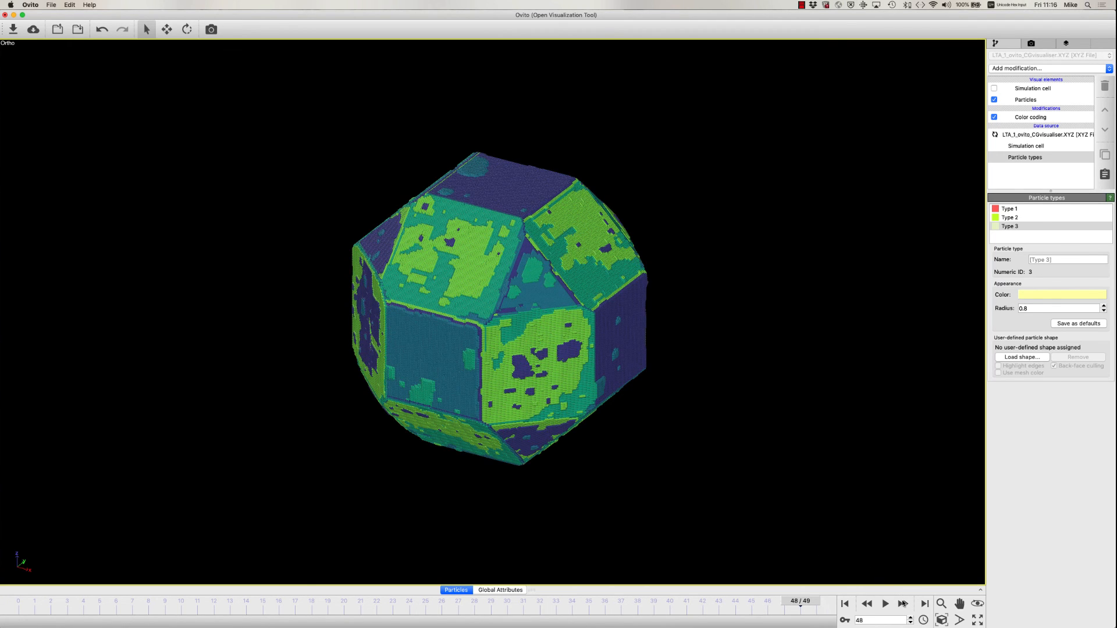
{"action": "left_click", "coordinate": [902, 603]}
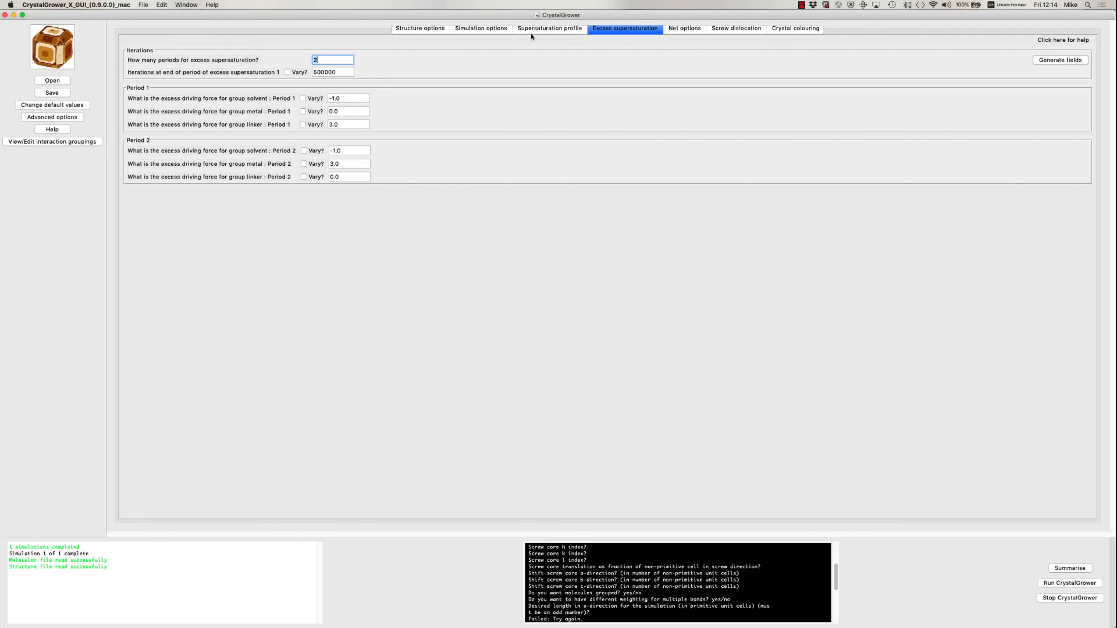
In CrystalGrower, review the period 1 excess driving forces for the solvent, metal and linker groups.
{"action": "left_click", "coordinate": [603, 32]}
{"action": "left_click", "coordinate": [346, 97]}
{"action": "left_click", "coordinate": [343, 109]}
{"action": "left_click", "coordinate": [342, 125]}
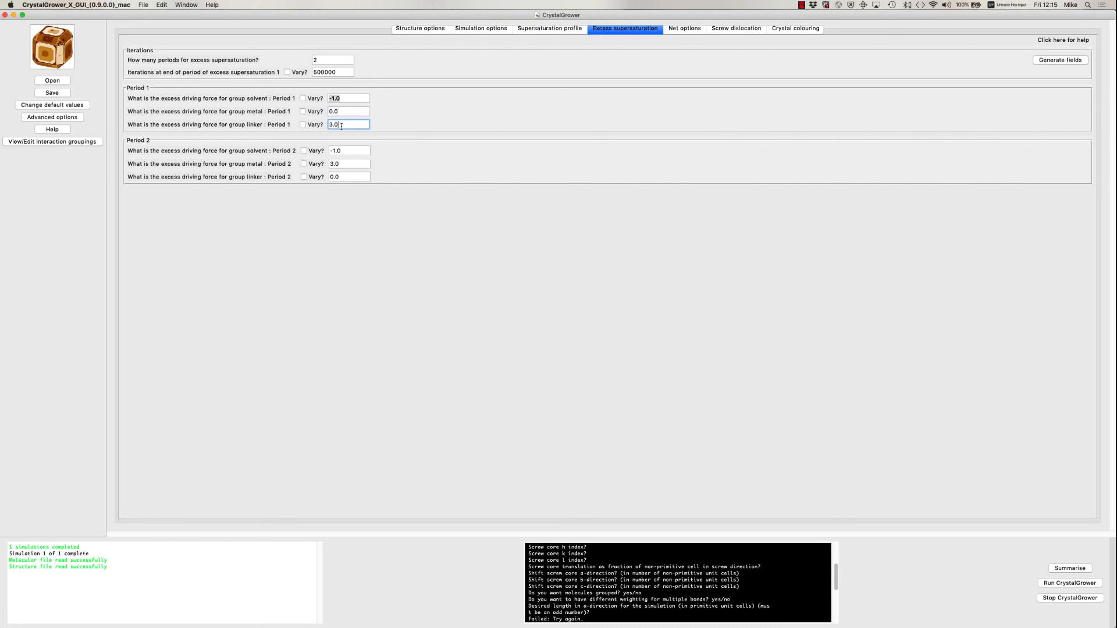